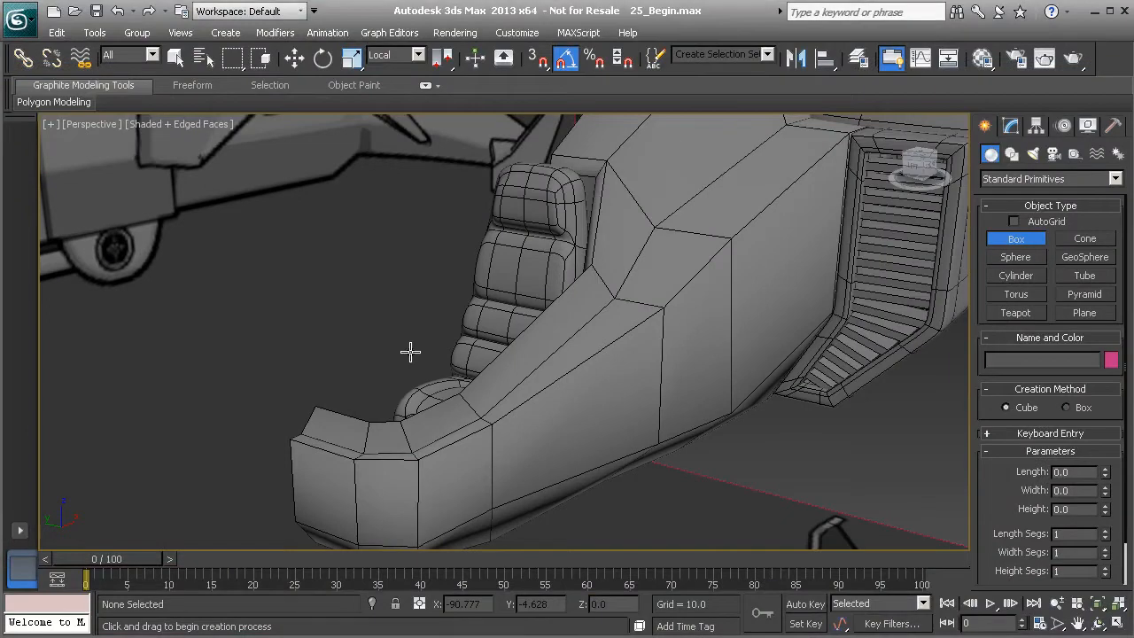
Draw a cube about 8.19 units in size inside the cockpit nose, working in the front wireframe view
scroll(356, 373, "up", 10)
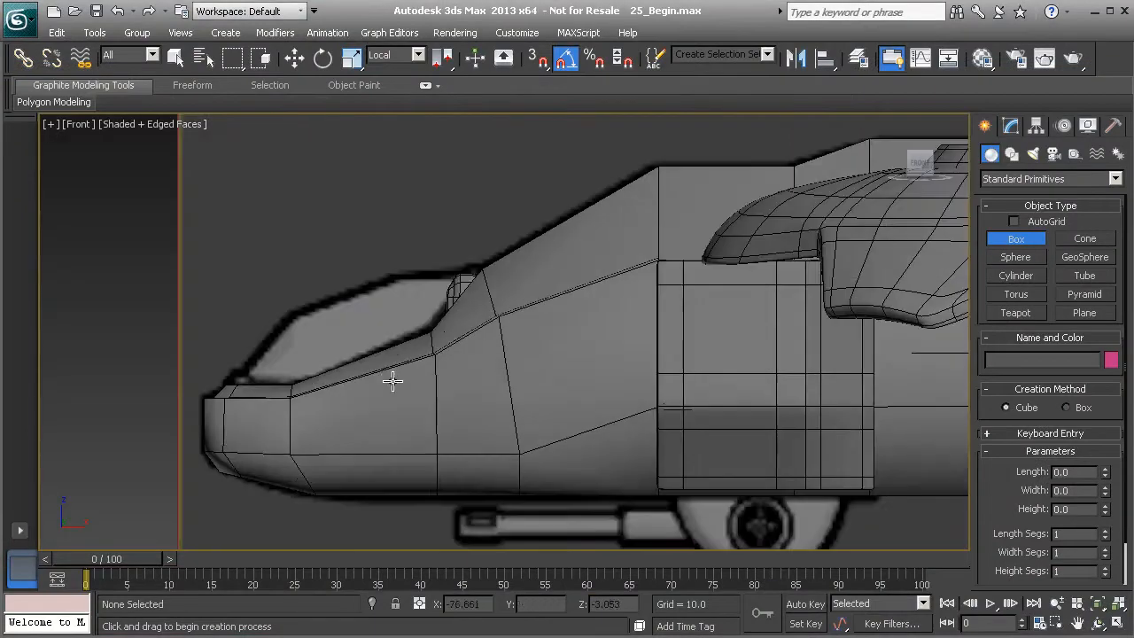
key("F3")
mouse_move(342, 397)
middle_mouse_down()
mouse_move(555, 327)
mouse_move(449, 314)
middle_mouse_up()
scroll(503, 333, "up", 2)
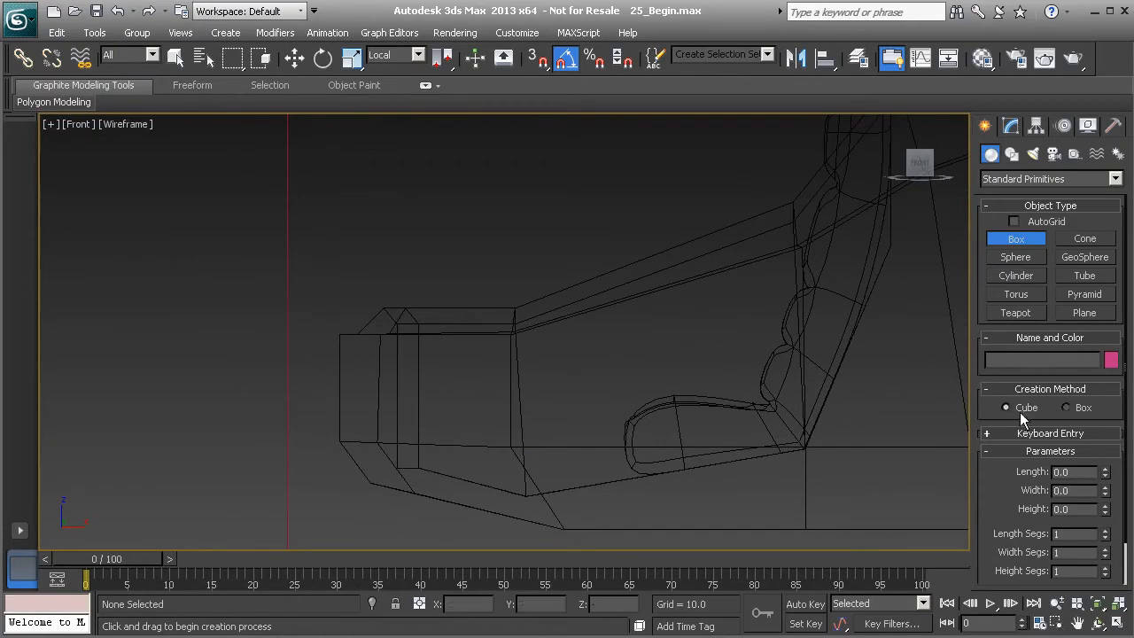
left_click_drag(480, 396, 452, 324)
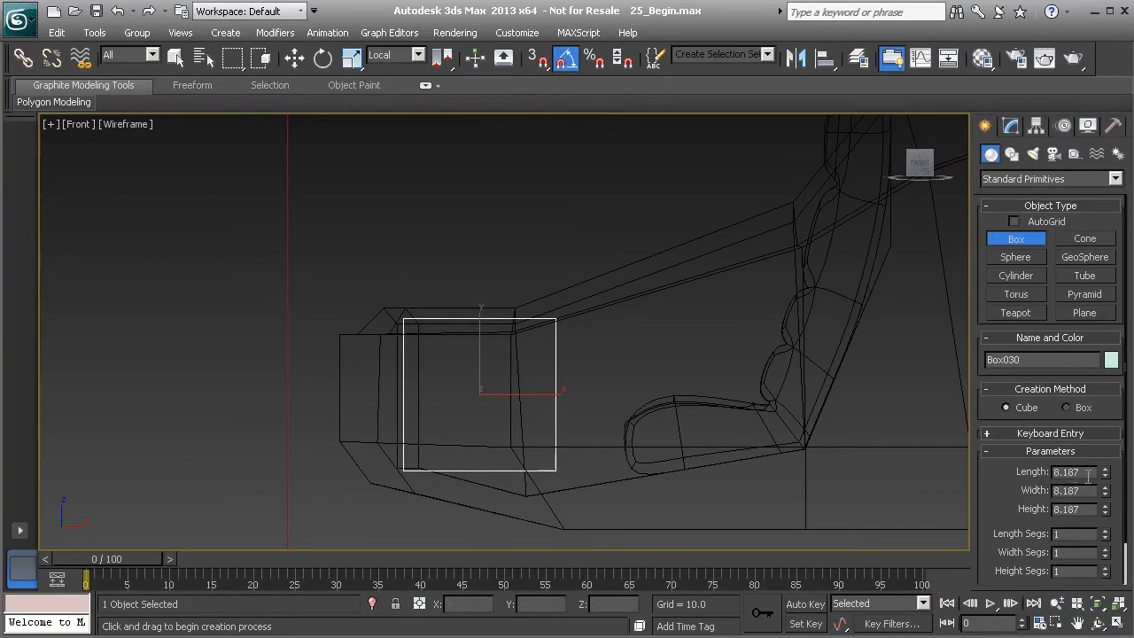
Set the new box's length, width and height to 8
type("8.0")
key("Return")
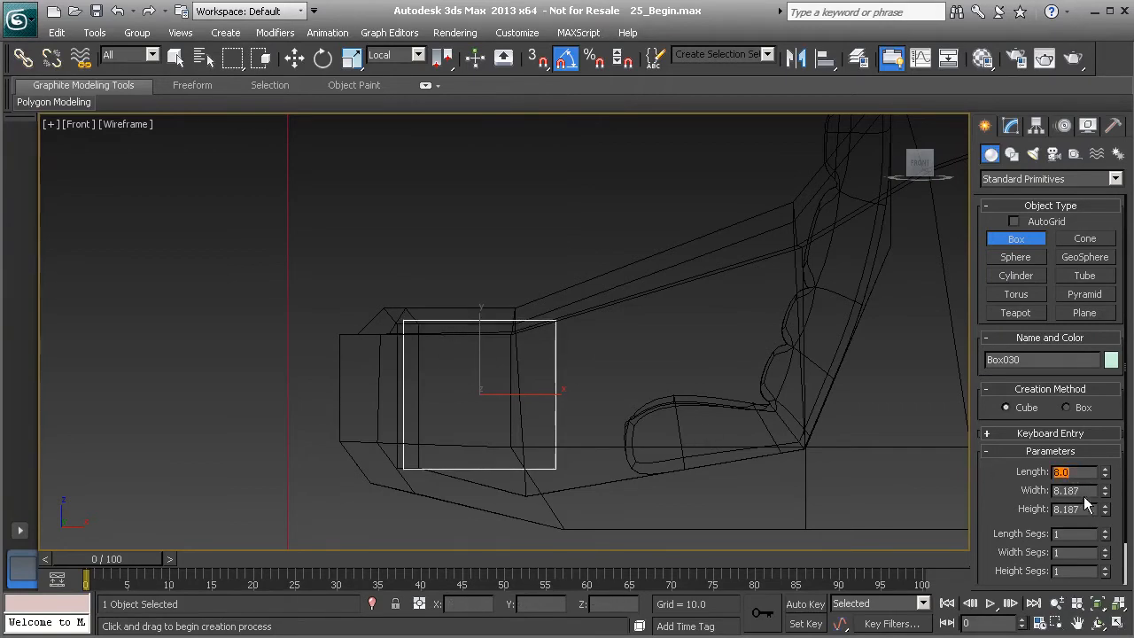
type("8")
key("Tab")
type("8")
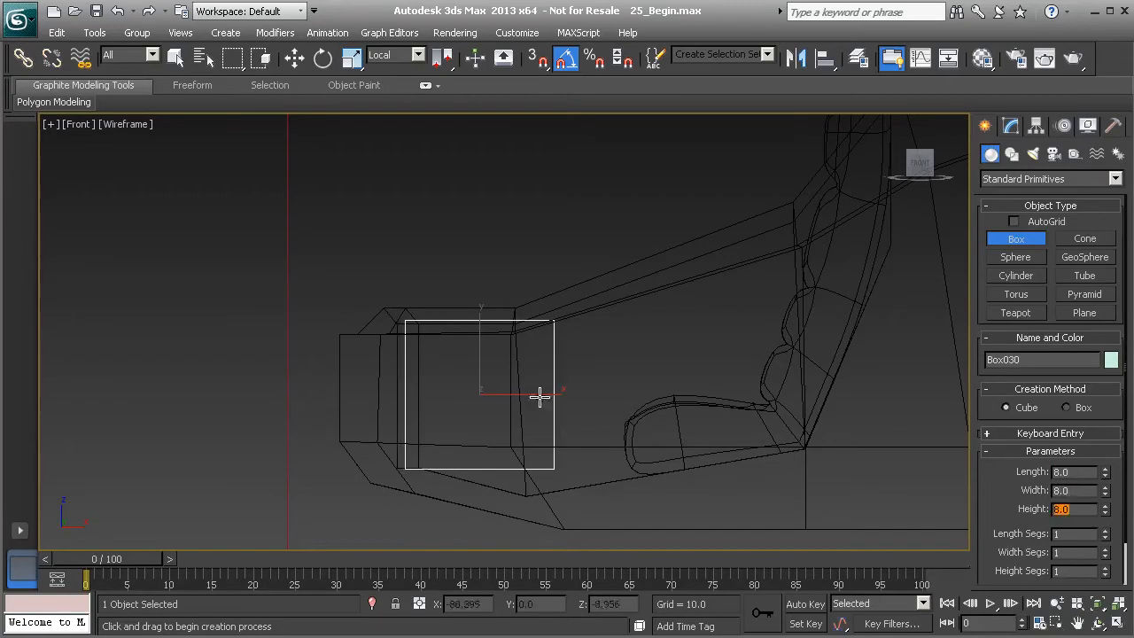
key("Return")
Convert the box in the cockpit nose to an Editable Poly, working in the shaded perspective view
key("p")
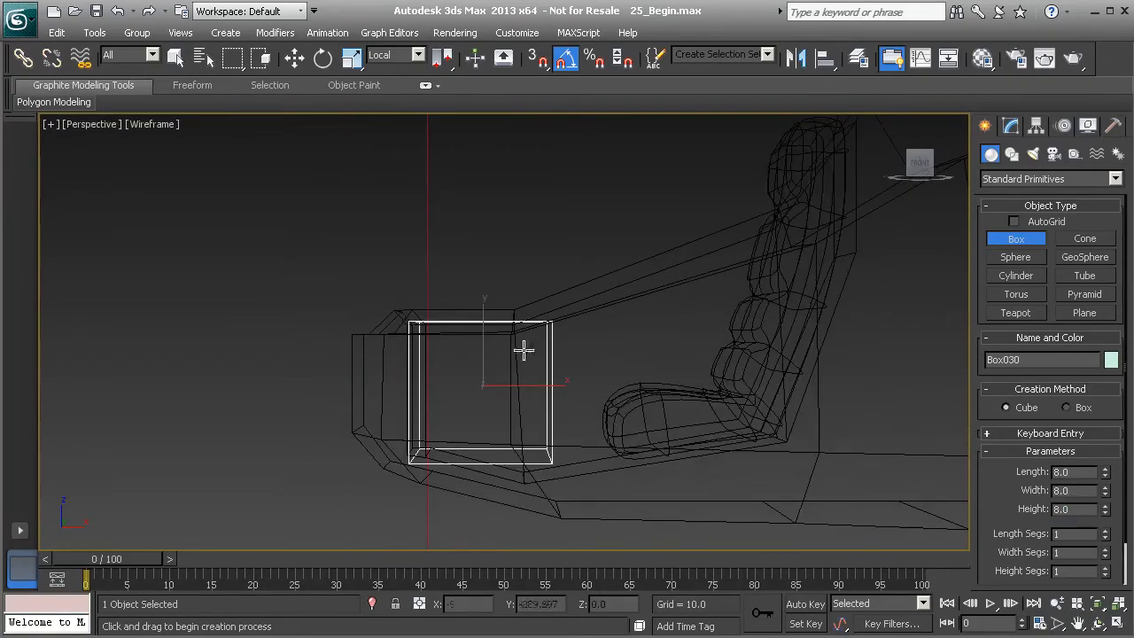
left_click(297, 59)
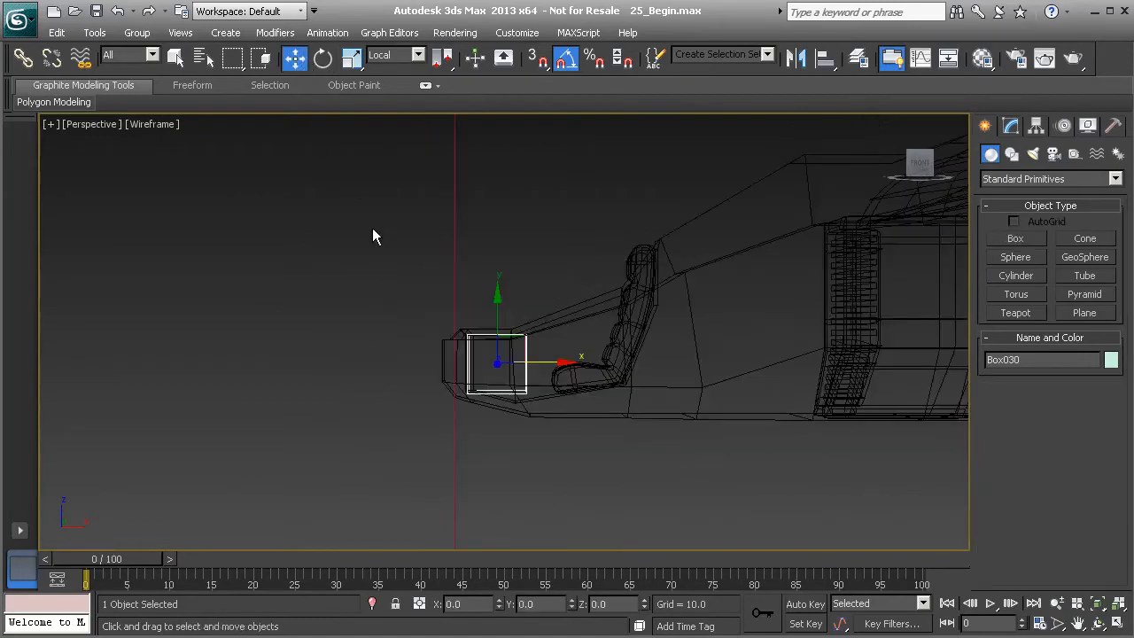
key("F3")
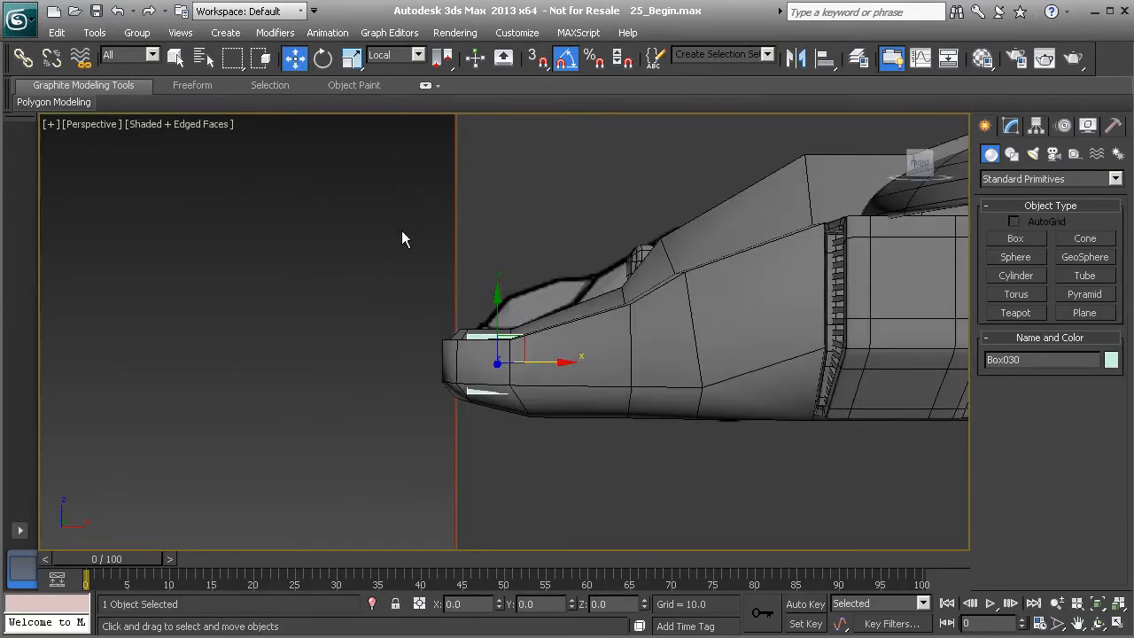
middle_click_drag(511, 266, 469, 354, "alt")
middle_click_drag(469, 355, 546, 359)
scroll(556, 339, "up", 3)
middle_click_drag(654, 341, 514, 313)
right_click(512, 310)
mouse_move(581, 478)
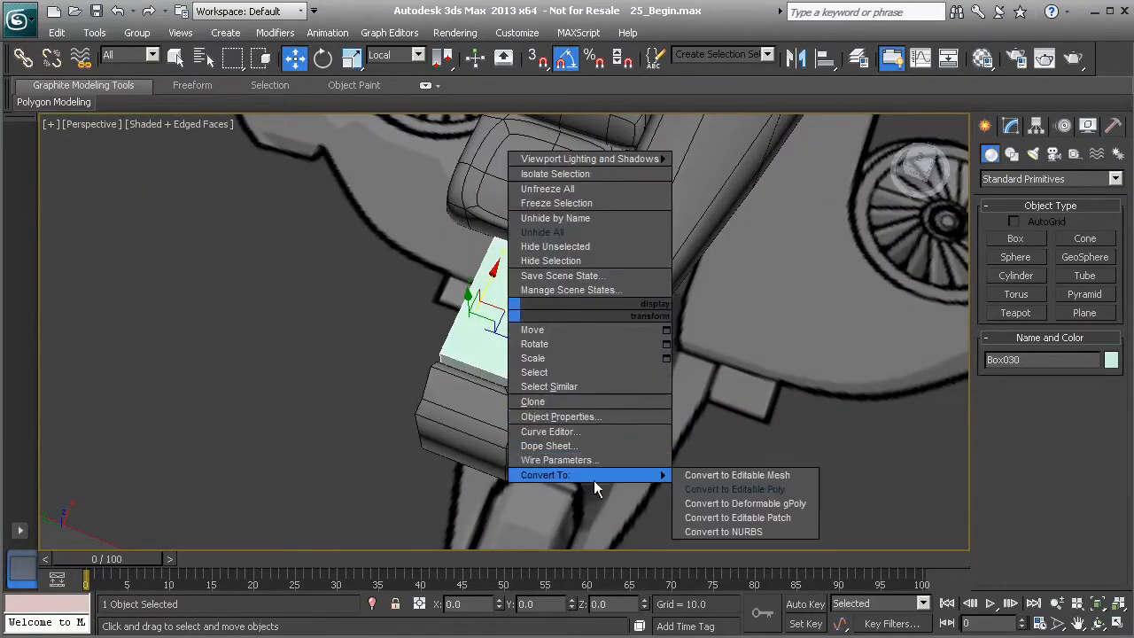
left_click(730, 488)
Move two of the box's polygons individually so that the box fits inside the cockpit nose
left_click(1069, 374)
middle_click_drag(753, 377, 553, 378, "alt")
left_click(564, 367)
left_click_drag(547, 378, 501, 379)
middle_click_drag(501, 379, 616, 416, "alt")
left_click(608, 416)
left_click_drag(545, 414, 555, 414)
middle_click_drag(612, 386, 284, 335, "alt")
Delete the box polygon that lies along the ship's centerline
left_click(1069, 375)
left_click(1069, 375)
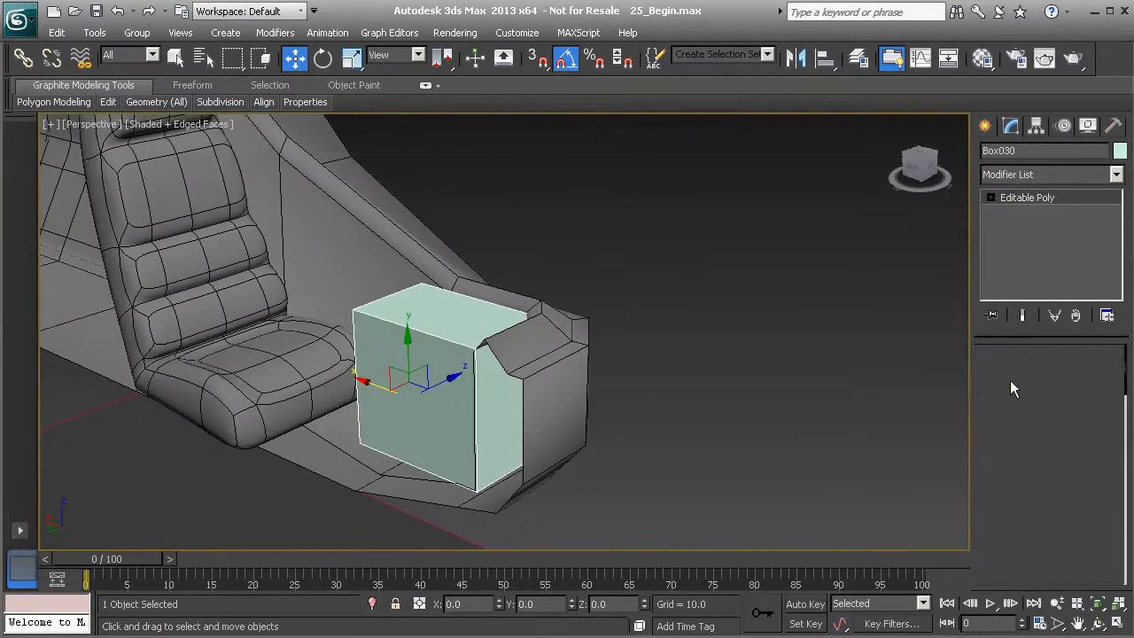
left_click(411, 379)
key("Delete")
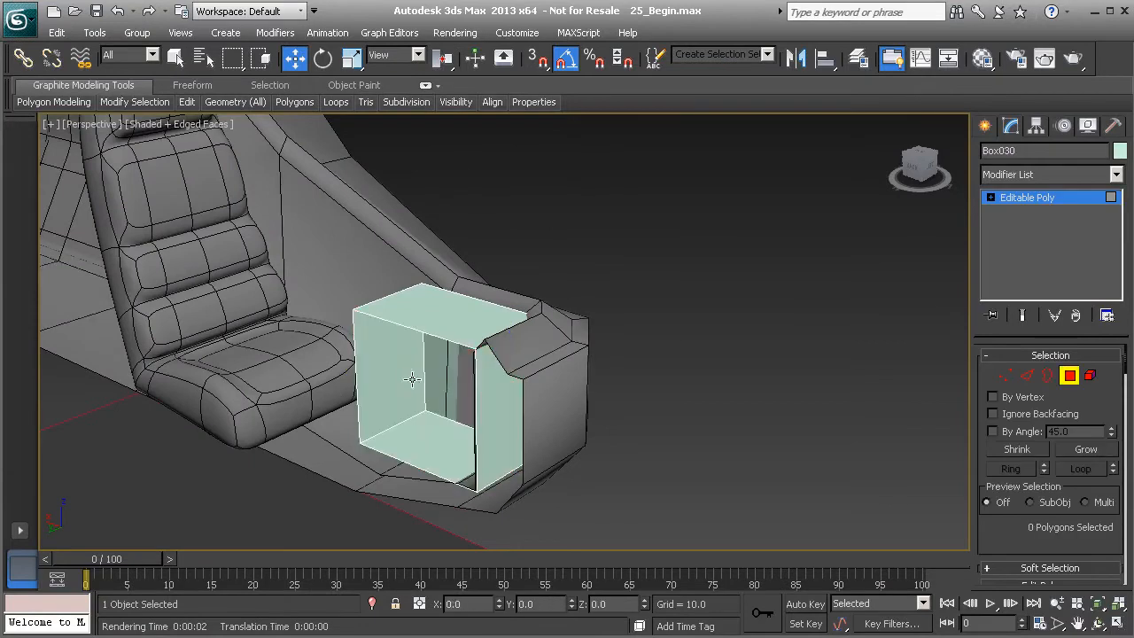
Examine the half box from the top against the cockpit walls and the blueprint
middle_click_drag(373, 385, 514, 349, "alt")
key("t")
middle_click_drag(346, 313, 518, 311)
scroll(518, 314, "up", 8)
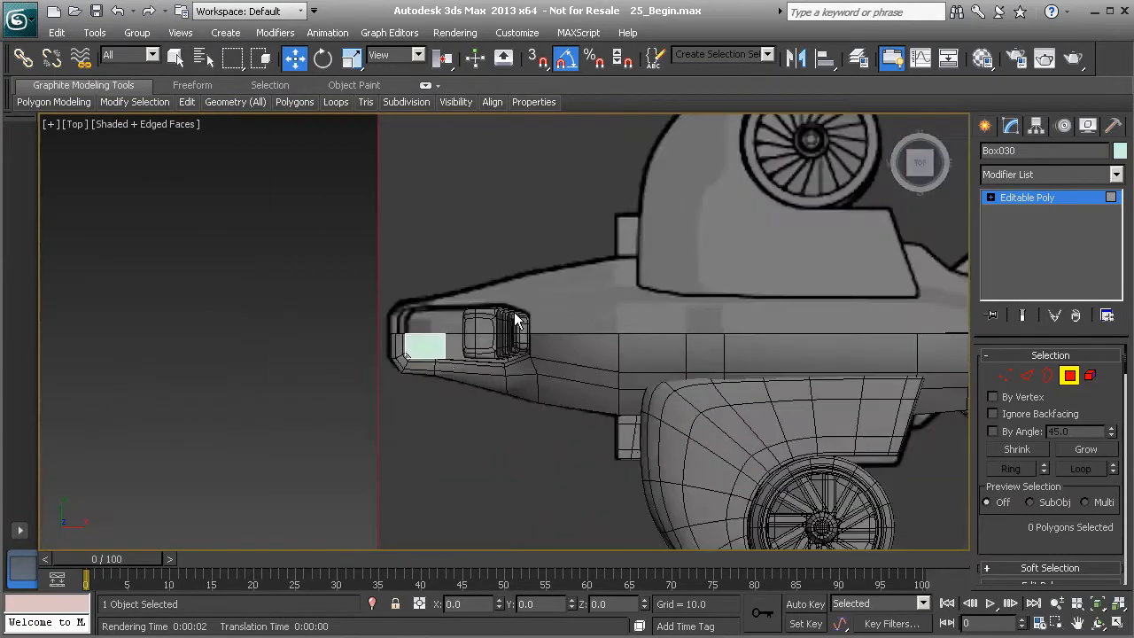
scroll(416, 342, "up", 5)
middle_click_drag(420, 340, 499, 313)
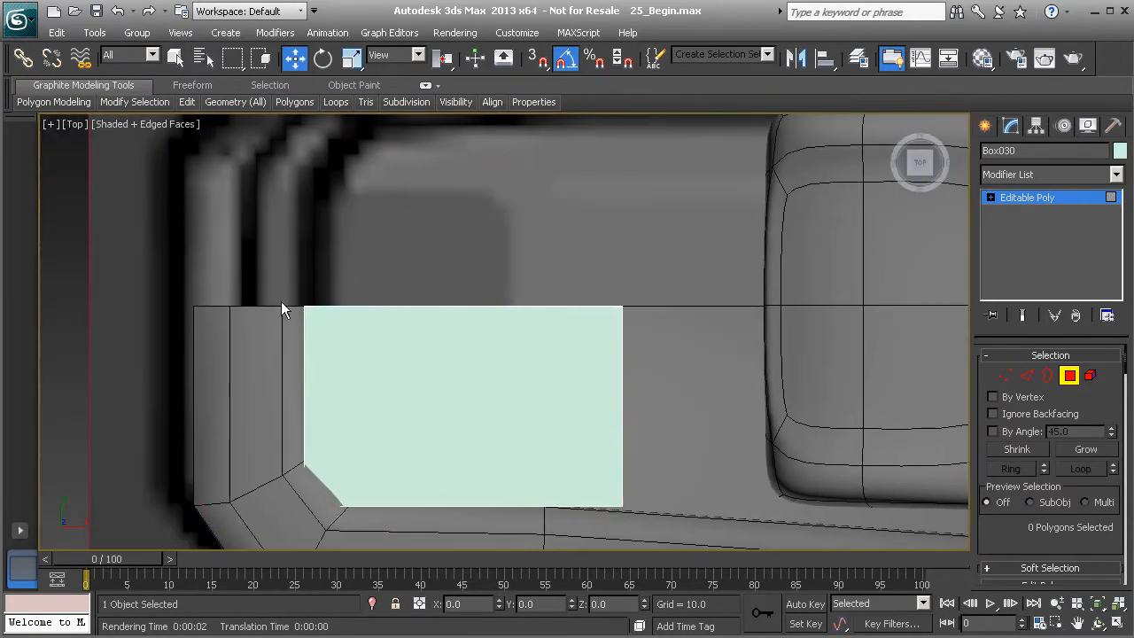
middle_click_drag(431, 250, 417, 417)
middle_click_drag(446, 323, 402, 228)
scroll(623, 356, "down", 3)
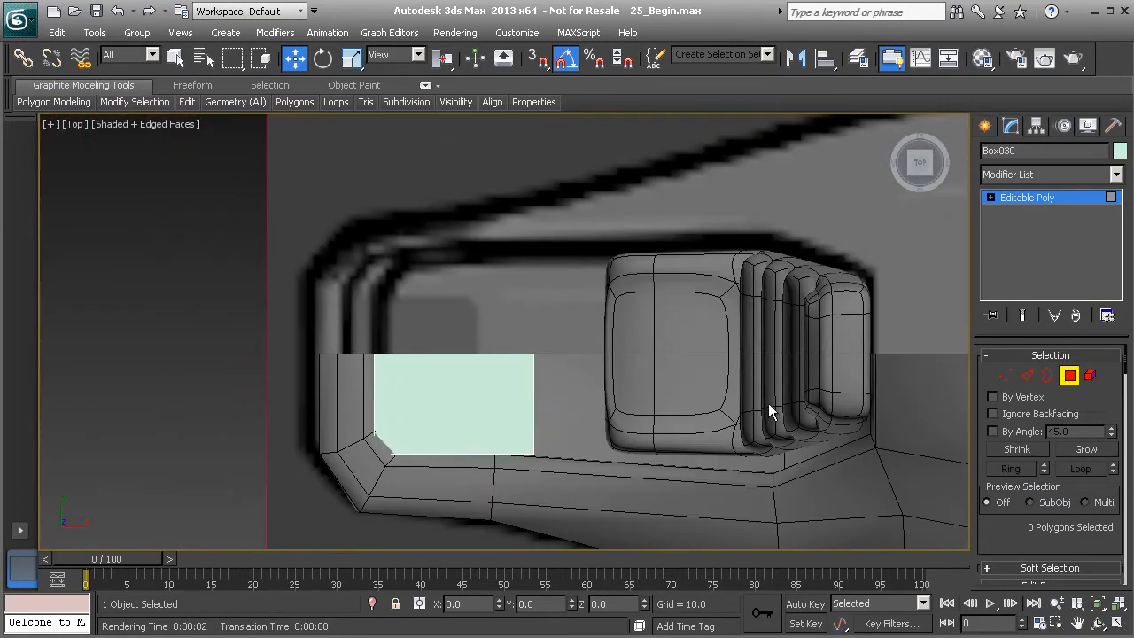
Add a Symmetry modifier to the half box with Z as the mirror axis
left_click(1068, 376)
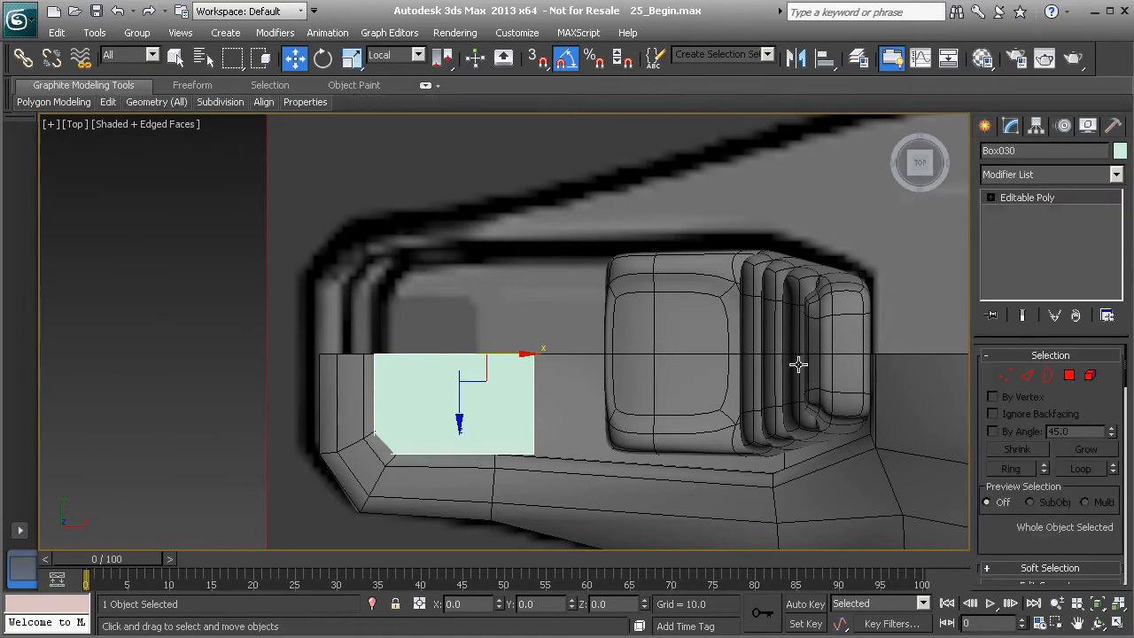
left_click(1073, 176)
scroll(1045, 533, "down", 20)
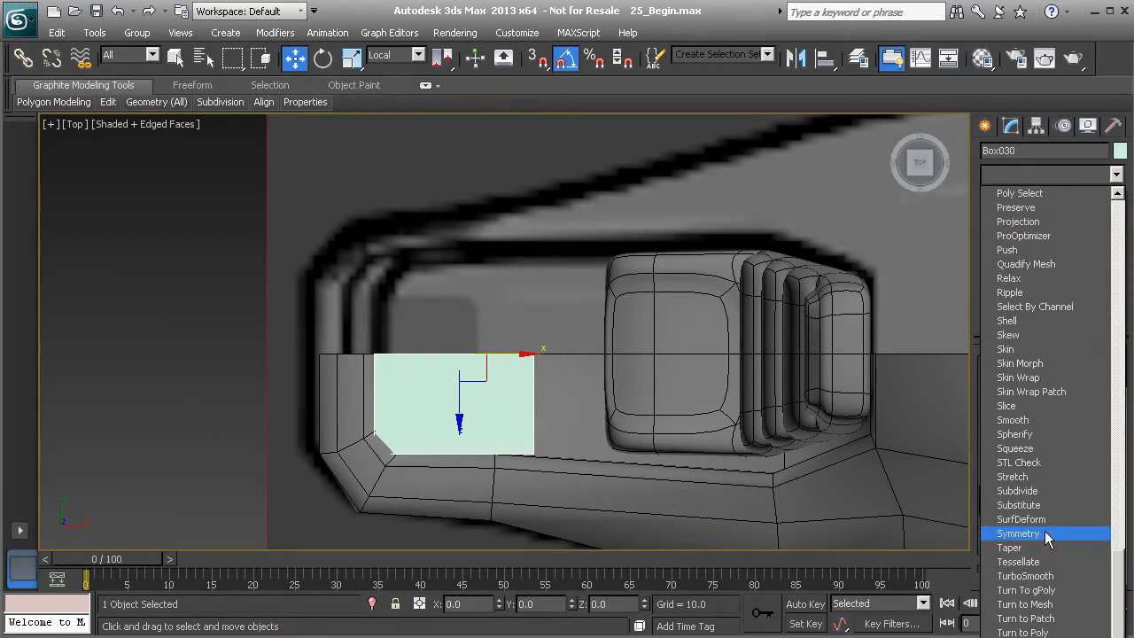
left_click(1046, 533)
left_click(1074, 388)
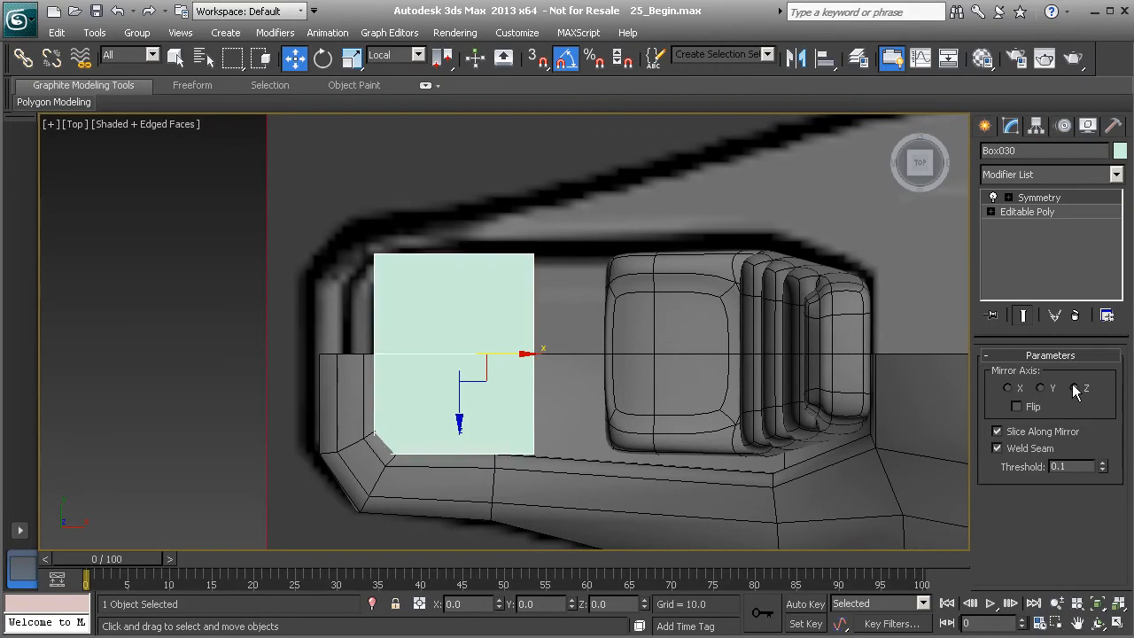
key("p")
middle_click_drag(458, 413, 673, 294, "alt")
middle_click_drag(429, 325, 484, 364)
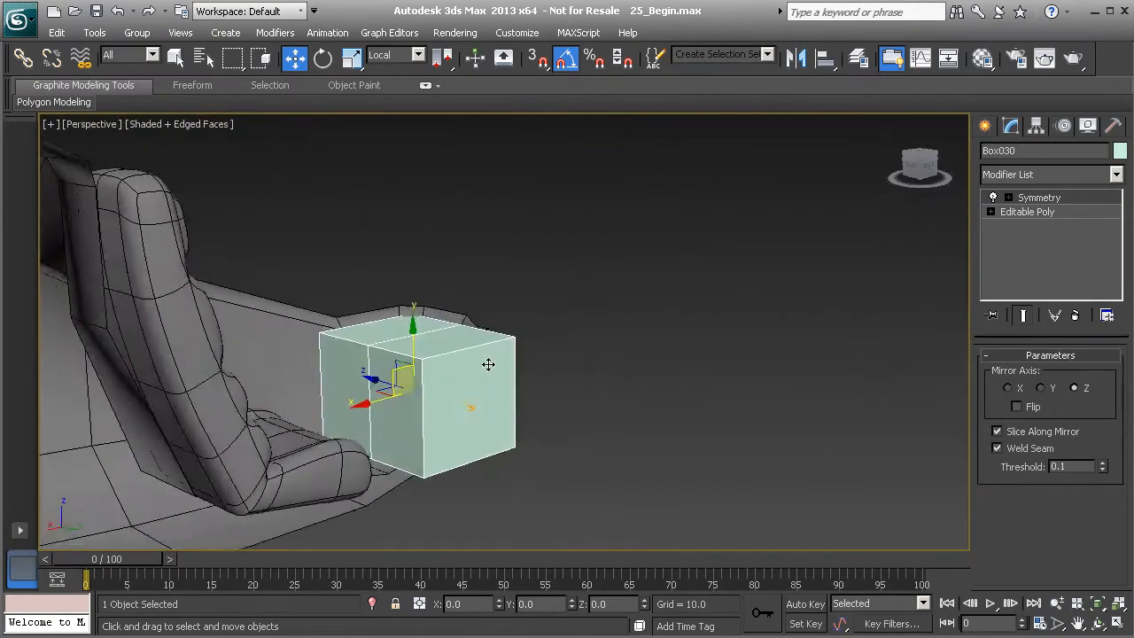
scroll(450, 372, "up", 3)
middle_click_drag(382, 382, 490, 366, "alt")
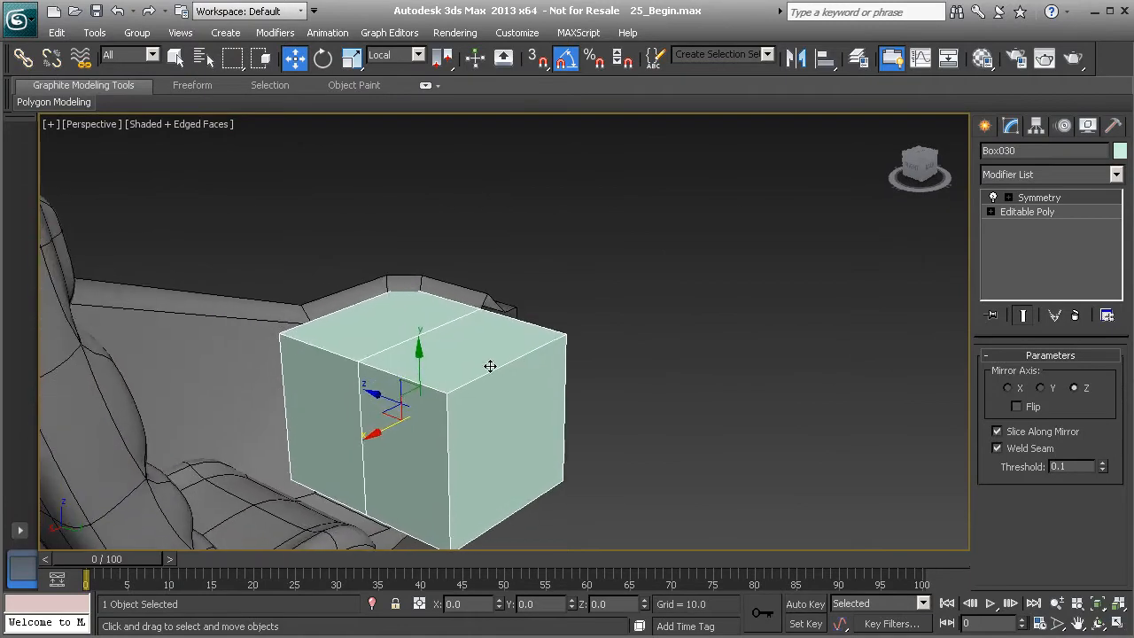
Return to the Editable Poly level of the box with the end result of the Symmetry modifier shown
left_click(1058, 215)
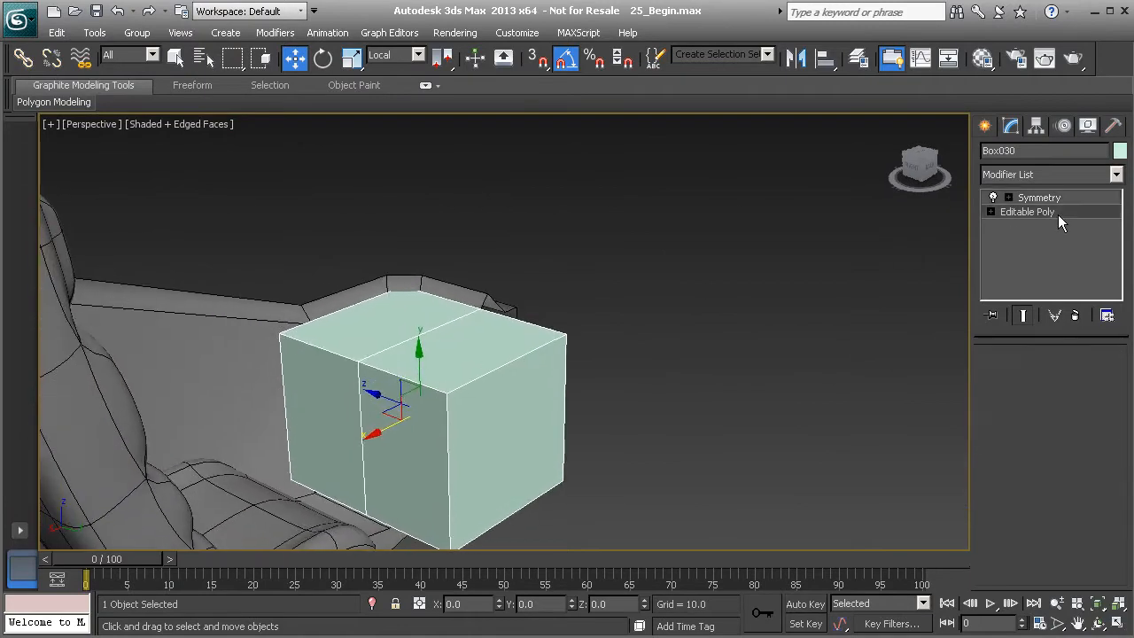
left_click(1022, 317)
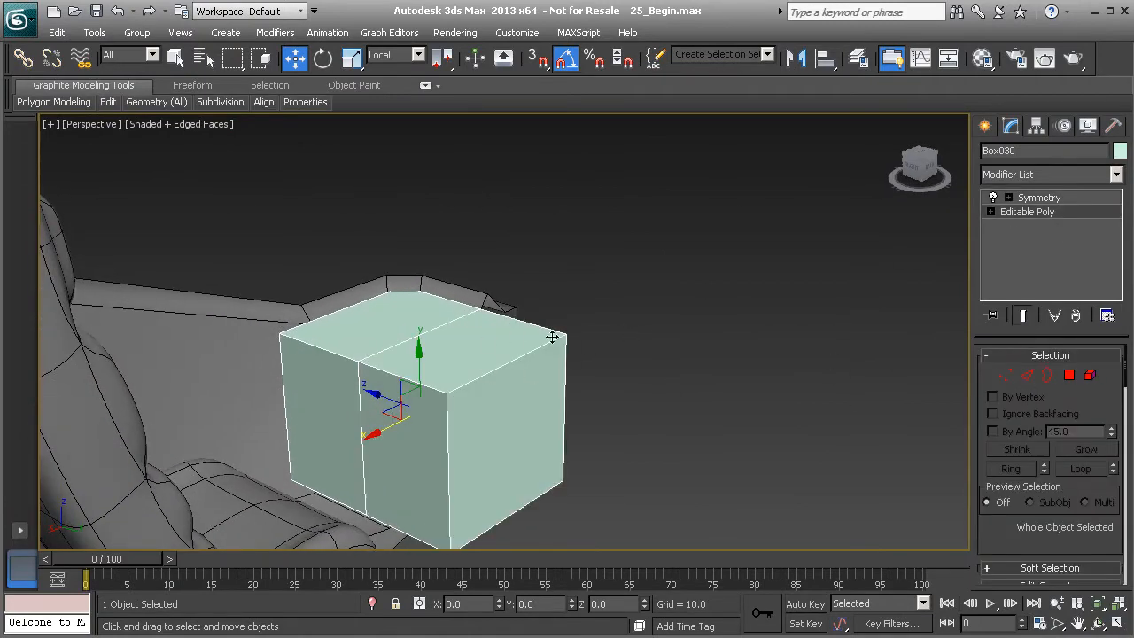
middle_click_drag(320, 353, 370, 403, "alt")
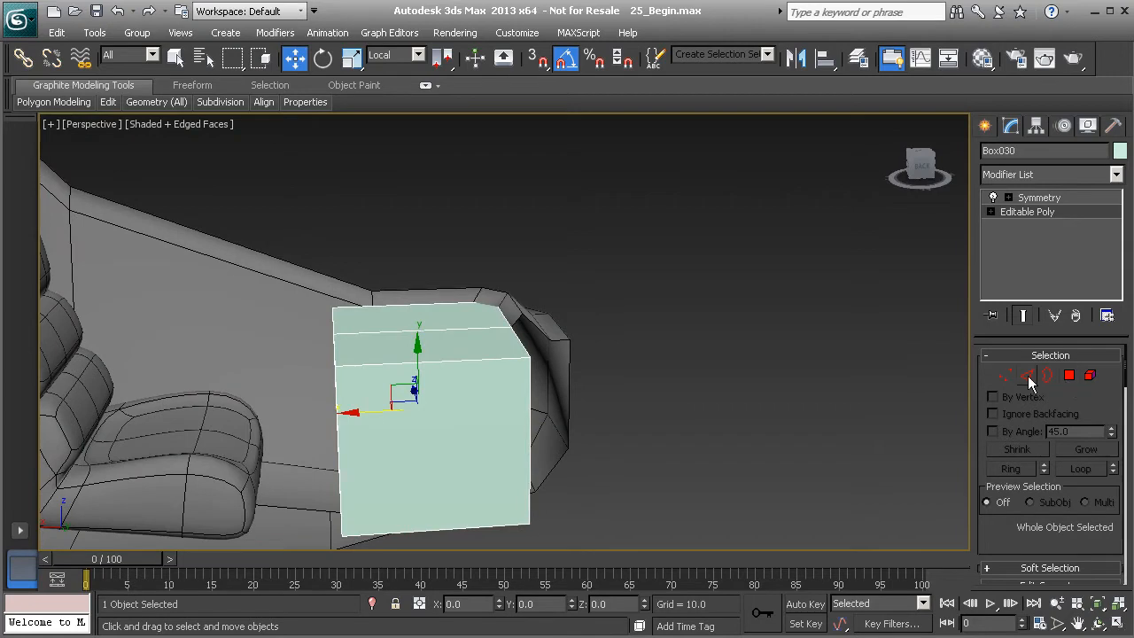
Select the ring of four edges that run lengthwise along the half box
left_click(1027, 377)
middle_click_drag(401, 270, 672, 431, "alt")
left_click(410, 335)
left_click(411, 291, "shift")
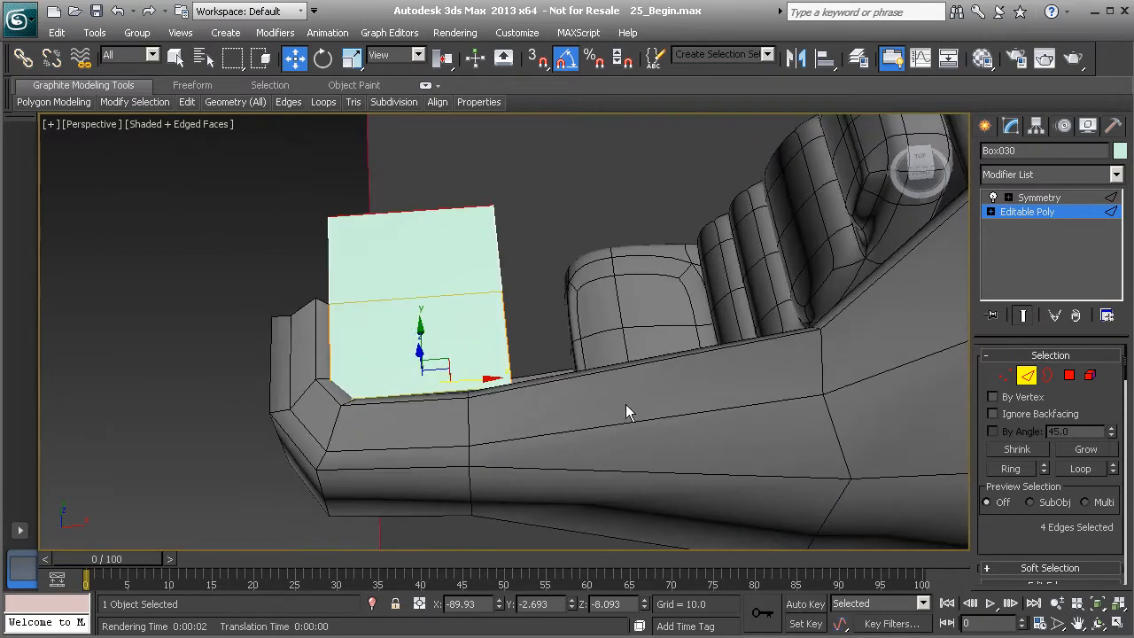
middle_click_drag(610, 407, 469, 374, "alt")
left_click(471, 307)
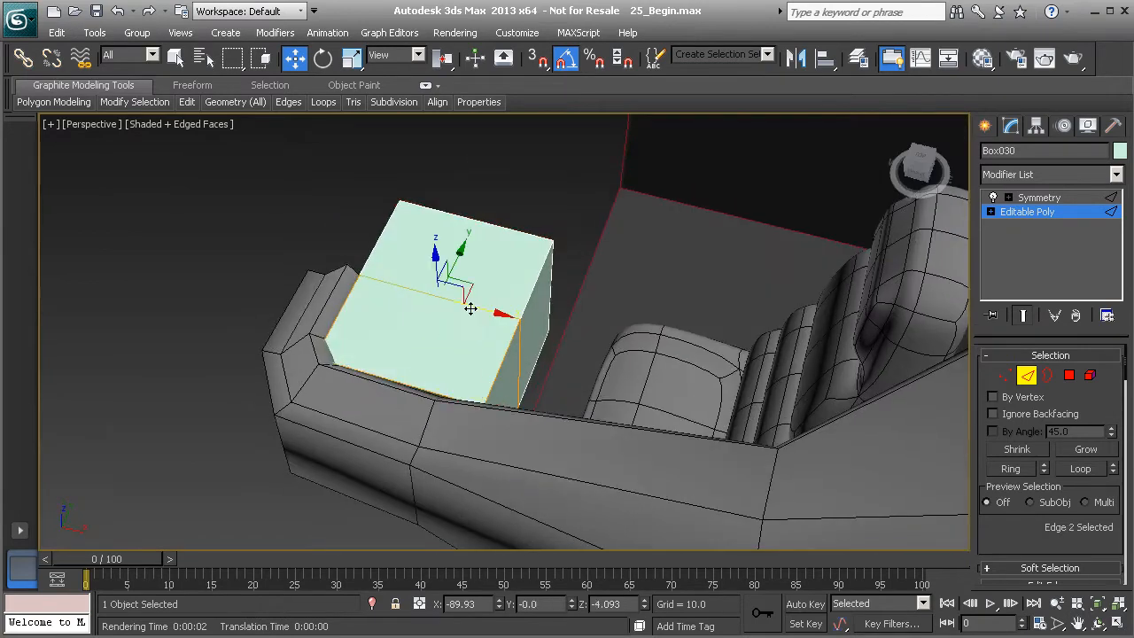
left_click(1011, 468)
middle_click_drag(393, 405, 491, 403, "alt")
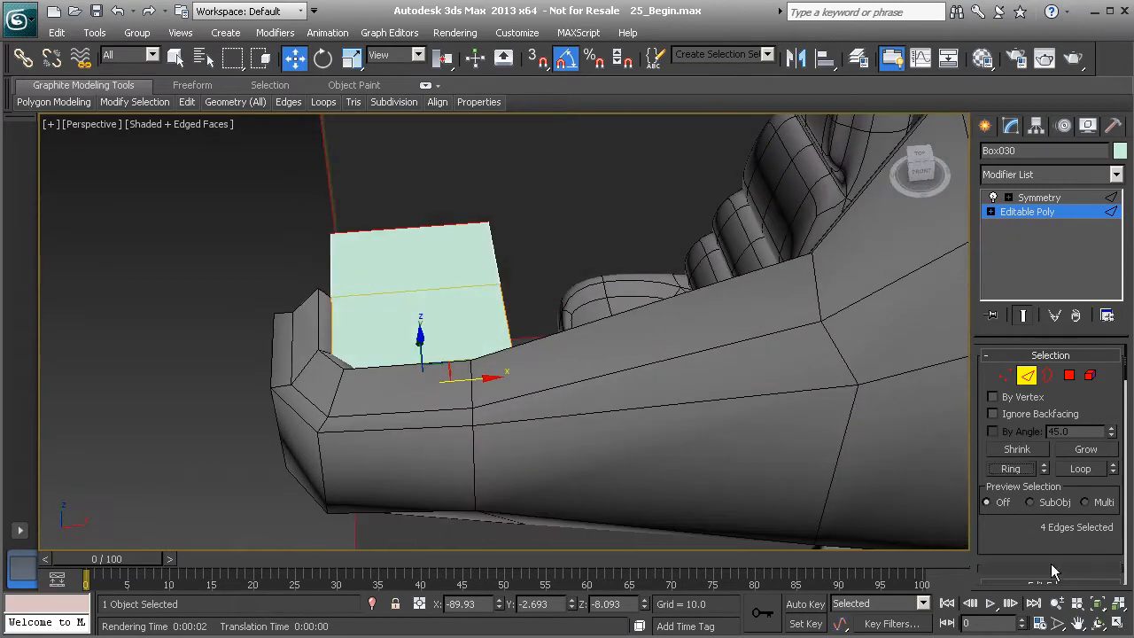
Connect the selected ring edges with 1 segment and a slide of -43, toward the seat
scroll(1002, 550, "down", 3)
left_click(1108, 517)
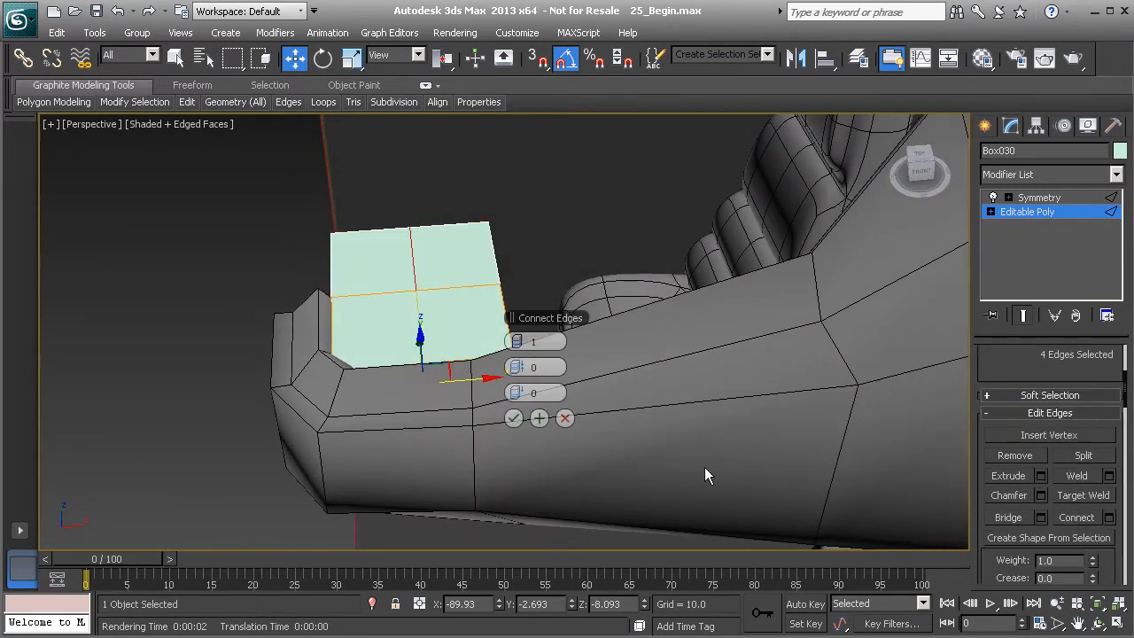
left_click(524, 343)
middle_click_drag(501, 372, 410, 357, "alt")
left_click(513, 344)
middle_click_drag(375, 321, 478, 405, "alt")
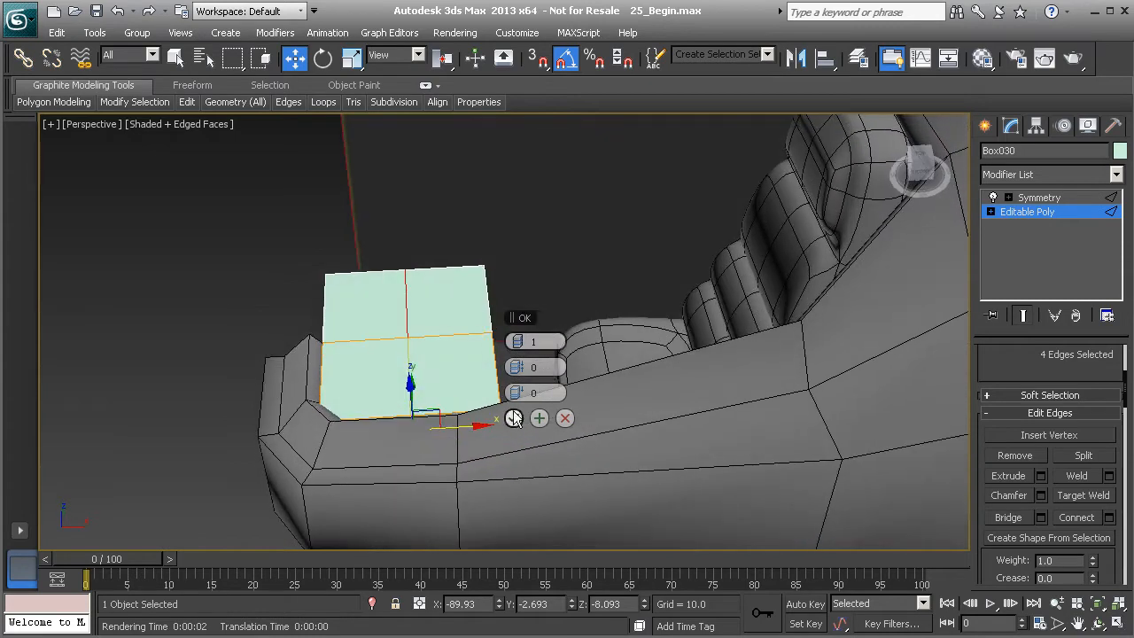
left_click_drag(547, 394, 374, 390)
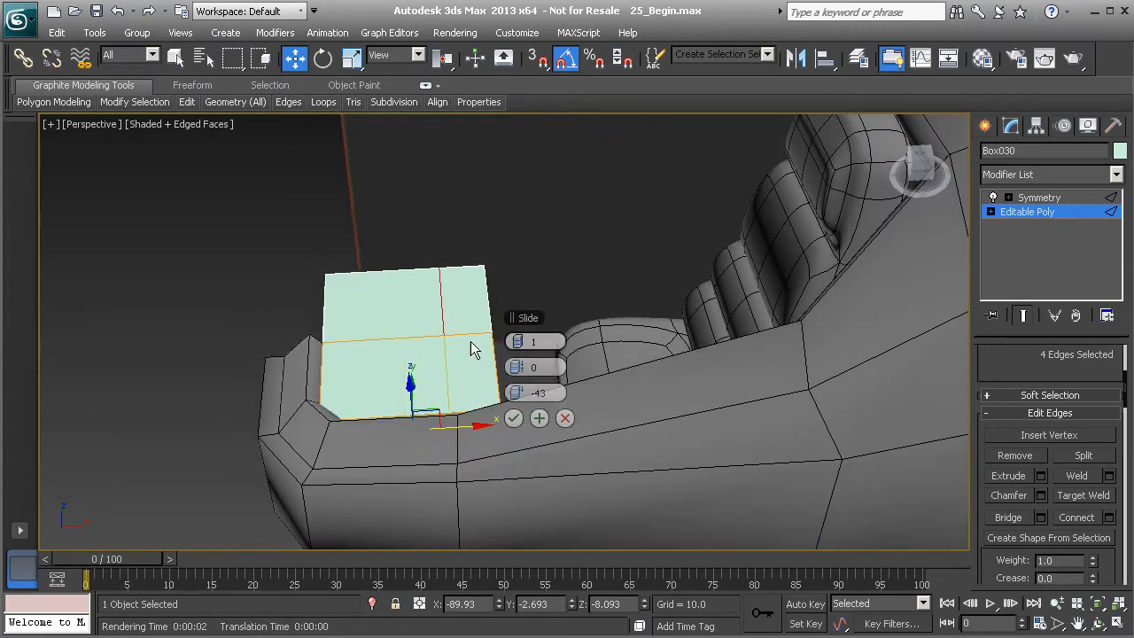
left_click(514, 421)
Raise the narrow top polygon nearest the seat to about Z -0.8, giving the top a slope toward the nose
middle_click_drag(514, 420, 964, 271, "alt")
scroll(1049, 388, "up", 5)
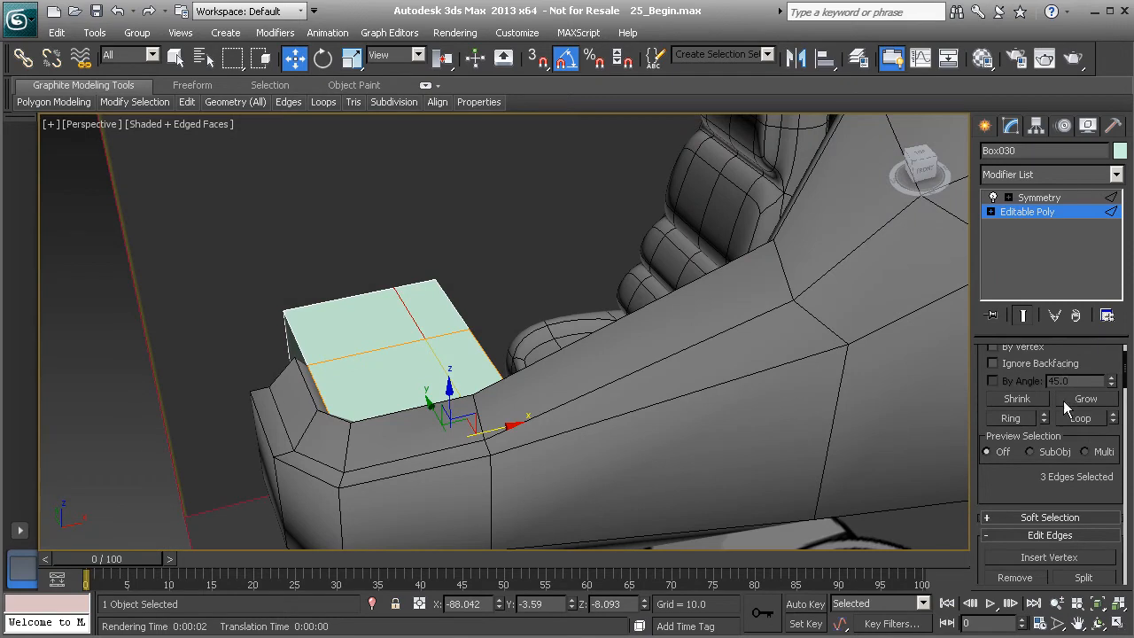
key("4")
middle_click_drag(457, 365, 549, 357, "alt")
left_click_drag(466, 321, 459, 266)
middle_click_drag(458, 265, 544, 383, "alt")
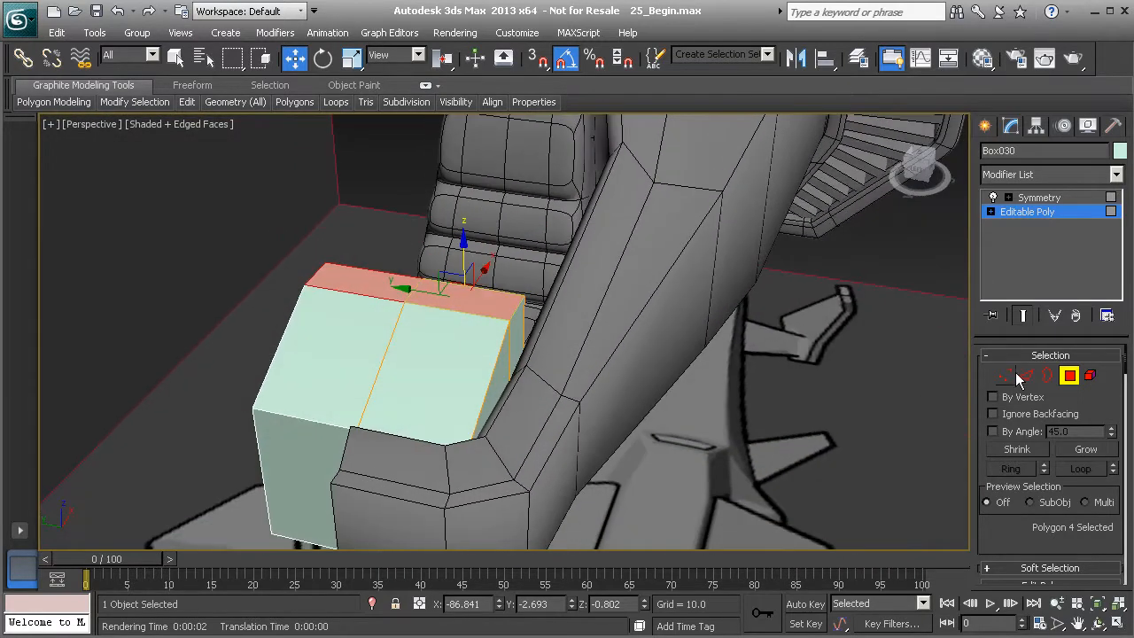
middle_click_drag(567, 425, 412, 352, "alt")
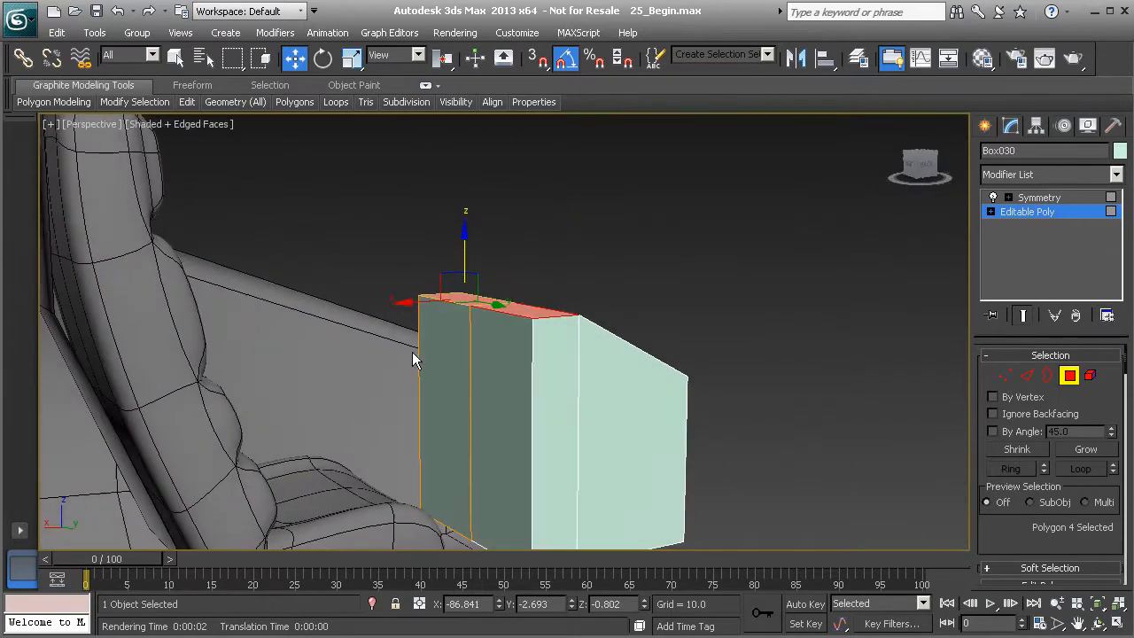
middle_click_drag(497, 390, 415, 402, "alt")
Connect the vertical edges around the half box with 1 segment, pinch 0 and slide -28
left_click(1026, 377)
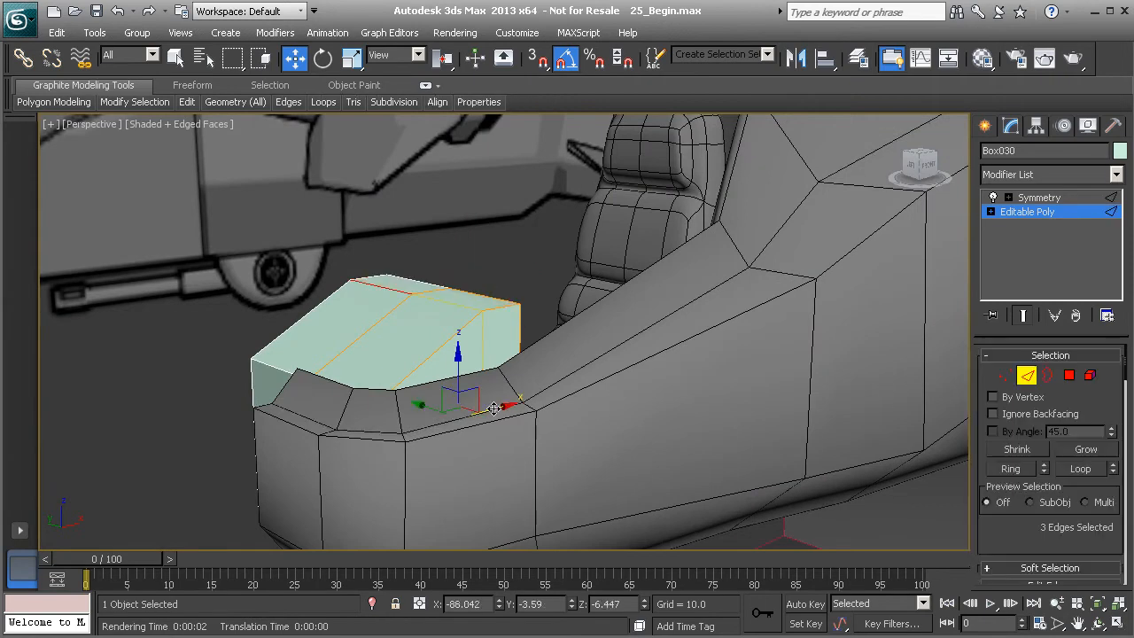
key("f")
scroll(479, 463, "up", 3)
middle_click_drag(488, 414, 457, 359)
key("F3")
left_click(361, 365)
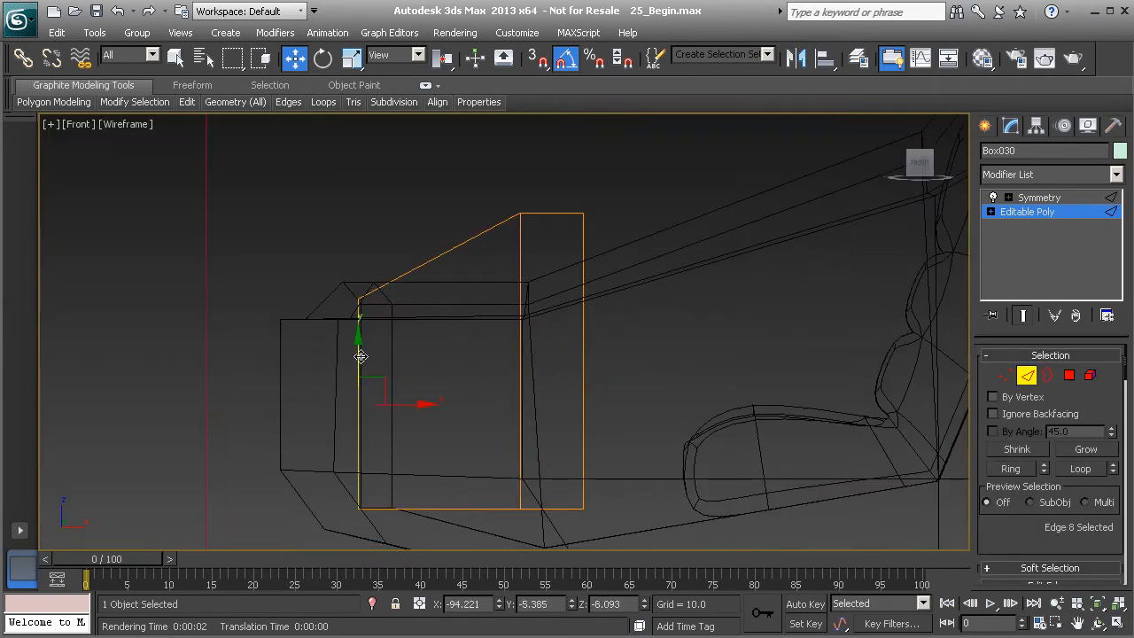
double_click(521, 348)
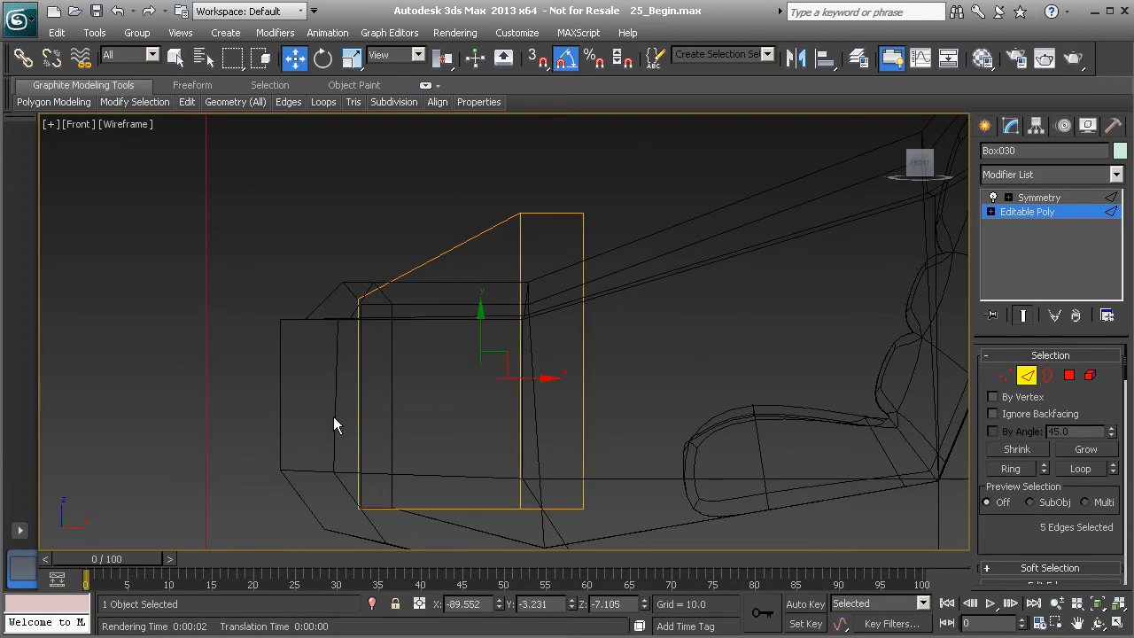
left_click_drag(999, 488, 999, 295)
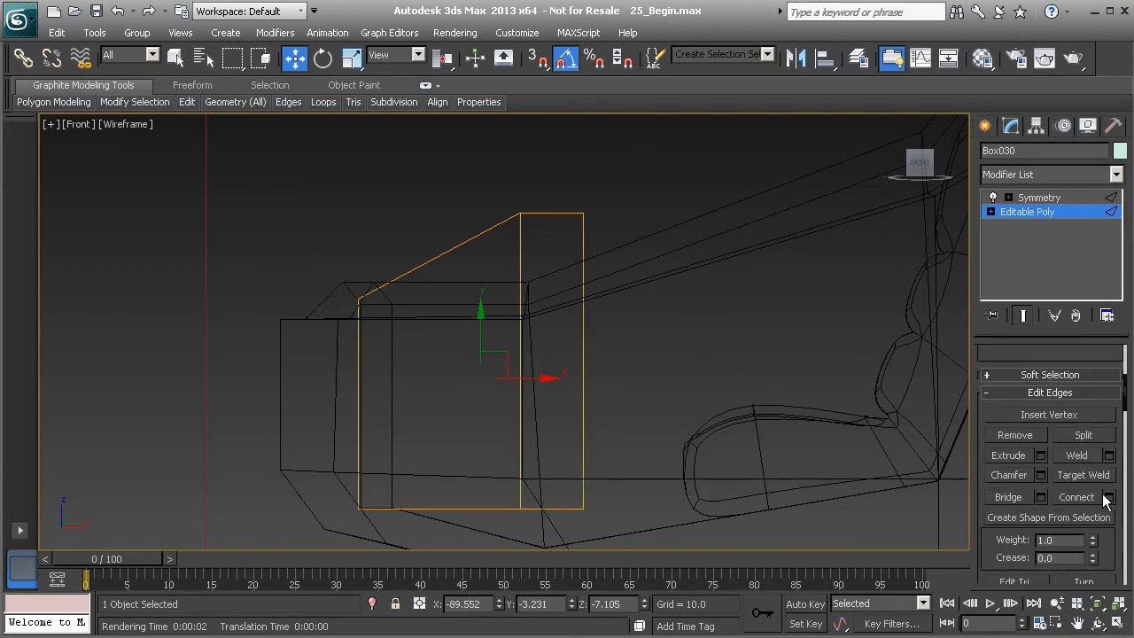
left_click(1109, 497)
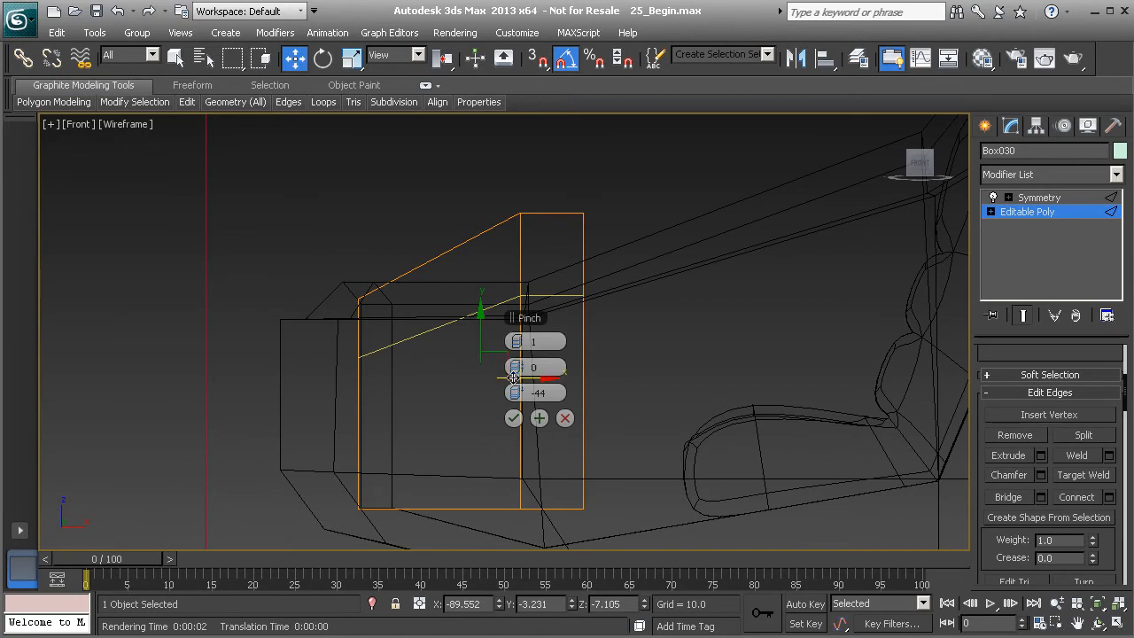
left_click_drag(512, 391, 568, 391)
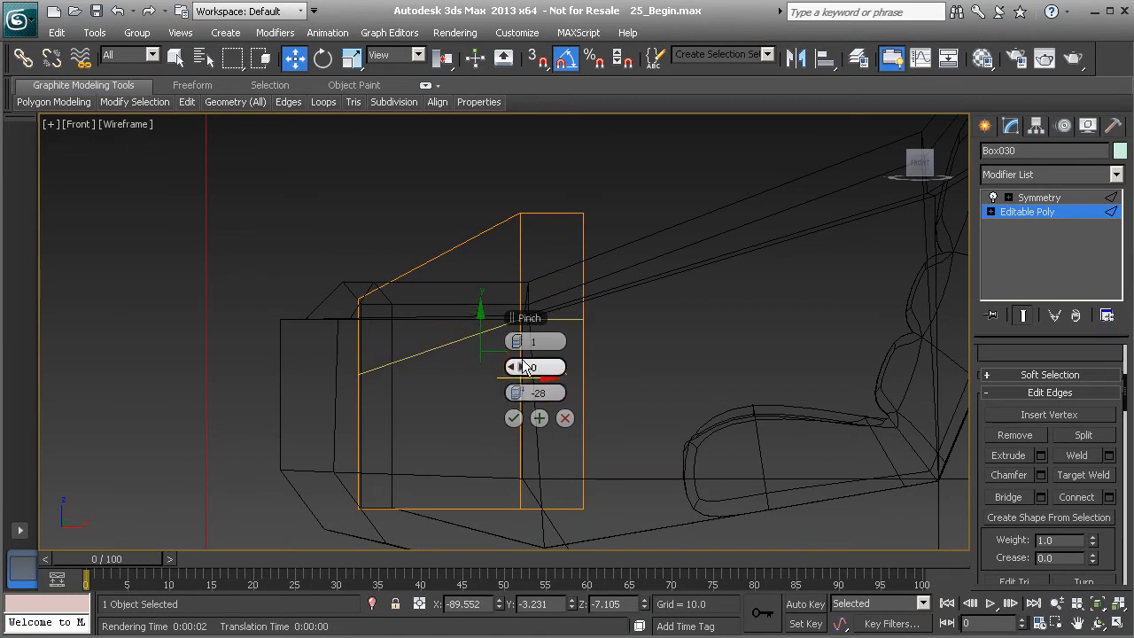
scroll(417, 301, "up", 6)
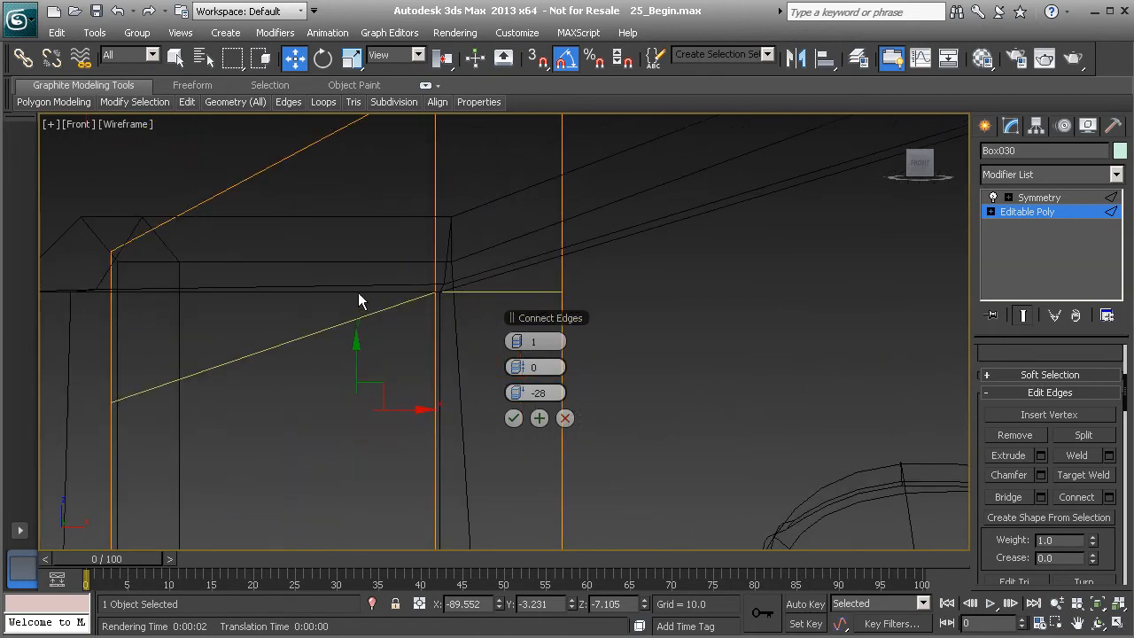
left_click(513, 417)
Move the two upper outer edges of the half box inward to about Y -2.62, tapering the block's upper sides
scroll(450, 397, "down", 3)
key("p")
scroll(405, 390, "down", 3)
key("F3")
middle_click_drag(403, 364, 524, 396, "alt")
middle_click_drag(499, 323, 521, 387)
scroll(508, 380, "up", 2)
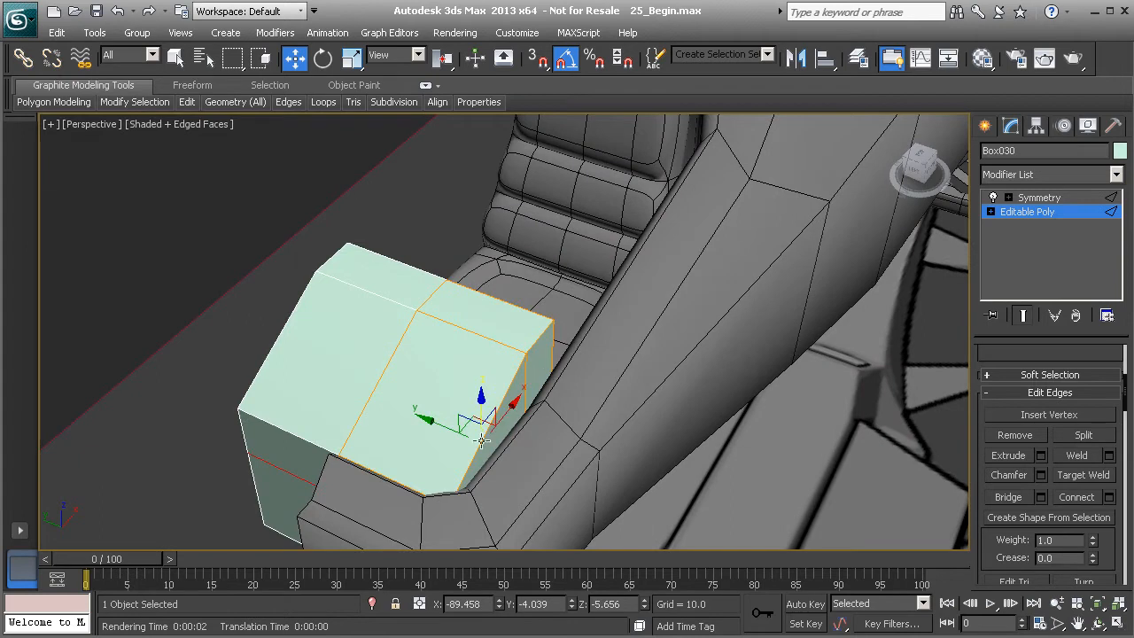
middle_click_drag(494, 426, 520, 440, "alt")
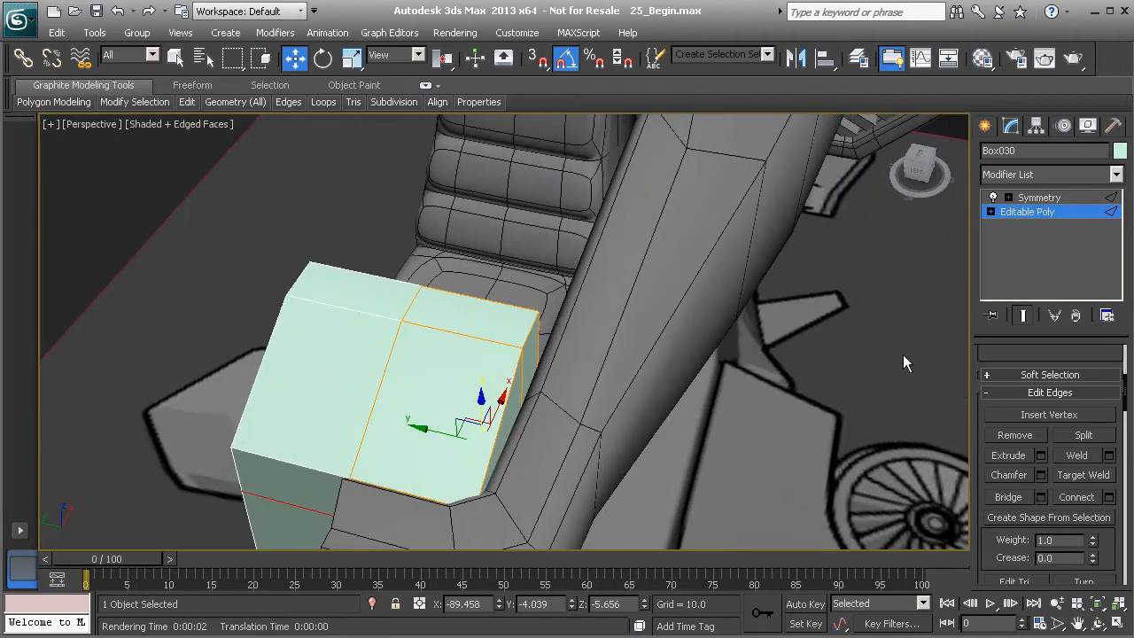
middle_click_drag(697, 390, 520, 413, "alt")
left_click(514, 384)
left_click(504, 385)
left_click(543, 341, "ctrl")
middle_click_drag(517, 376, 539, 379, "alt")
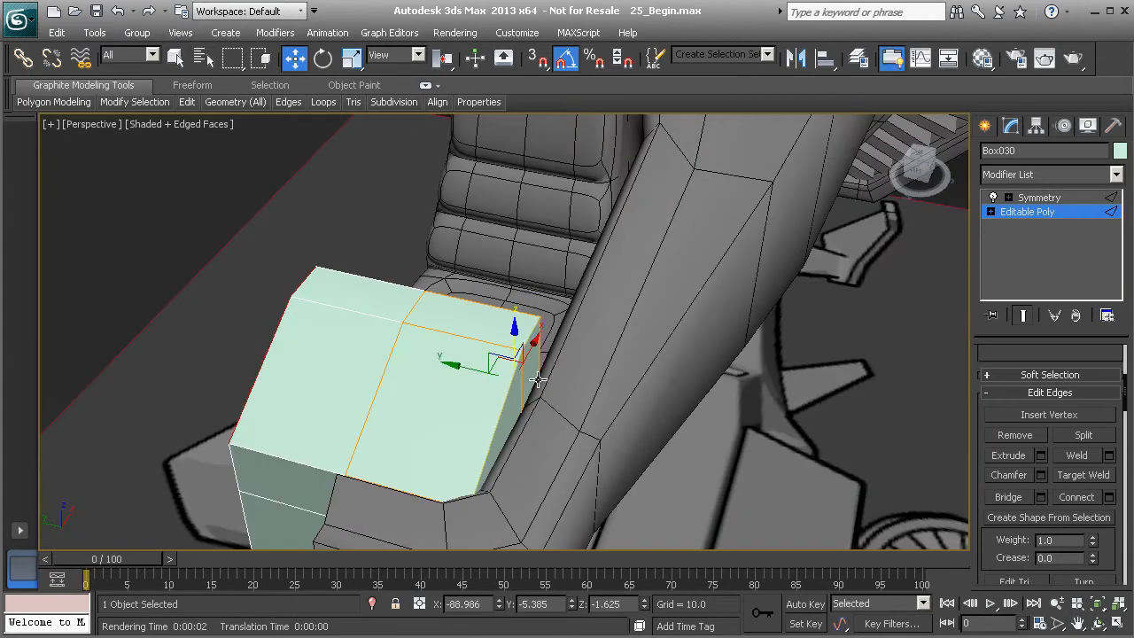
left_click_drag(467, 368, 404, 358)
middle_click_drag(404, 358, 546, 371, "alt")
middle_click_drag(576, 390, 523, 390, "alt")
middle_click_drag(479, 440, 534, 334)
middle_click_drag(631, 370, 468, 376, "alt")
middle_click_drag(357, 327, 358, 367, "alt")
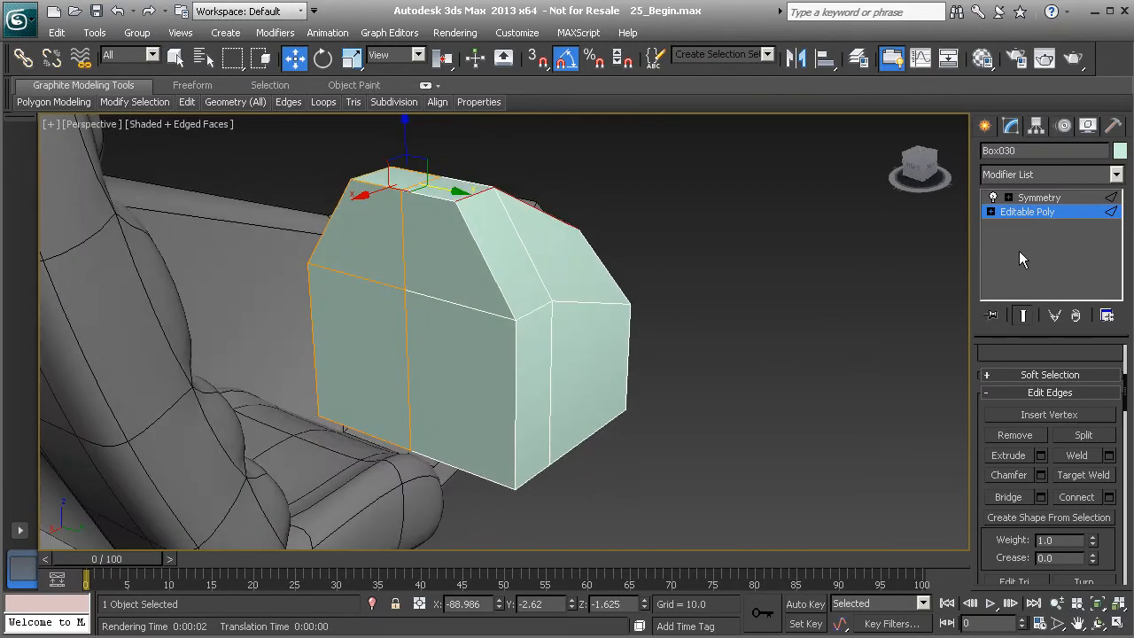
key("4")
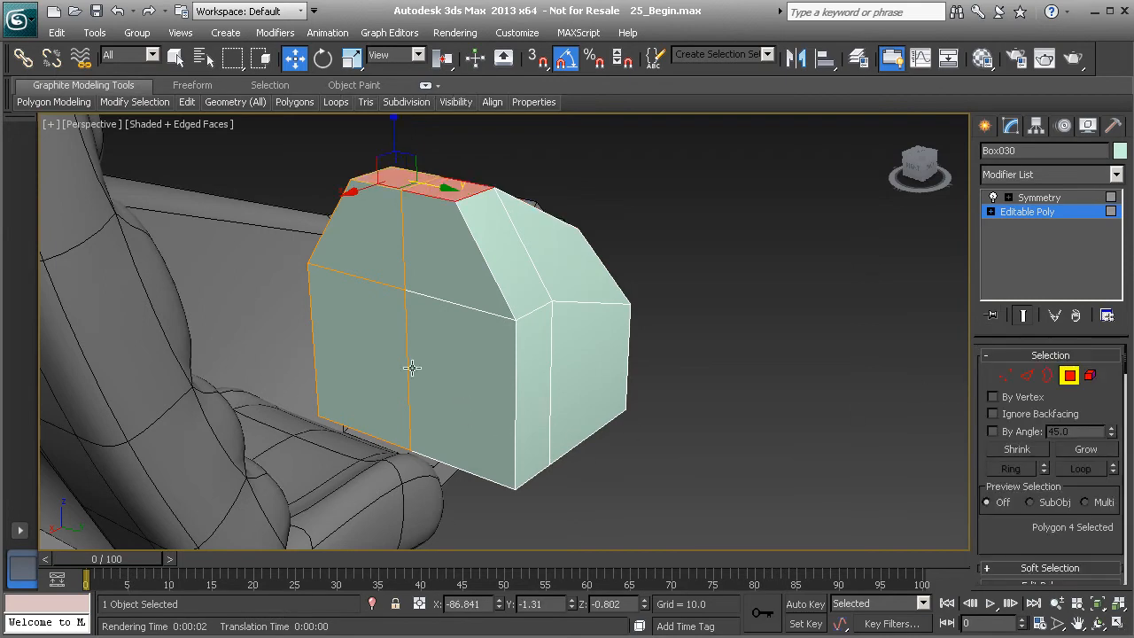
left_click(390, 356)
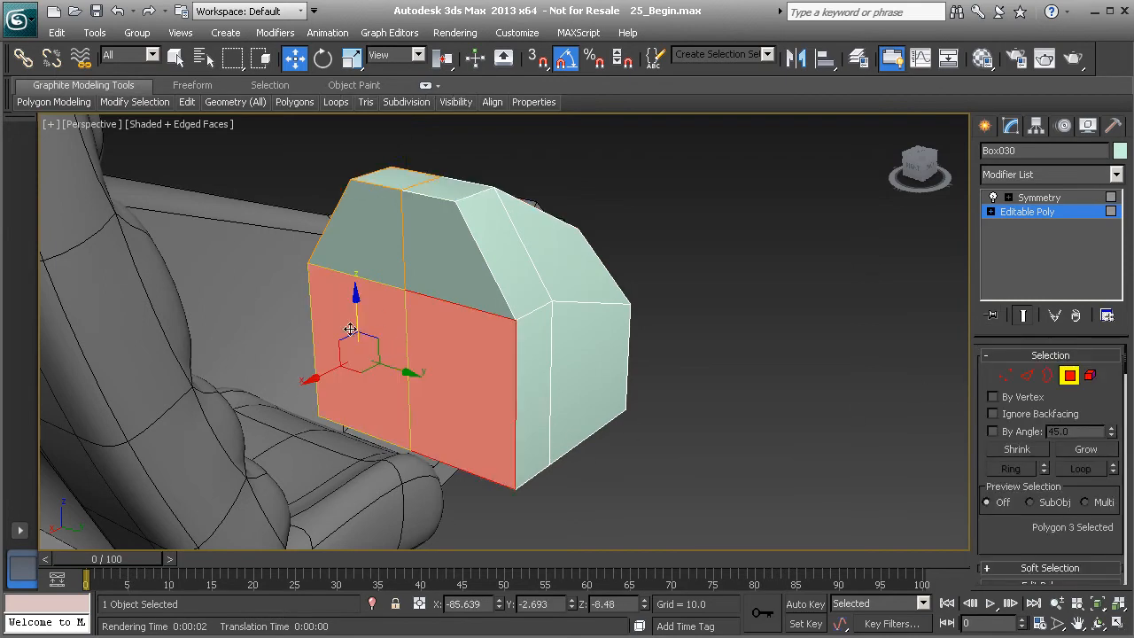
scroll(1028, 478, "down", 5)
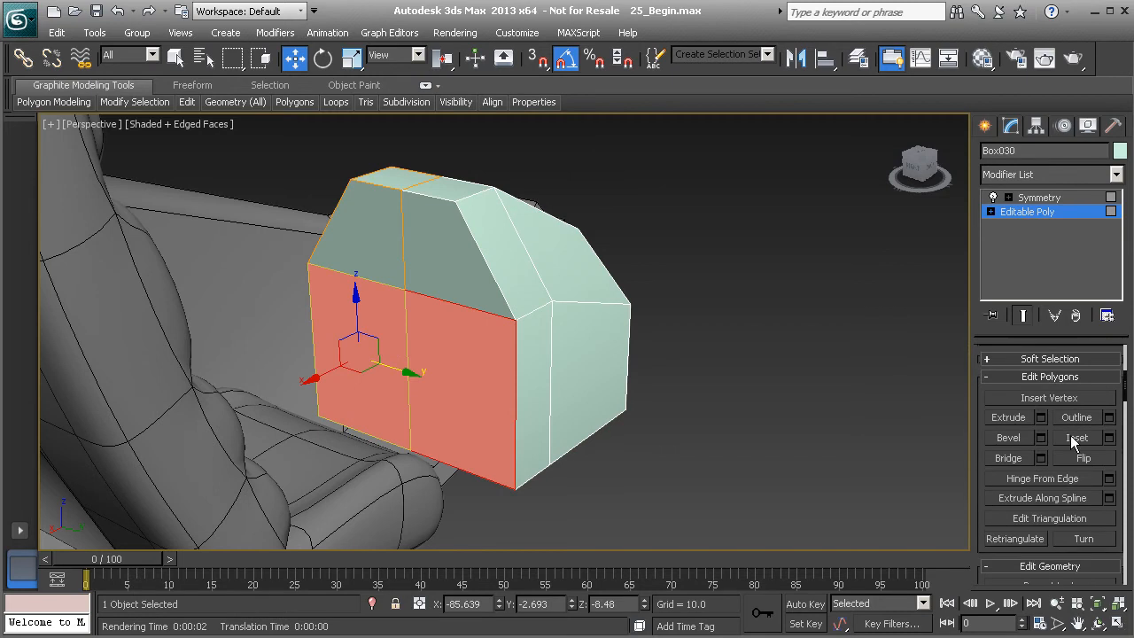
left_click(1109, 438)
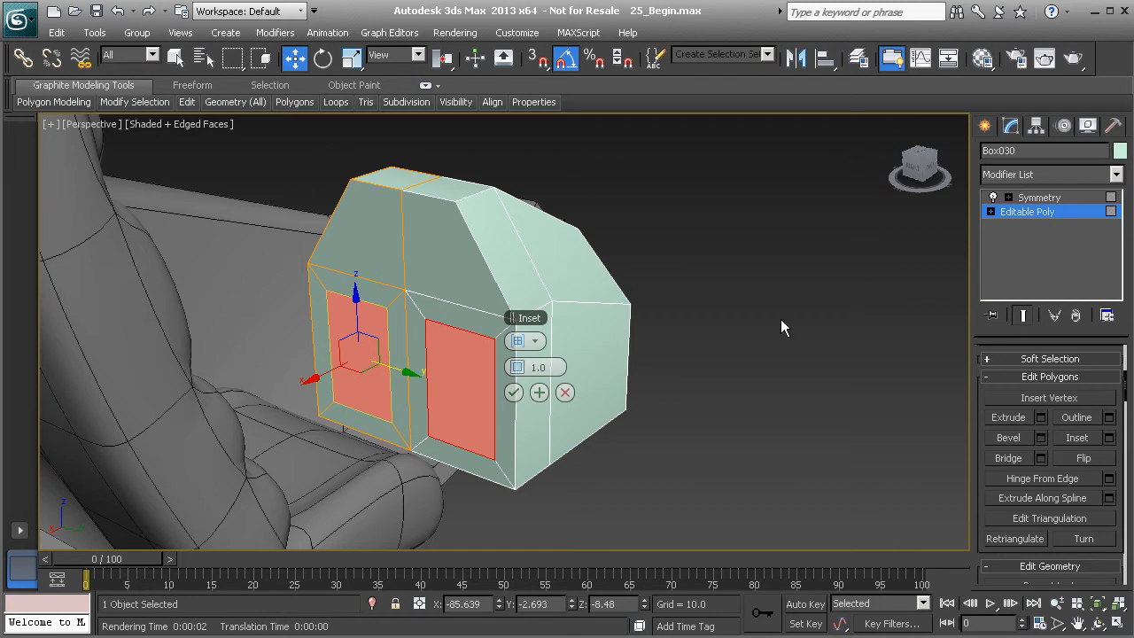
left_click(564, 391)
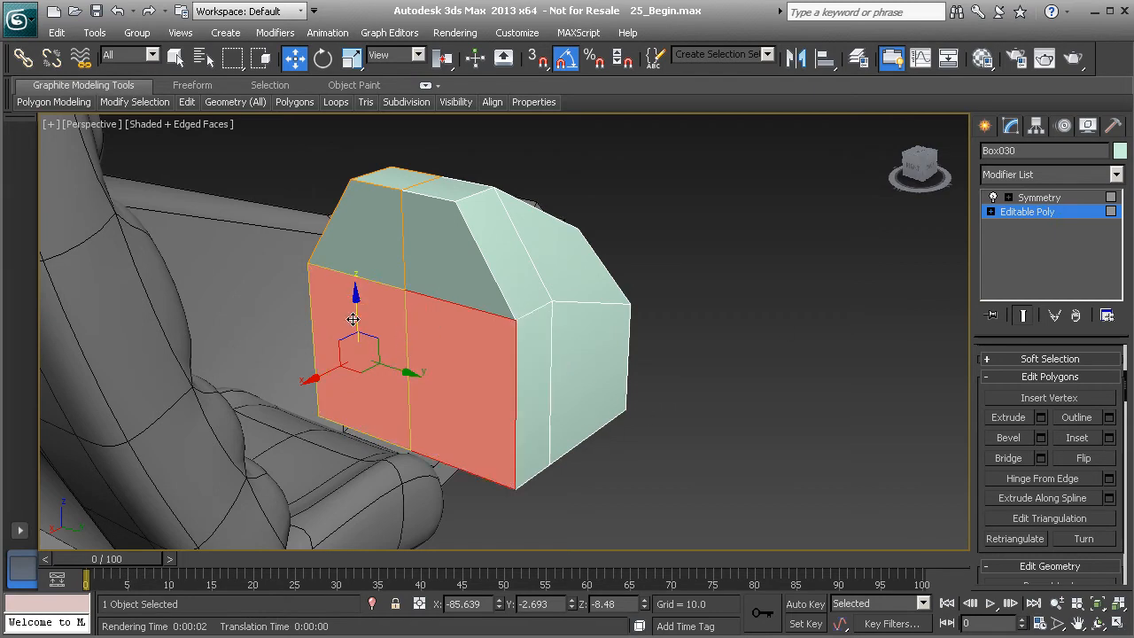
Collapse the block's whole modifier stack, including the Symmetry modifier, into a single Editable Poly
left_click(1034, 212)
right_click(1019, 204)
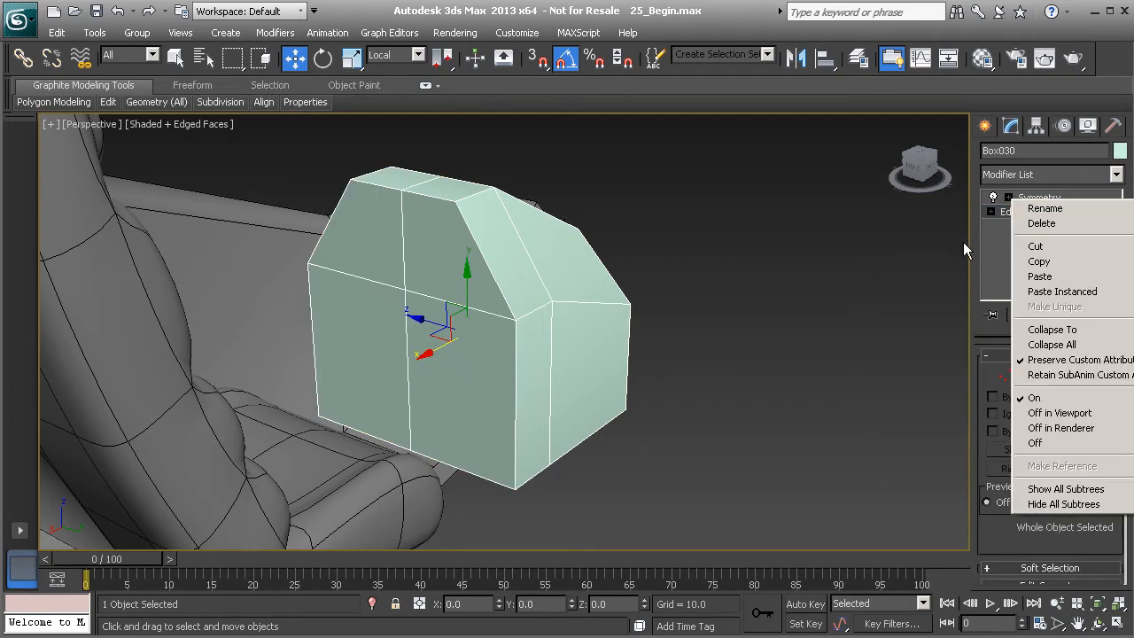
left_click(1052, 344)
left_click(590, 378)
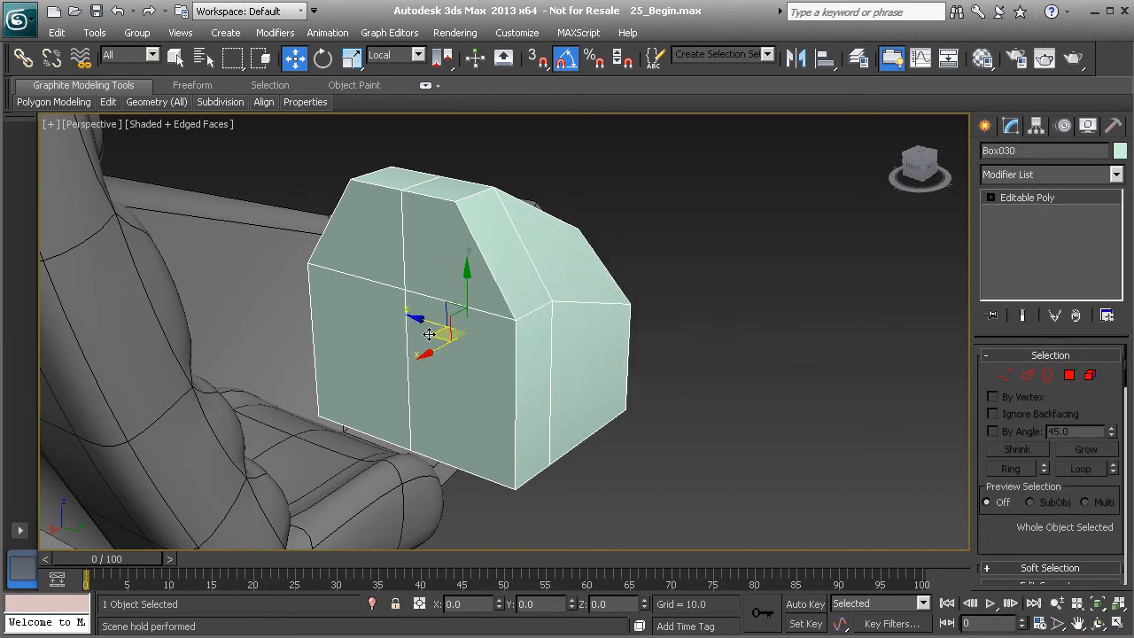
right_click(457, 309)
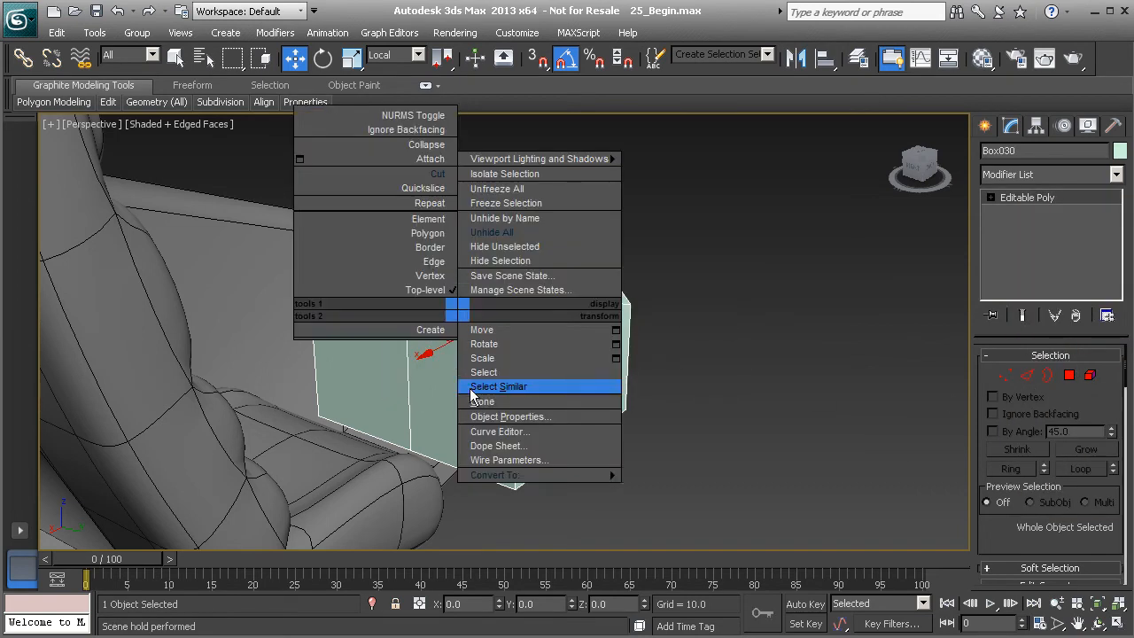
mouse_move(550, 475)
left_click(683, 493)
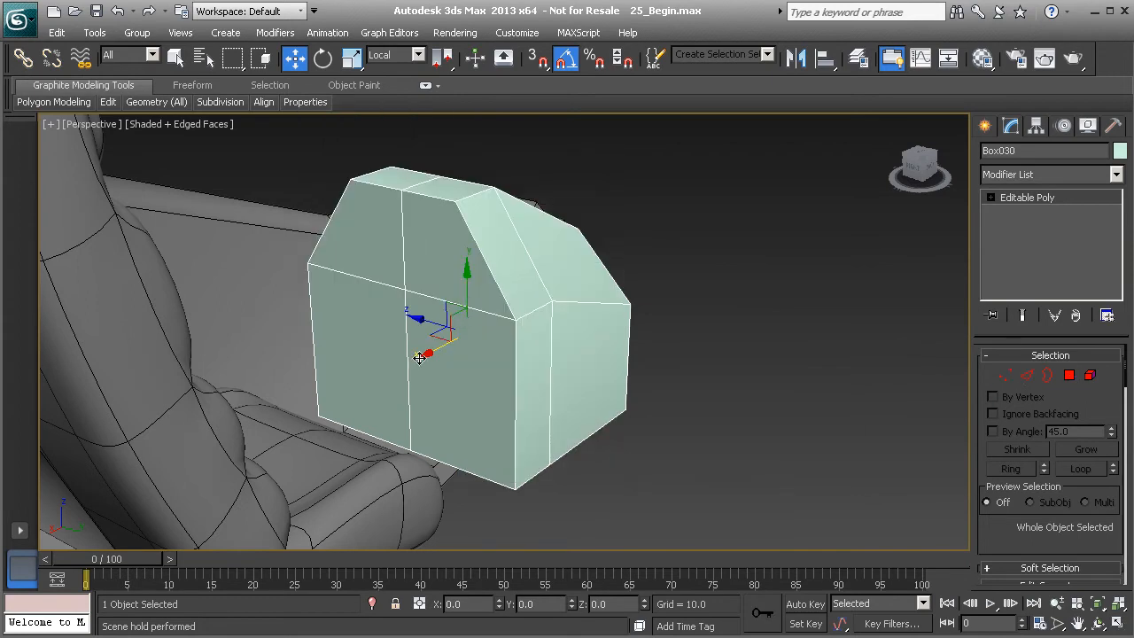
Inset the two lower polygons facing the seat together as a group by 1.0
left_click(1069, 375)
left_click(359, 329)
left_click(436, 344, "ctrl")
scroll(1114, 567, "down", 5)
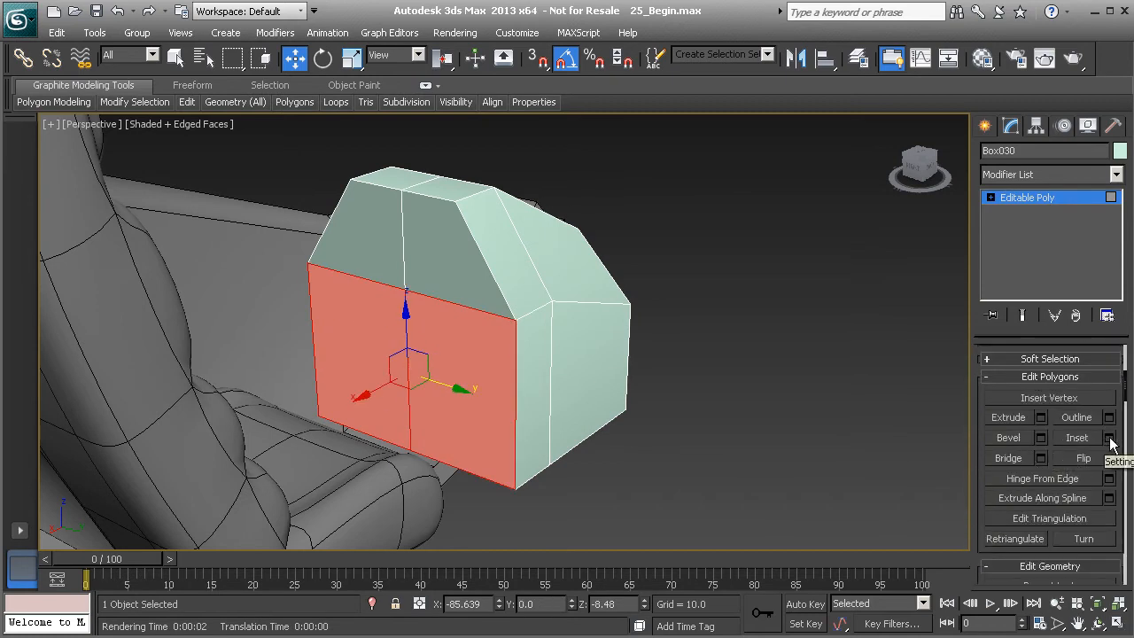
left_click(1107, 439)
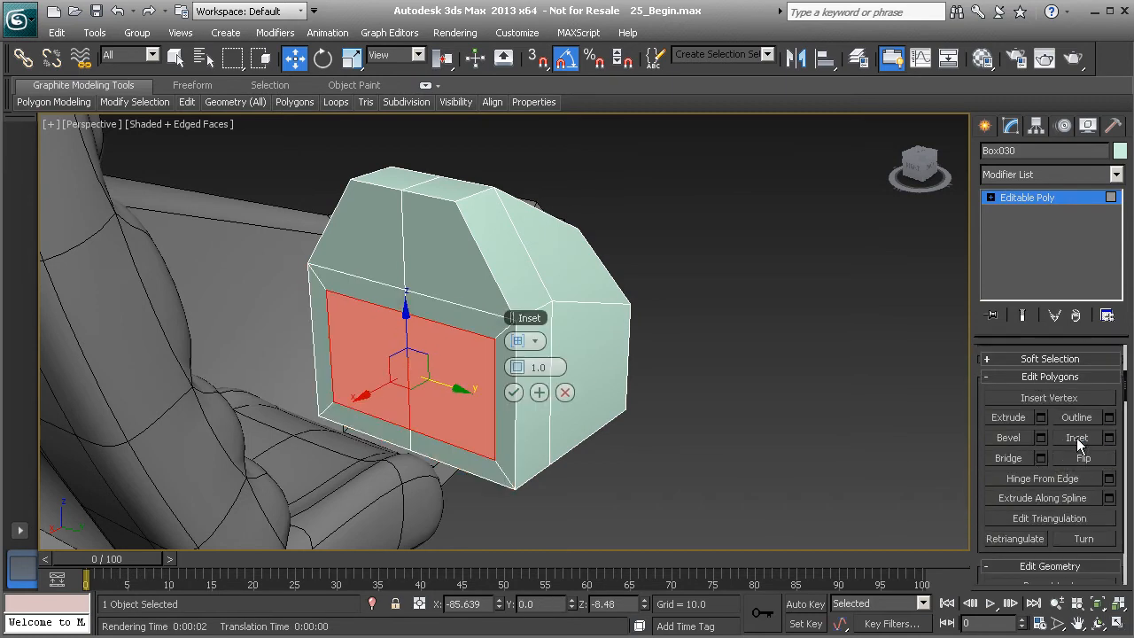
middle_click_drag(398, 385, 449, 423, "alt")
left_click(514, 392)
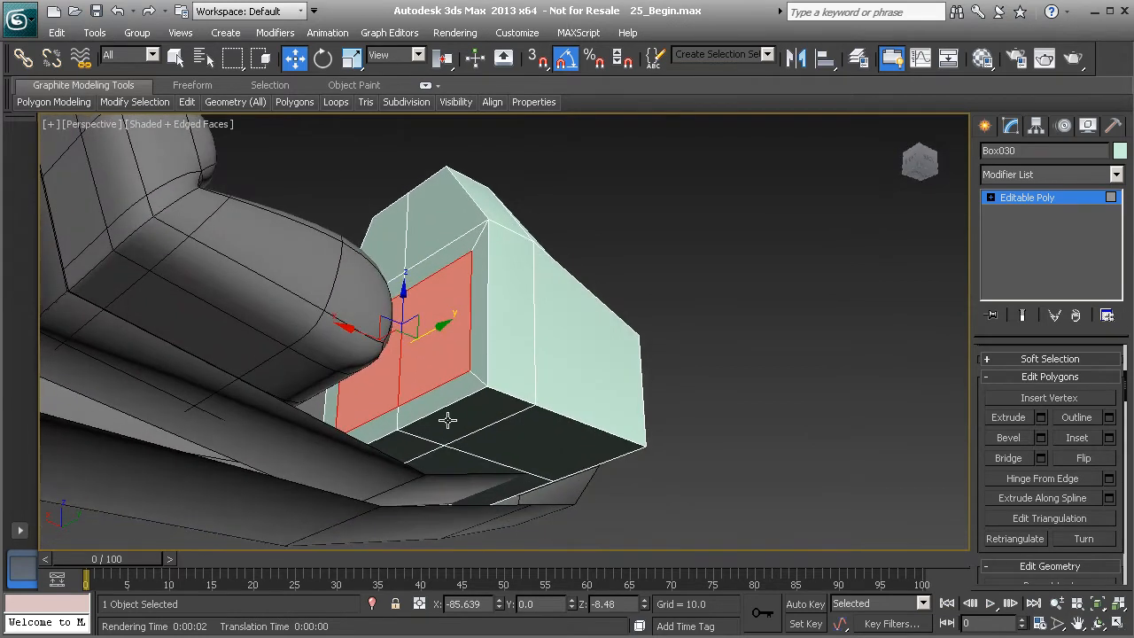
Delete the two inset polygons together with the frame strips beneath them and the polygons on the block's underside
left_click(440, 404, "ctrl")
left_click(449, 425, "ctrl")
left_click(386, 425, "ctrl")
left_click(409, 443, "ctrl")
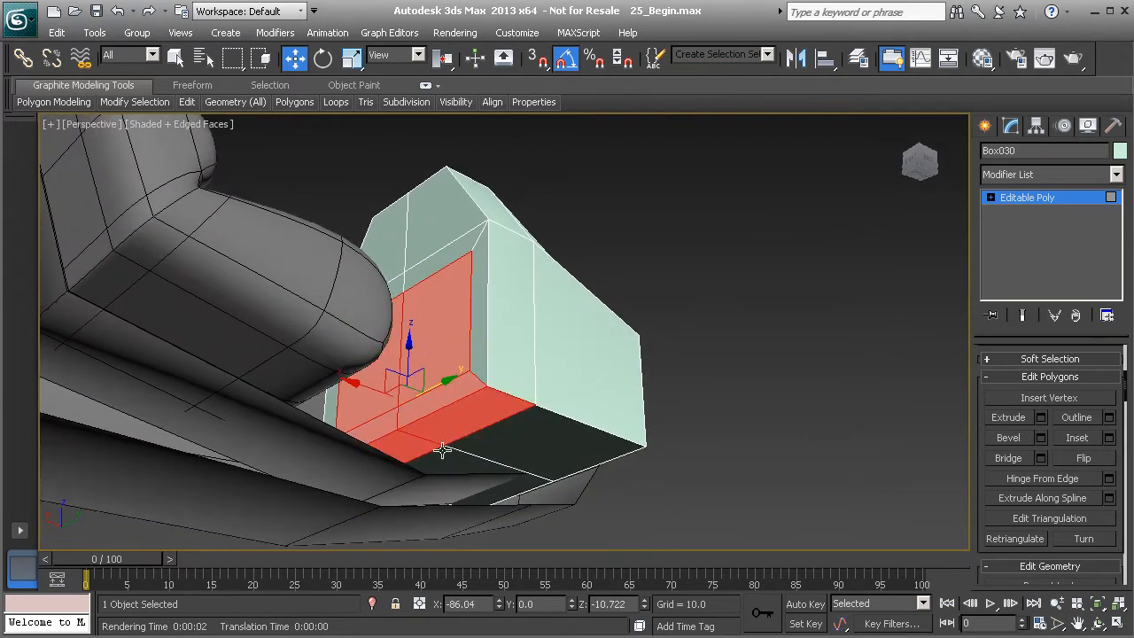
left_click(452, 463, "ctrl")
left_click(479, 446, "ctrl")
middle_click_drag(478, 447, 534, 502, "alt")
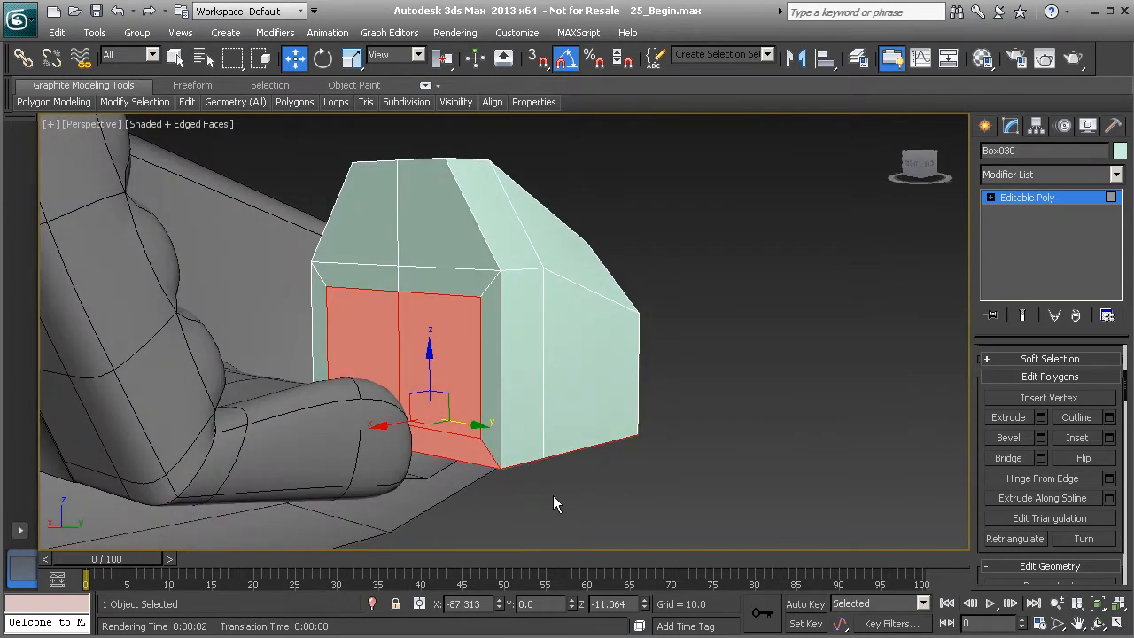
middle_click_drag(541, 451, 361, 302, "alt")
key("Delete")
Extrude the two top and two side edges of the opening toward the nose to about X -93, forming inner walls
scroll(373, 346, "up", 4)
middle_click_drag(373, 346, 423, 290, "alt")
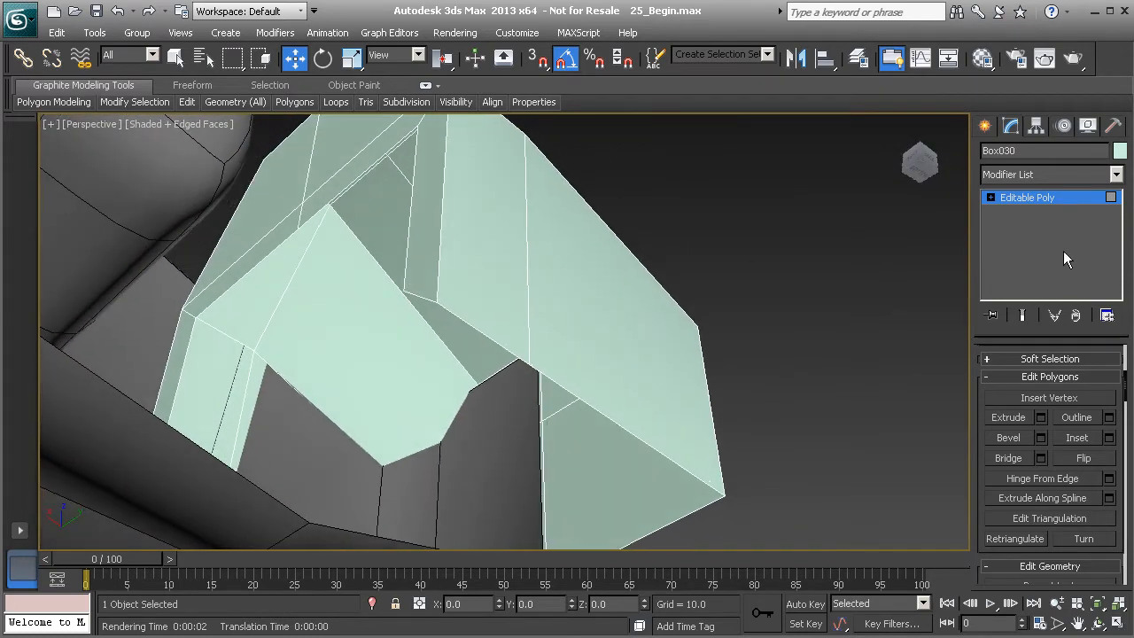
key("2")
left_click(413, 220)
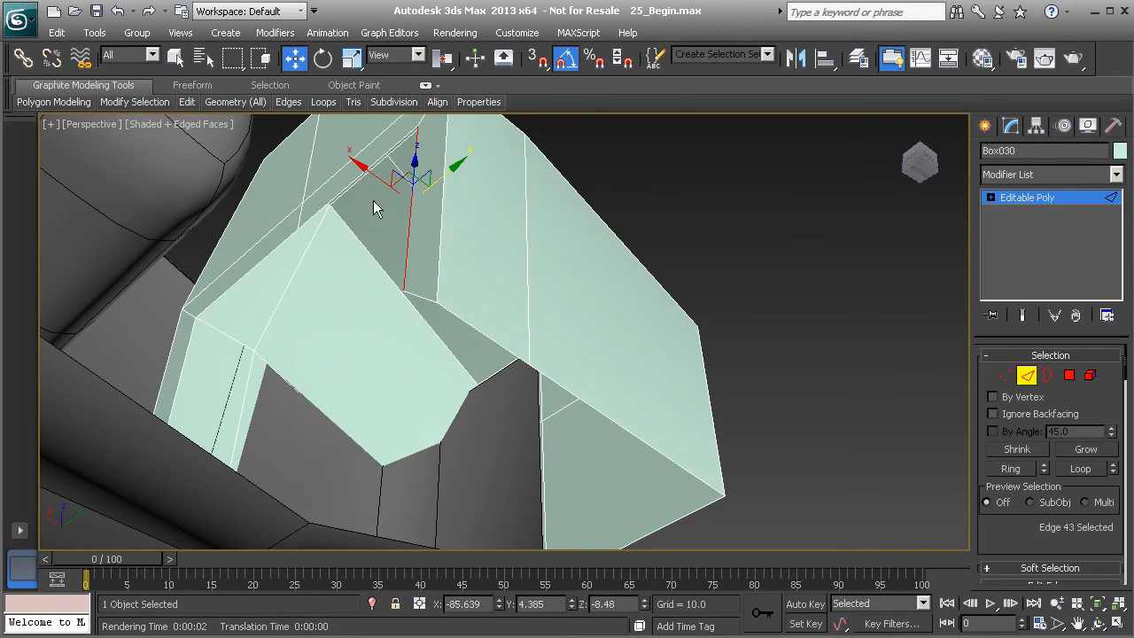
left_click(346, 189, "ctrl")
middle_click_drag(347, 189, 296, 228, "alt")
left_click(276, 177, "ctrl")
left_click(244, 255, "ctrl")
left_click_drag(280, 197, 549, 306, "shift")
middle_click_drag(509, 299, 543, 357, "alt")
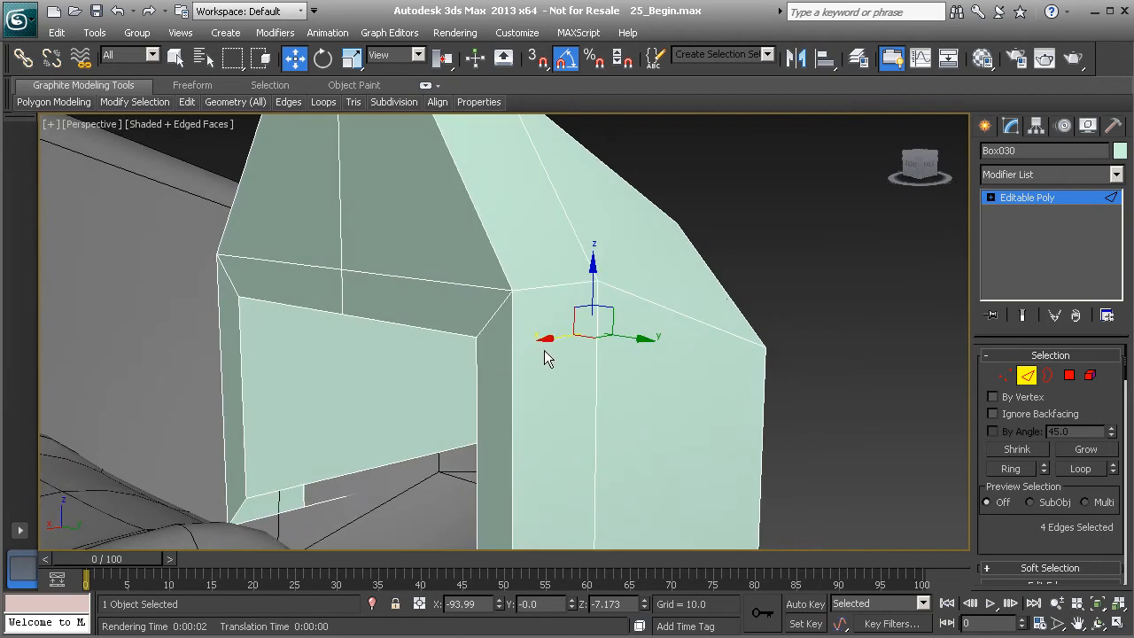
middle_click_drag(458, 354, 388, 272, "alt")
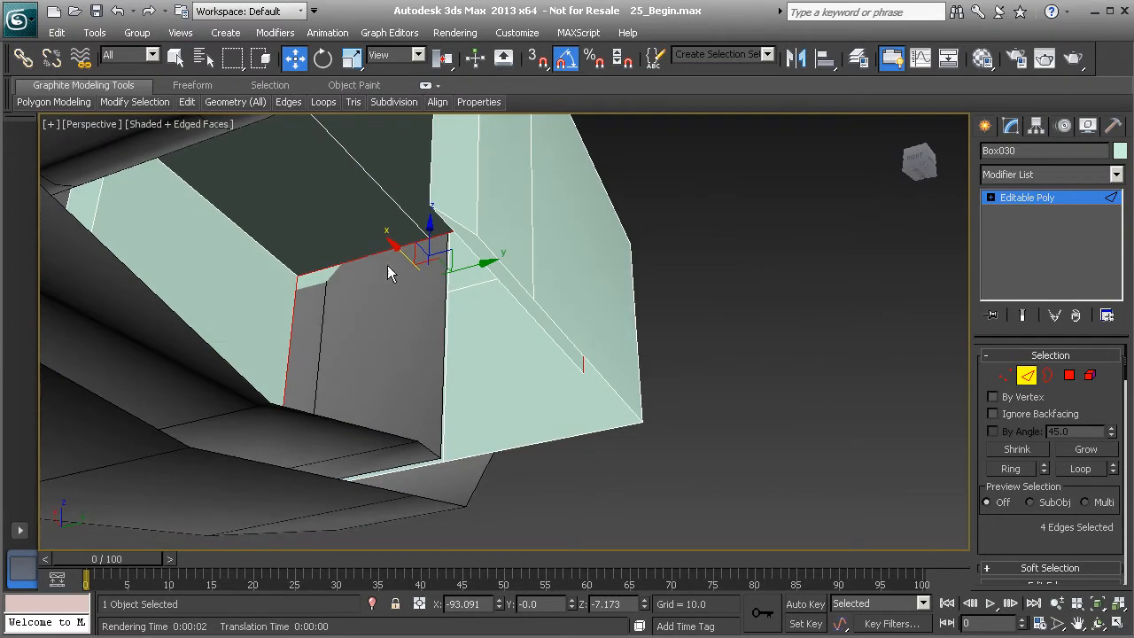
Isolate the block and bridge the two vertical nose-side edges of its inner side walls with 1 segment
left_click(295, 326)
middle_click_drag(295, 325, 379, 351, "alt")
key("alt+q")
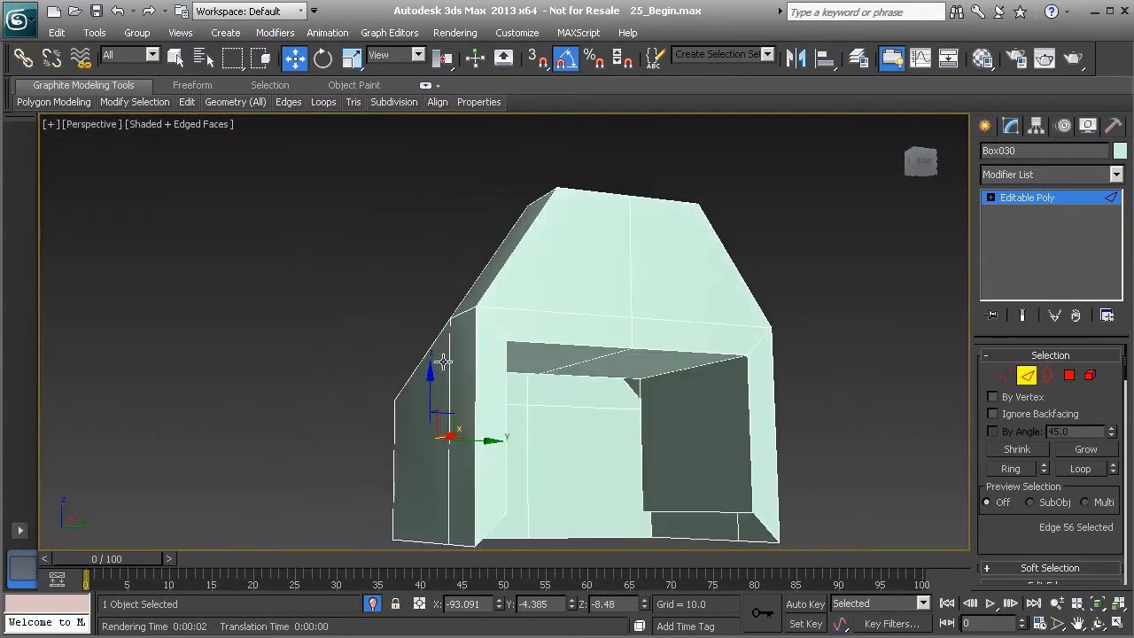
middle_click_drag(484, 388, 337, 249)
scroll(409, 326, "up", 3)
middle_click_drag(408, 334, 392, 299, "alt")
left_click(524, 320, "ctrl")
middle_click_drag(525, 320, 368, 306, "alt")
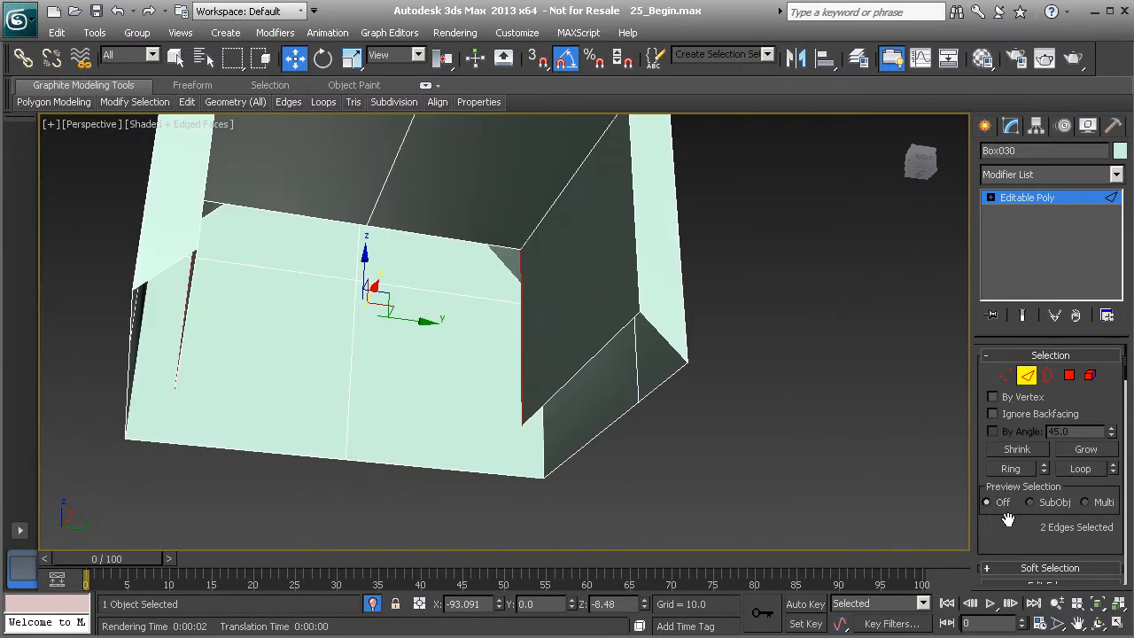
scroll(1016, 410, "down", 5)
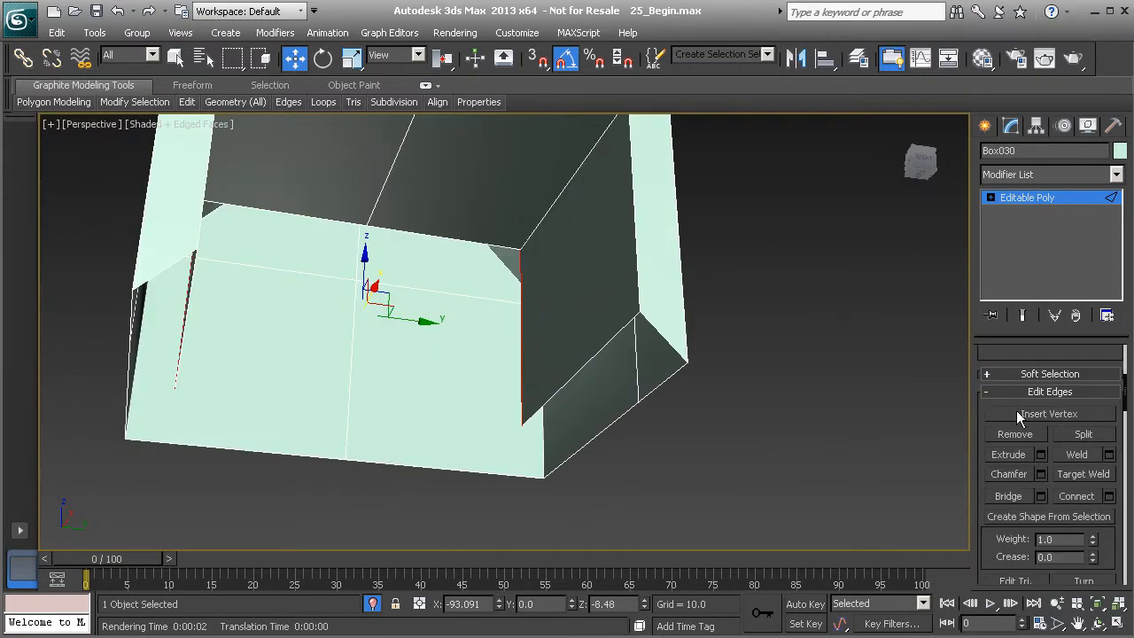
left_click(1040, 496)
middle_click_drag(531, 401, 418, 401, "alt")
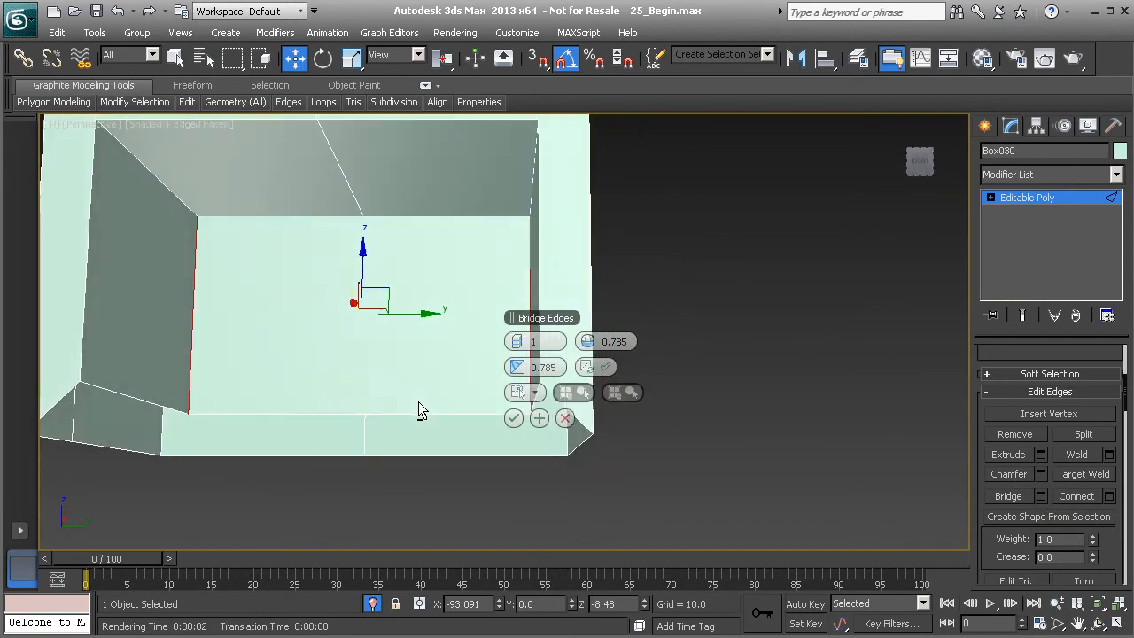
Change the block's object color to a strong blue from the 3ds Max palette
left_click(1120, 152)
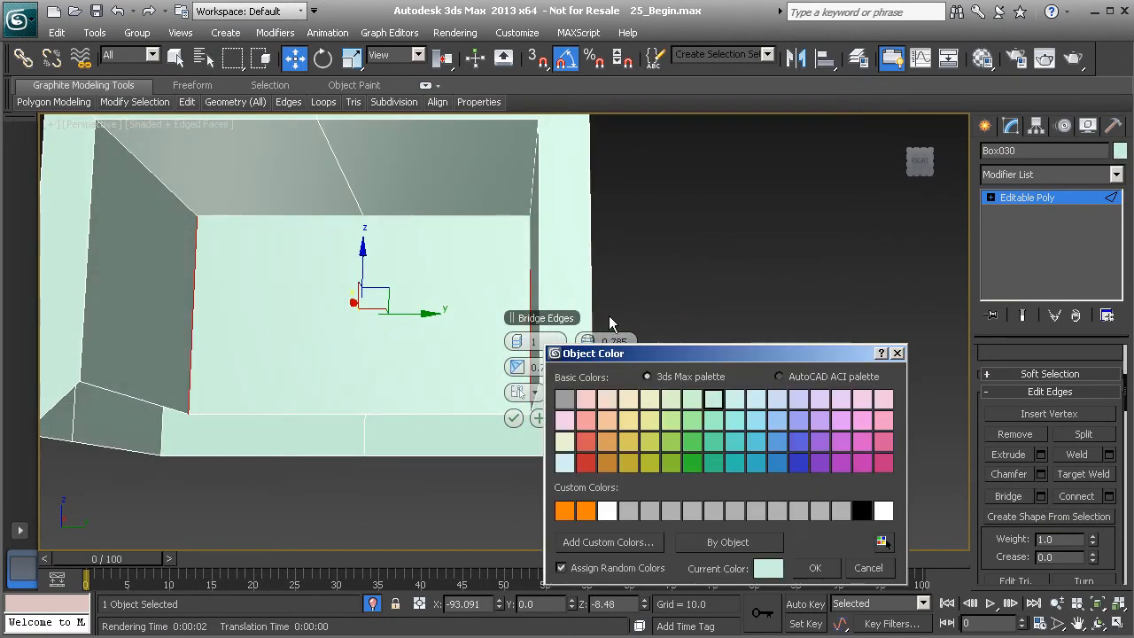
left_click(799, 460)
left_click(827, 571)
scroll(385, 341, "down", 3)
middle_click_drag(385, 341, 258, 357, "alt")
middle_click_drag(515, 323, 464, 329, "alt")
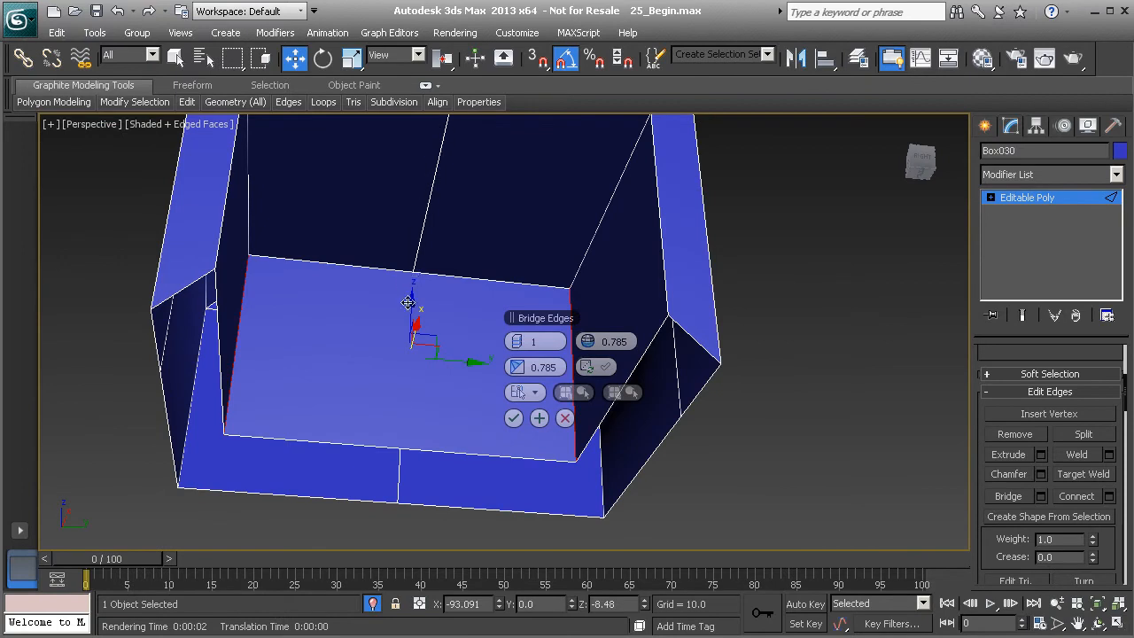
Set the bridge between the two inner side walls to 2 segments and accept it
middle_click_drag(407, 437, 405, 468, "alt")
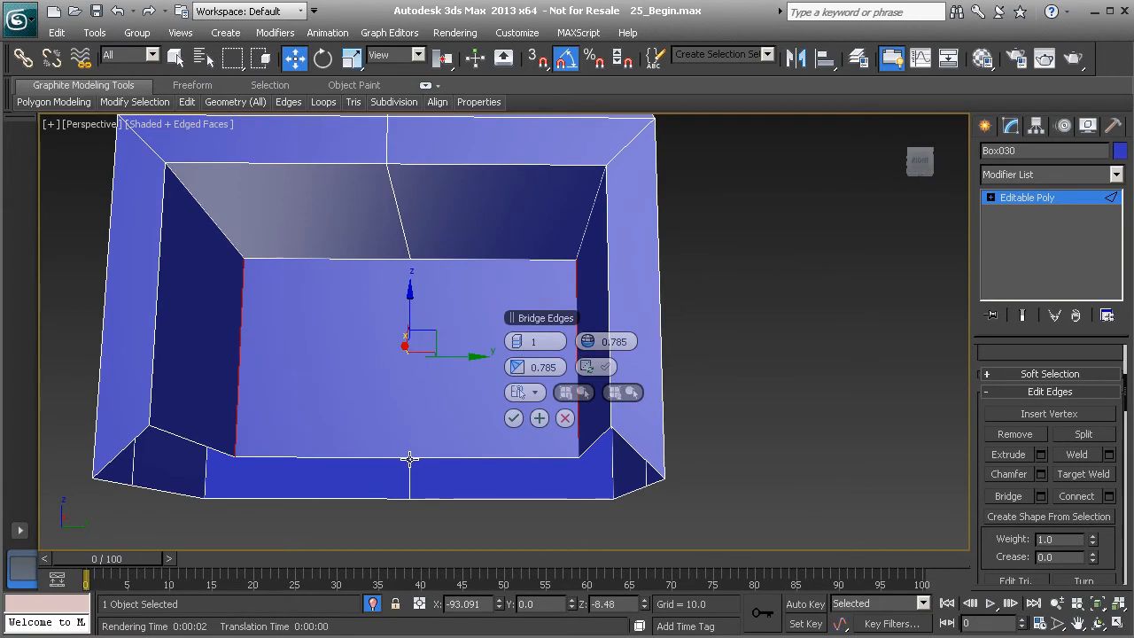
left_click(533, 342)
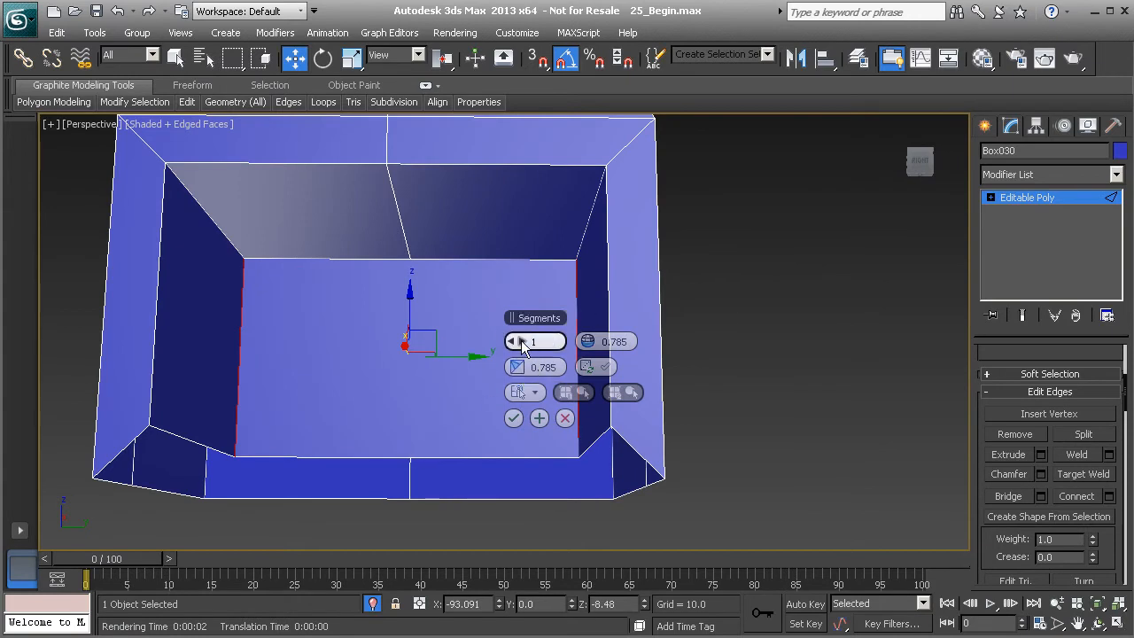
type("2")
key("Return")
middle_click_drag(405, 331, 397, 263, "alt")
middle_click_drag(418, 434, 420, 341, "alt")
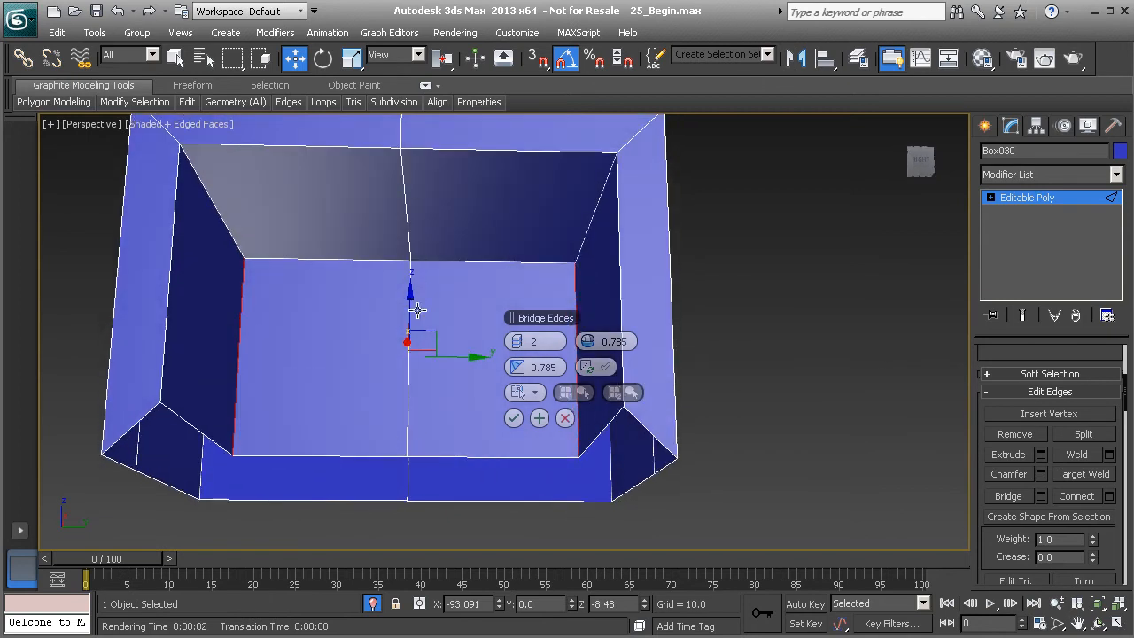
left_click(514, 418)
middle_click_drag(398, 380, 419, 375, "alt")
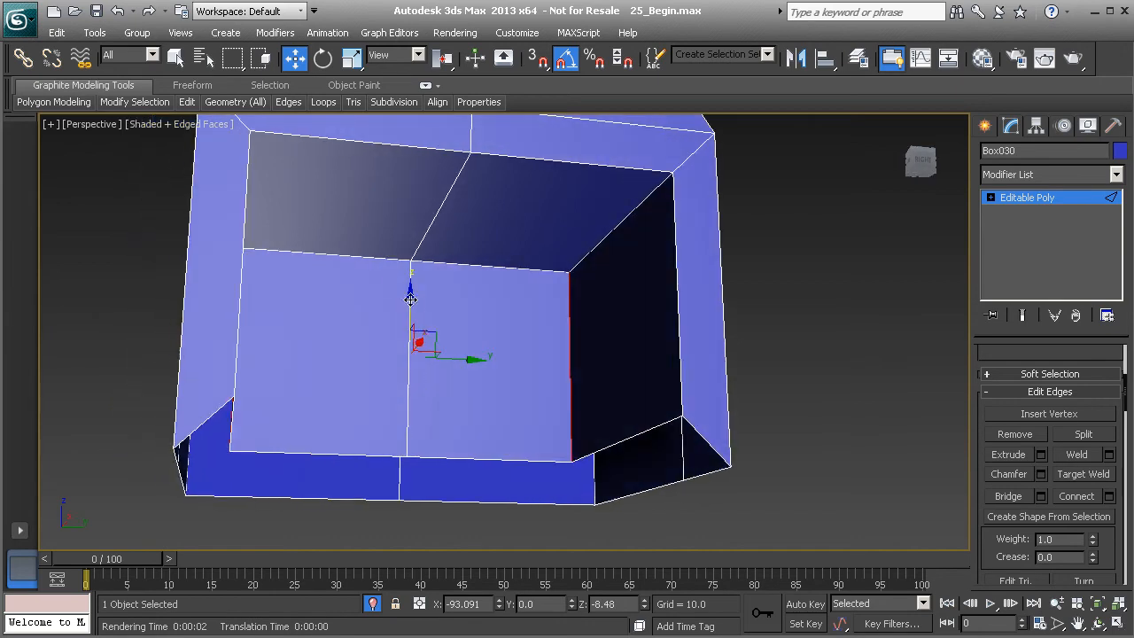
Check the vertices at the top middle of the bridged wall and at the block's lower corner by selecting them
key("1")
left_click(412, 262)
middle_click_drag(412, 282, 421, 282, "alt")
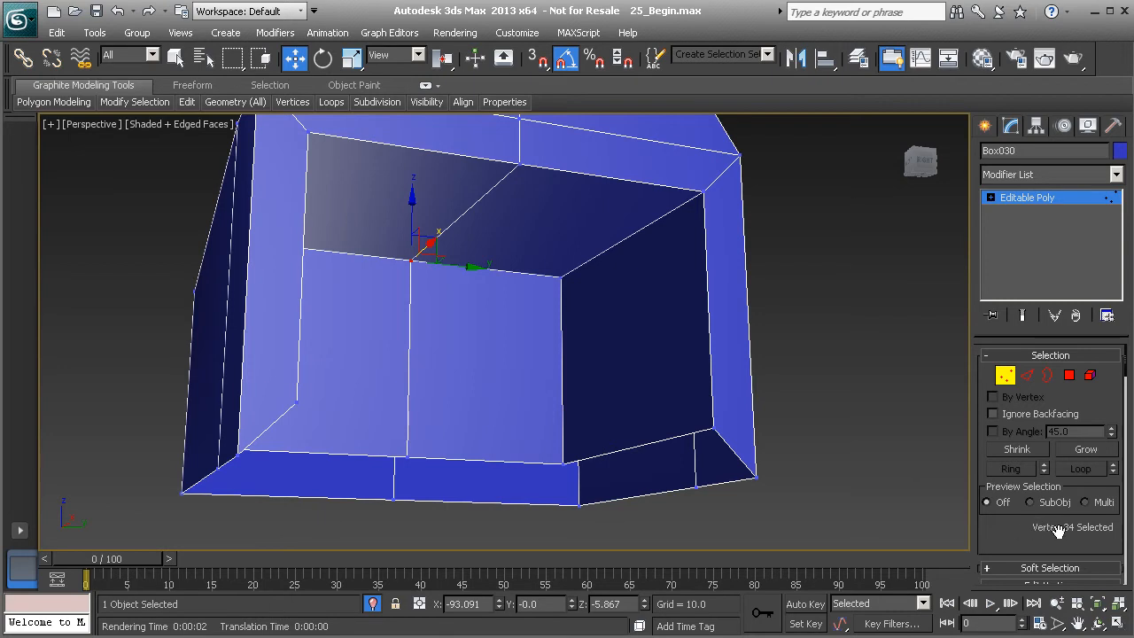
left_click_drag(601, 379, 731, 458)
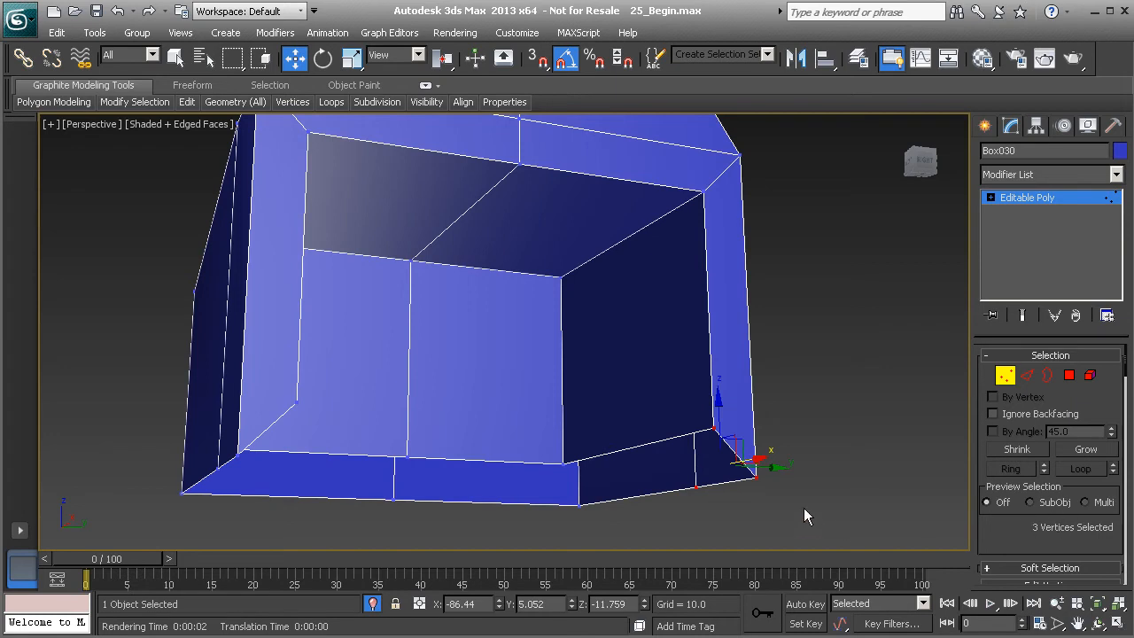
left_click(761, 491)
middle_click_drag(540, 414, 443, 387, "alt")
scroll(456, 408, "down", 4)
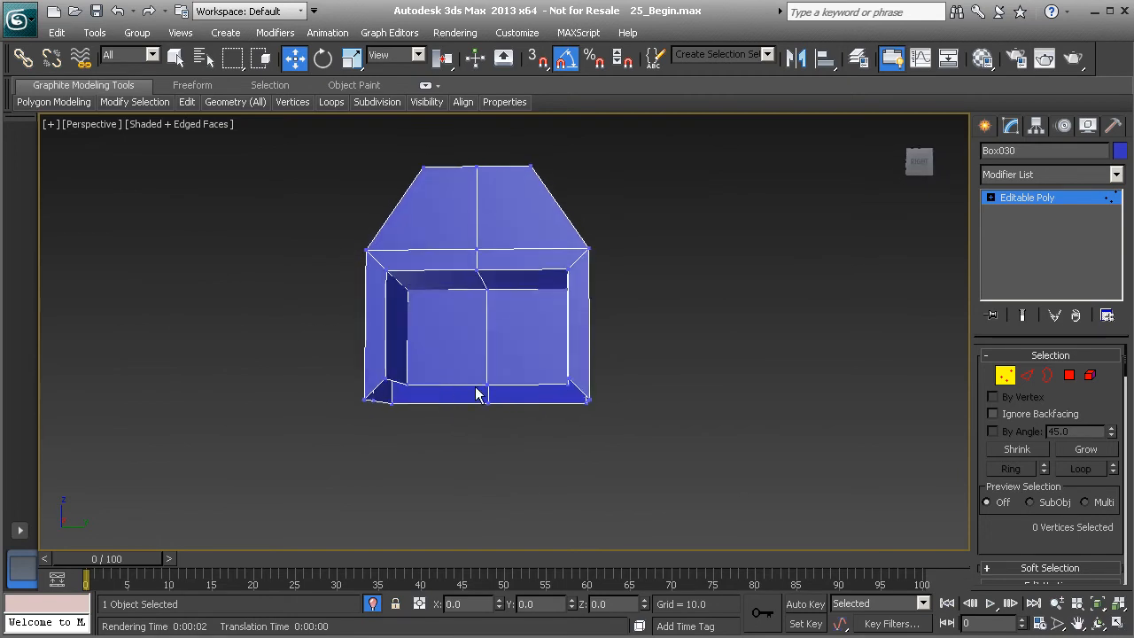
Select the four lower edges of the inner walls and lower them to about Z -12.06
left_click(1028, 381)
left_click(427, 385)
left_click(403, 385, "ctrl")
left_click(499, 387, "ctrl")
mouse_move(521, 398)
middle_mouse_down("alt")
mouse_move(579, 400)
mouse_move(526, 397)
middle_mouse_up("alt")
left_click(582, 386, "ctrl")
scroll(496, 386, "up", 3)
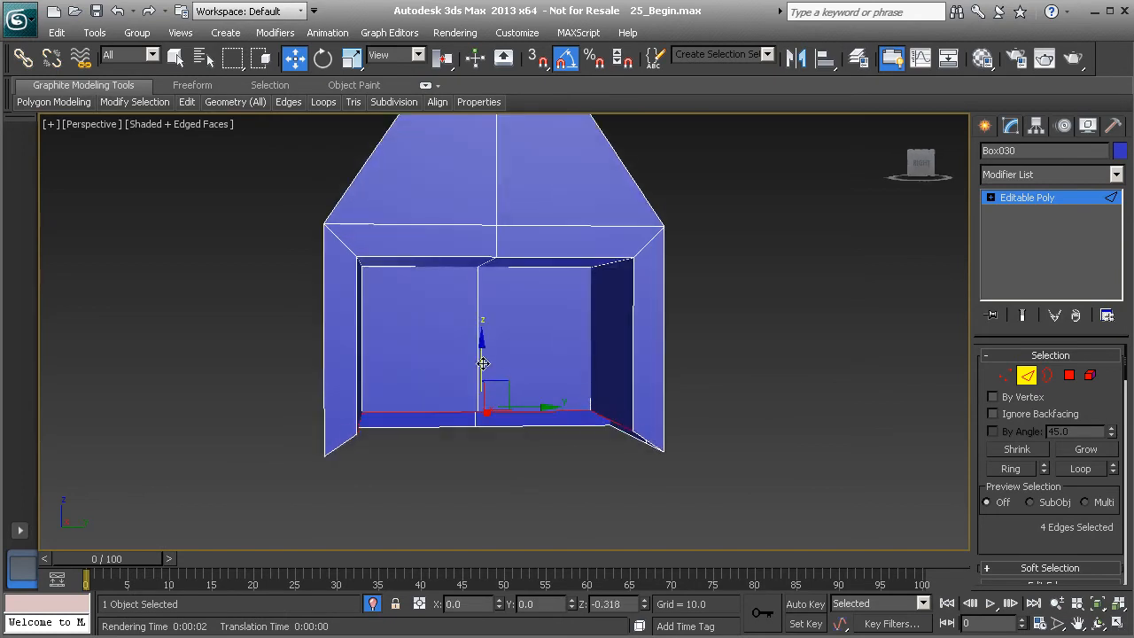
left_click_drag(484, 376, 486, 381)
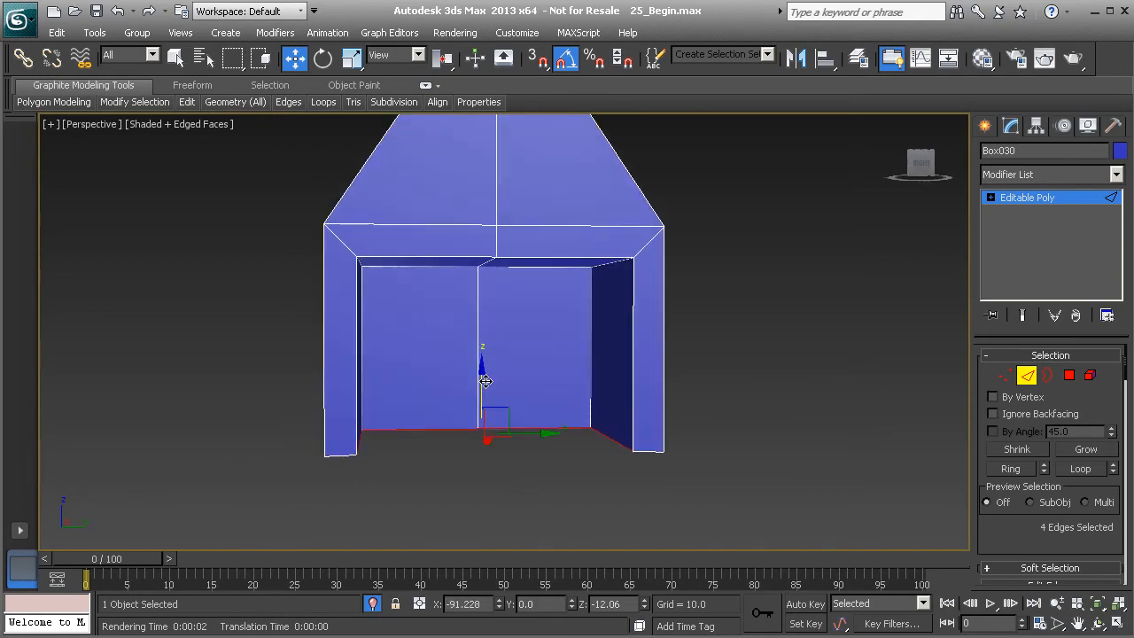
Fine-tune the height of the four lower edges to about Z -12.1 in the wireframe Front view
key("f")
scroll(438, 355, "up", 3)
key("F3")
scroll(506, 319, "up", 4)
left_click_drag(399, 306, 403, 306)
Return to the shaded Perspective view and end the isolation to bring back the surrounding spaceship
key("p")
key("F3")
mouse_move(565, 312)
middle_mouse_down("alt")
mouse_move(585, 284)
mouse_move(476, 318)
mouse_move(513, 313)
mouse_move(502, 400)
mouse_move(345, 404)
mouse_move(452, 382)
mouse_move(501, 400)
mouse_move(470, 324)
mouse_move(510, 348)
mouse_move(393, 388)
mouse_move(583, 426)
middle_mouse_up("alt")
key("alt+q")
middle_click_drag(394, 449, 265, 359, "alt")
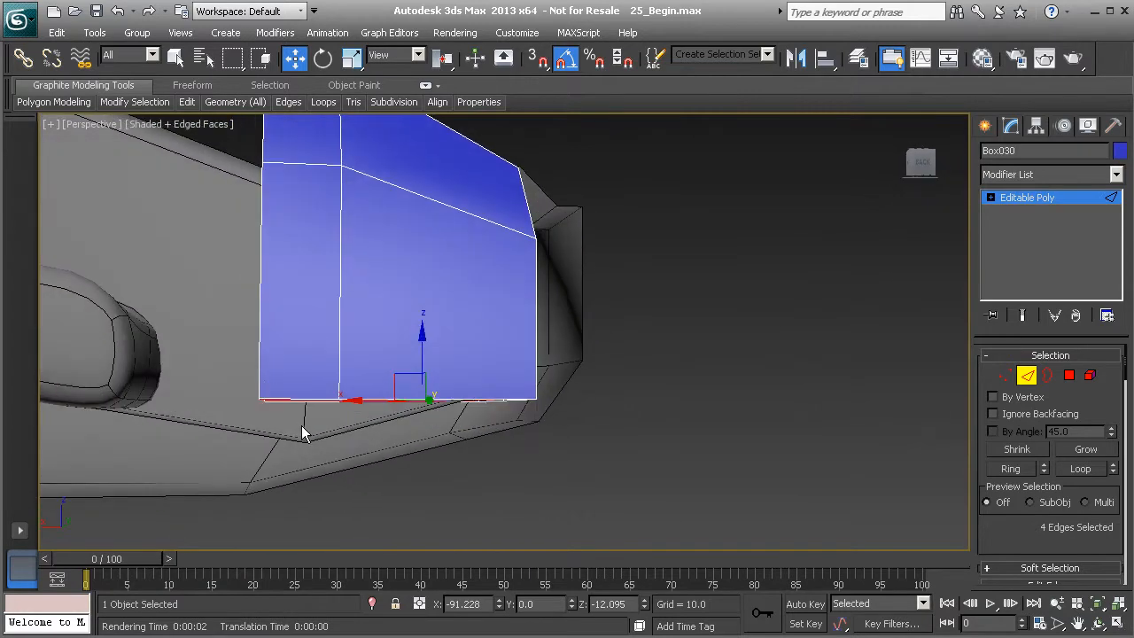
middle_click_drag(299, 422, 374, 417)
middle_click_drag(322, 349, 379, 392, "alt")
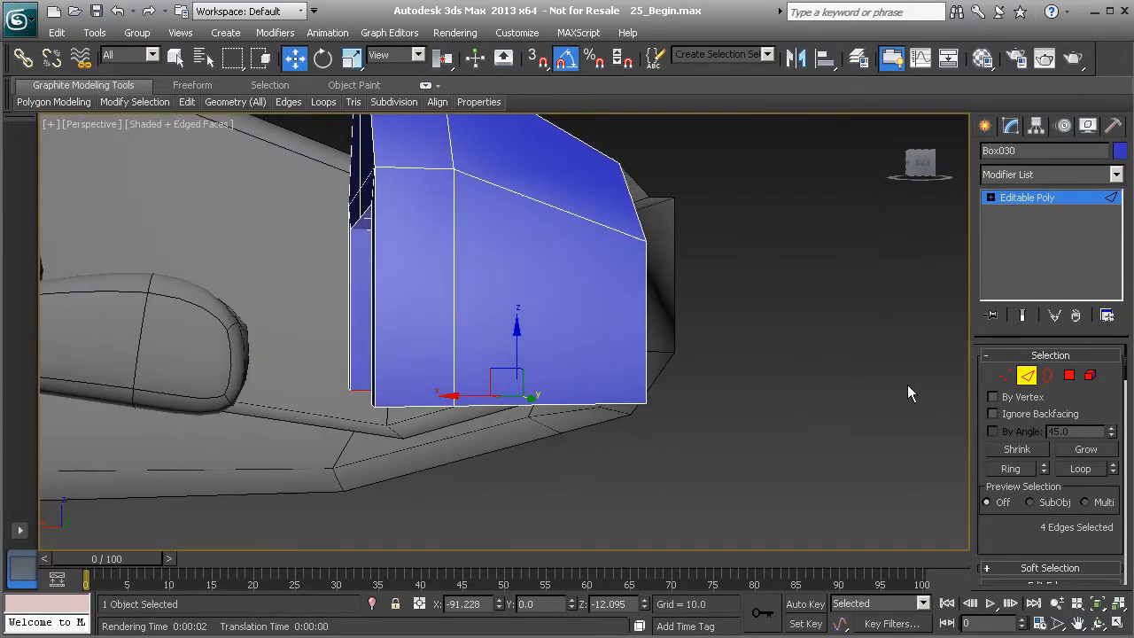
Lower the block's bottom vertices on the seat side so its sides reach down into the sloping hull
left_click(1069, 375)
left_click(1003, 375)
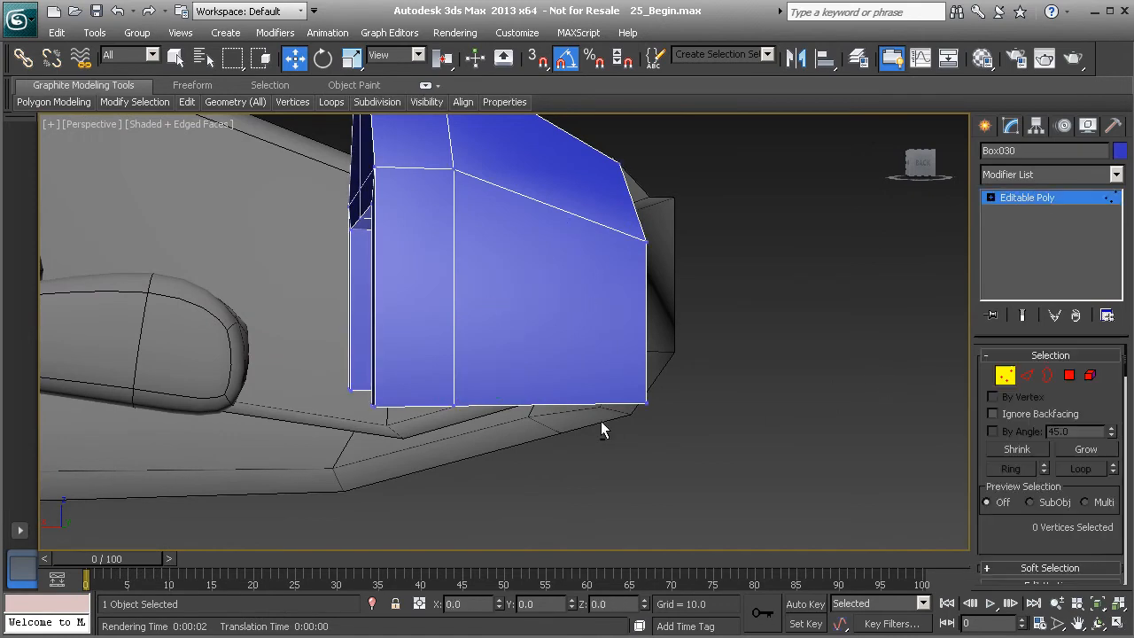
left_click_drag(437, 423, 443, 439)
middle_click_drag(445, 446, 397, 412, "alt")
mouse_move(384, 350)
left_mouse_down()
mouse_move(384, 369)
mouse_move(384, 348)
left_mouse_up()
key("ctrl+z")
middle_click_drag(390, 353, 425, 354, "alt")
left_click_drag(384, 346, 375, 391)
middle_click_drag(344, 354, 393, 417, "alt")
left_click_drag(381, 410, 381, 415)
middle_click_drag(381, 415, 390, 381, "alt")
Apply a TurboSmooth modifier to the block with 2 iterations and Isoline Display enabled
left_click(1005, 377)
left_click(1117, 174)
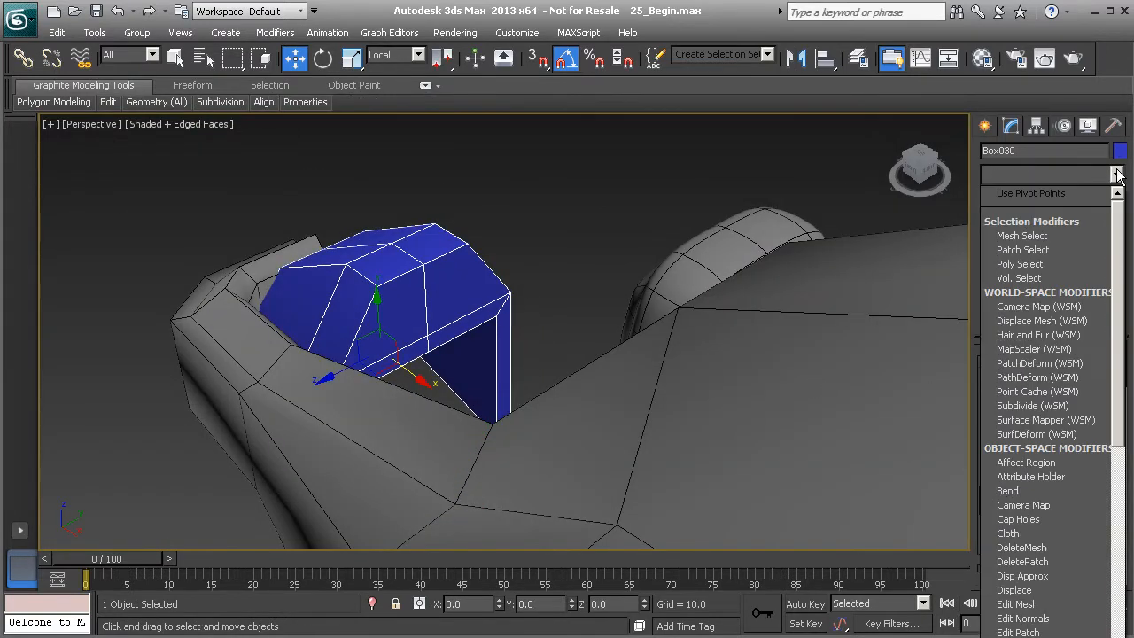
left_click_drag(1119, 393, 1124, 636)
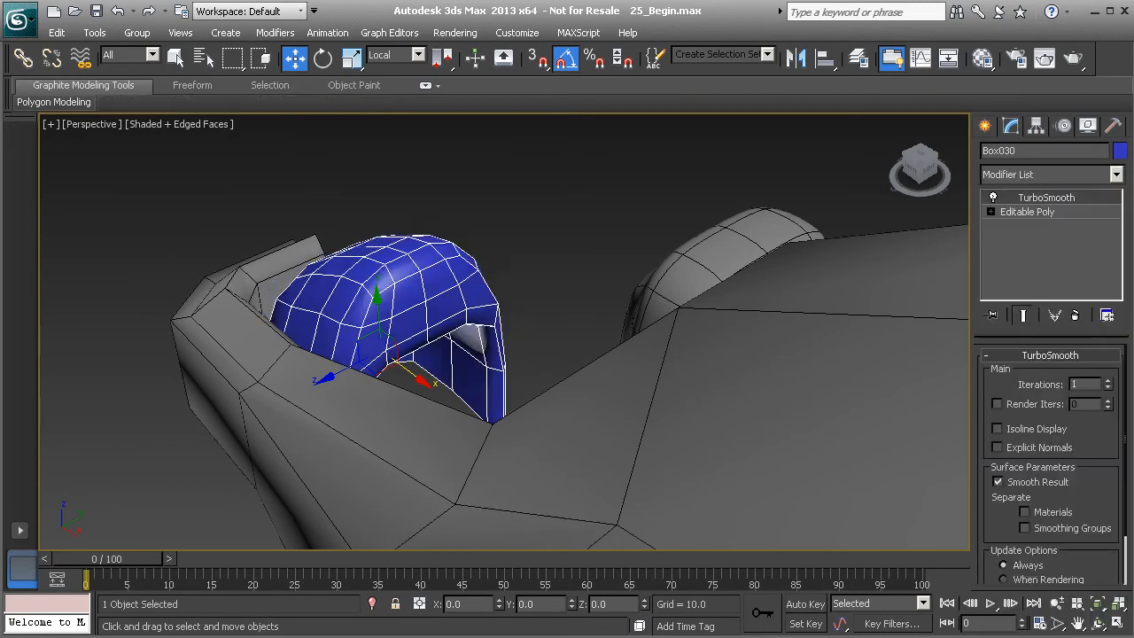
middle_click_drag(640, 441, 503, 345, "alt")
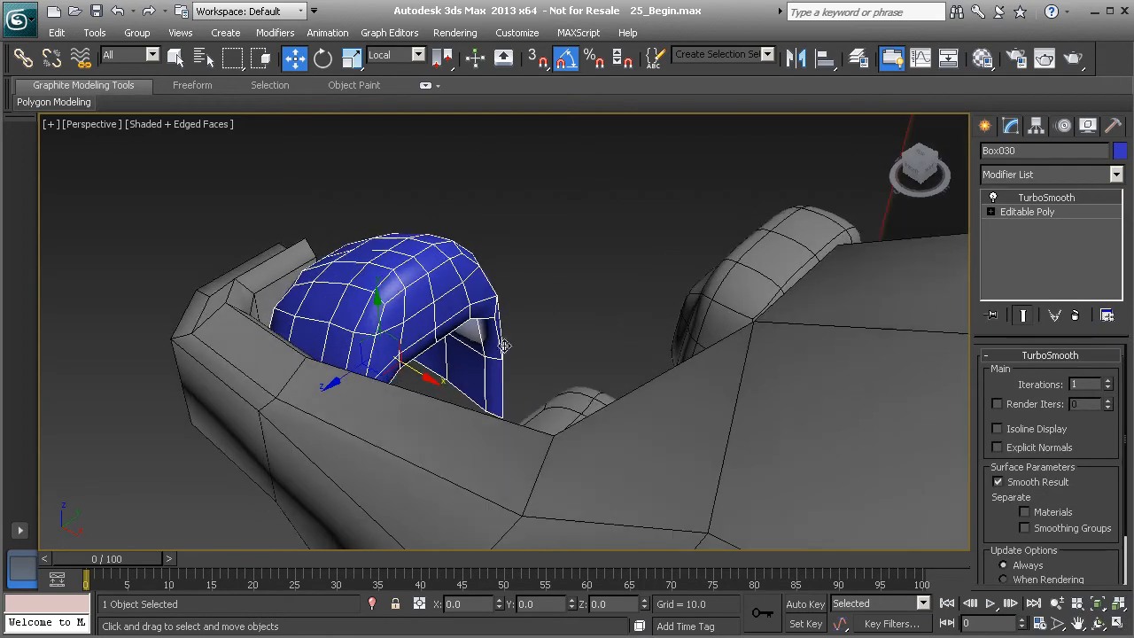
left_click(1108, 381)
left_click(999, 429)
middle_click_drag(678, 370, 838, 303, "alt")
With the end result shown, insert Swift Loop edge loops near the block's outer edges to tighten its smoothed corners
left_click(1025, 212)
left_click(1023, 314)
left_click(1026, 375)
middle_click_drag(502, 367, 385, 352, "alt")
mouse_move(193, 105)
left_click(324, 146)
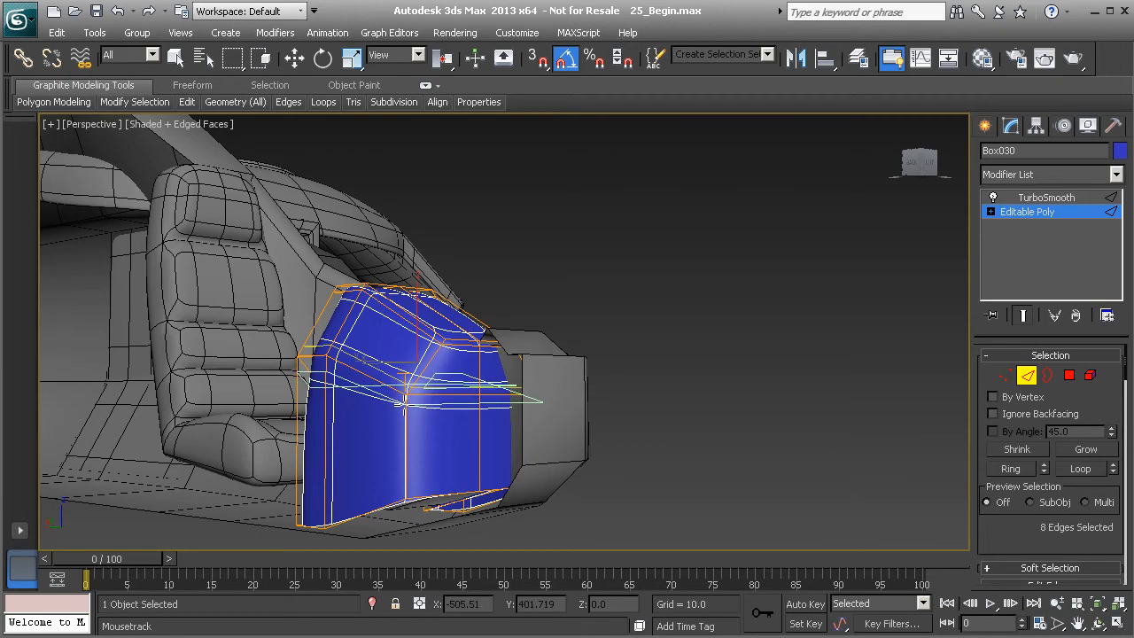
mouse_move(404, 392)
middle_mouse_down("alt")
mouse_move(425, 430)
mouse_move(475, 396)
mouse_move(354, 413)
mouse_move(375, 321)
mouse_move(424, 425)
mouse_move(570, 407)
mouse_move(410, 379)
middle_mouse_up("alt")
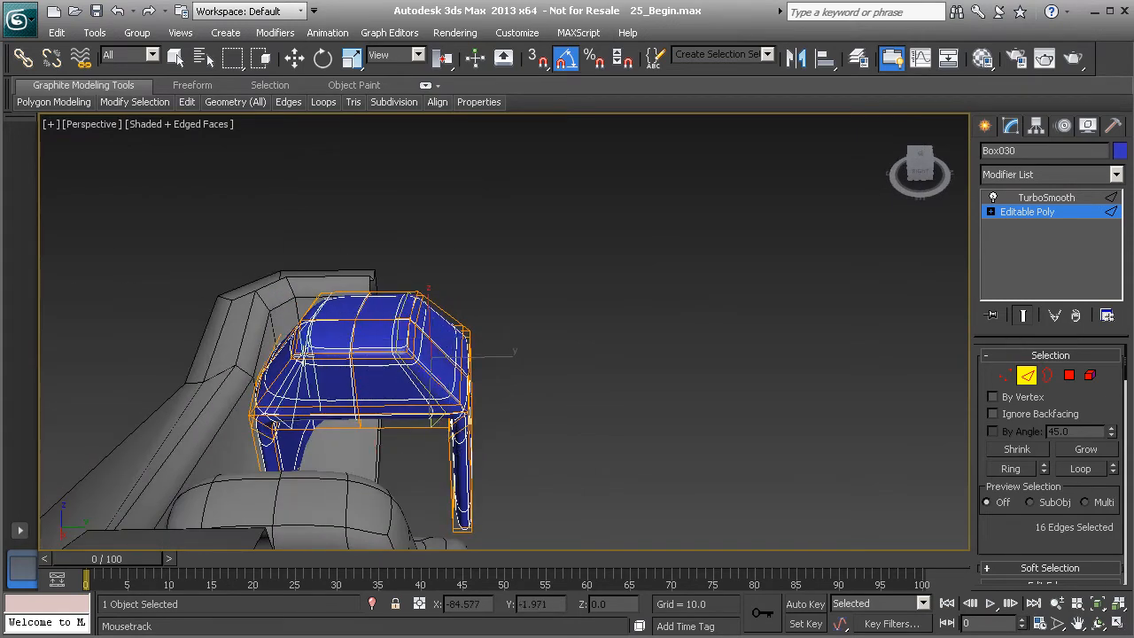
middle_click_drag(304, 354, 500, 378, "alt")
left_click(472, 370)
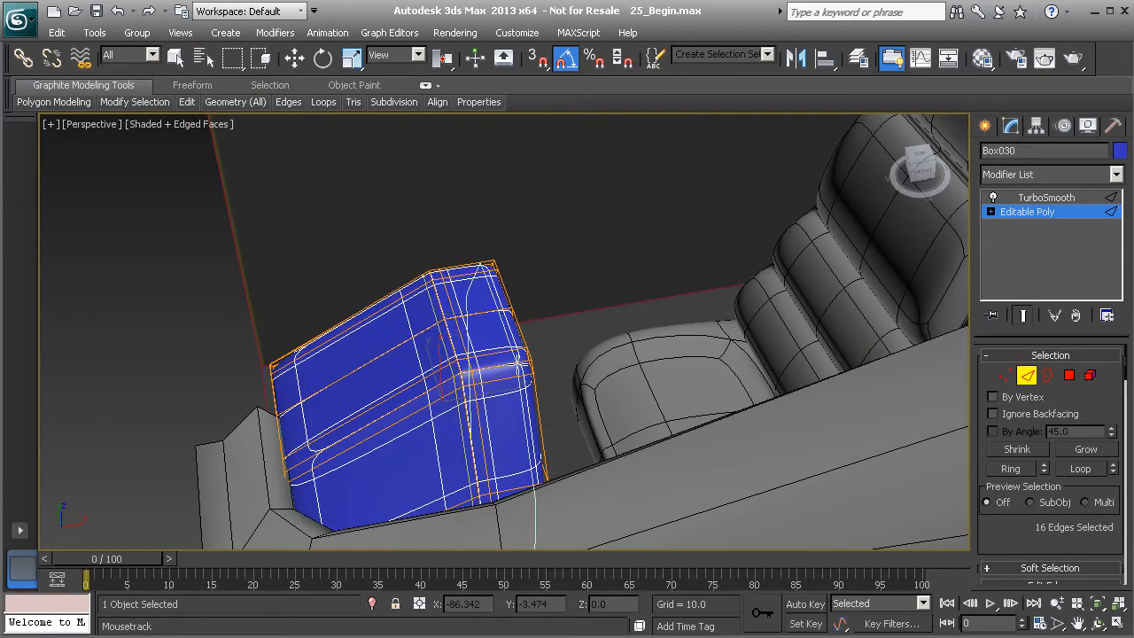
left_click(292, 472)
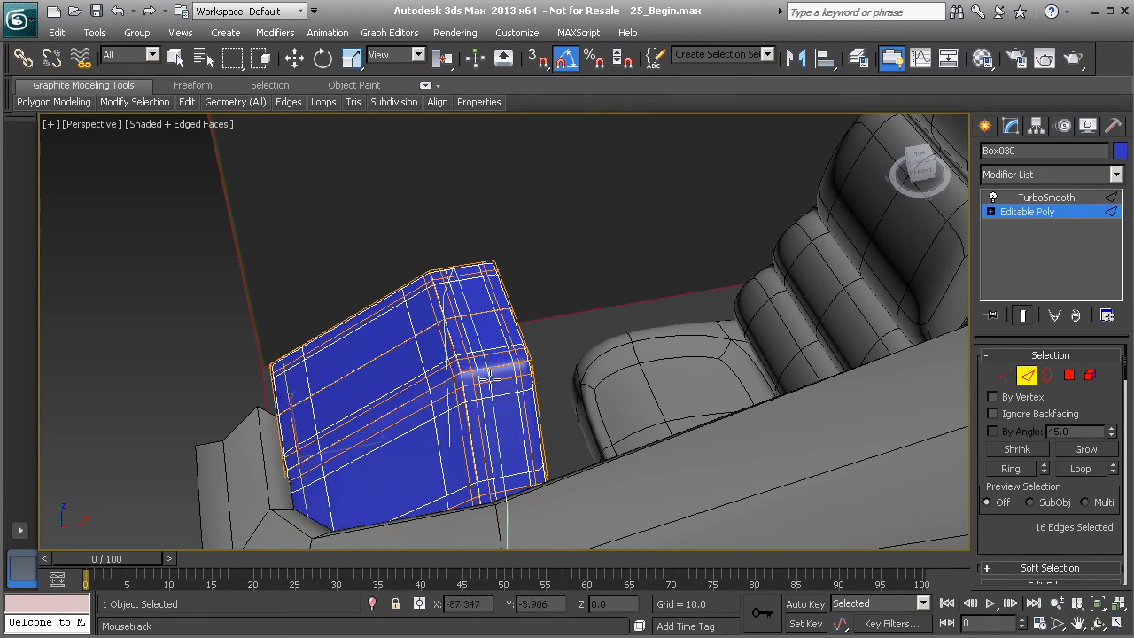
key("w")
left_click(1027, 377)
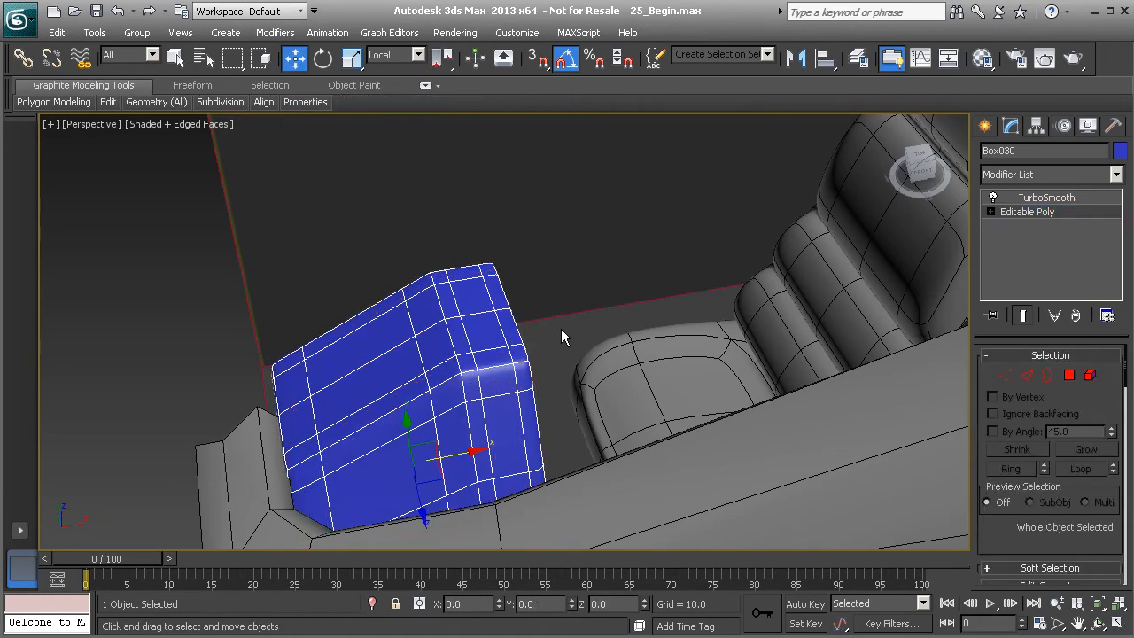
Examine the smoothed block from the seat side and keep it selected
left_click(561, 329)
middle_click_drag(481, 336, 258, 345, "alt")
middle_click_drag(404, 347, 427, 355, "alt")
scroll(431, 354, "up", 3)
left_click(442, 357)
middle_click_drag(404, 390, 423, 370)
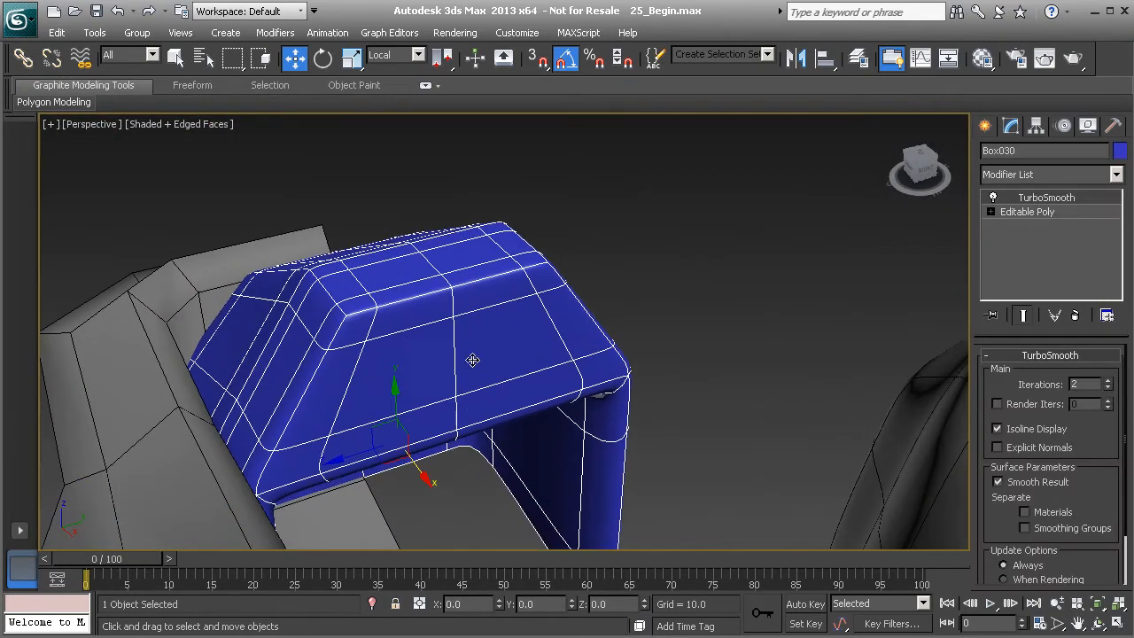
Extrude the two large polygons of the seat-facing slanted panel inward with a height of -1
left_click(1050, 212)
left_click(1069, 376)
left_click(421, 378)
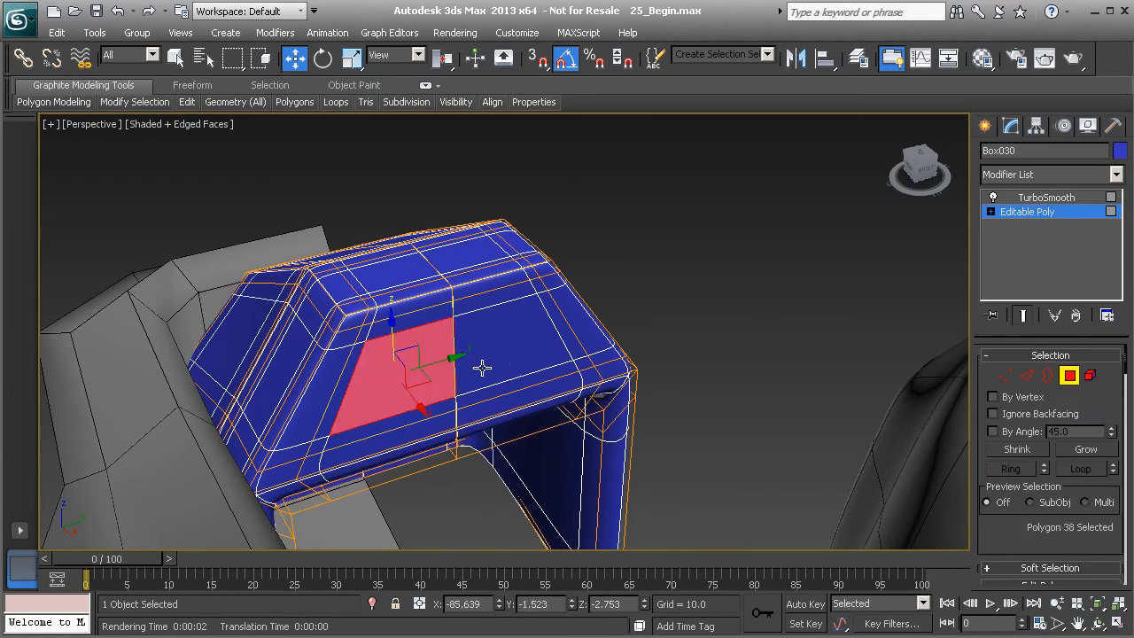
left_click(499, 360, "ctrl")
left_click(327, 390, "ctrl")
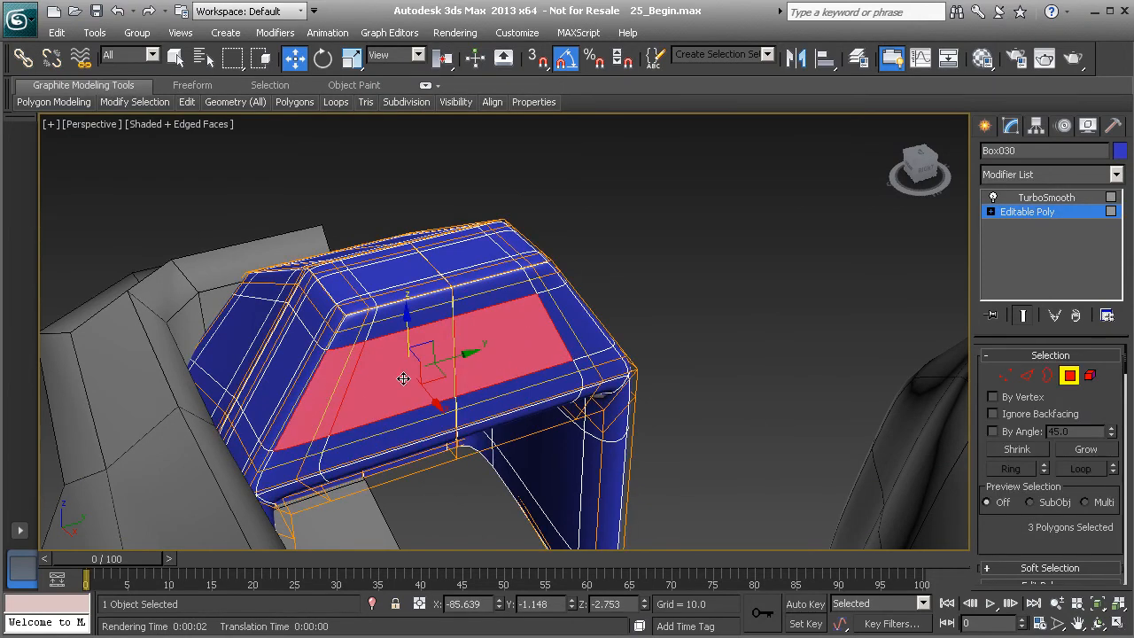
left_click(334, 381, "alt")
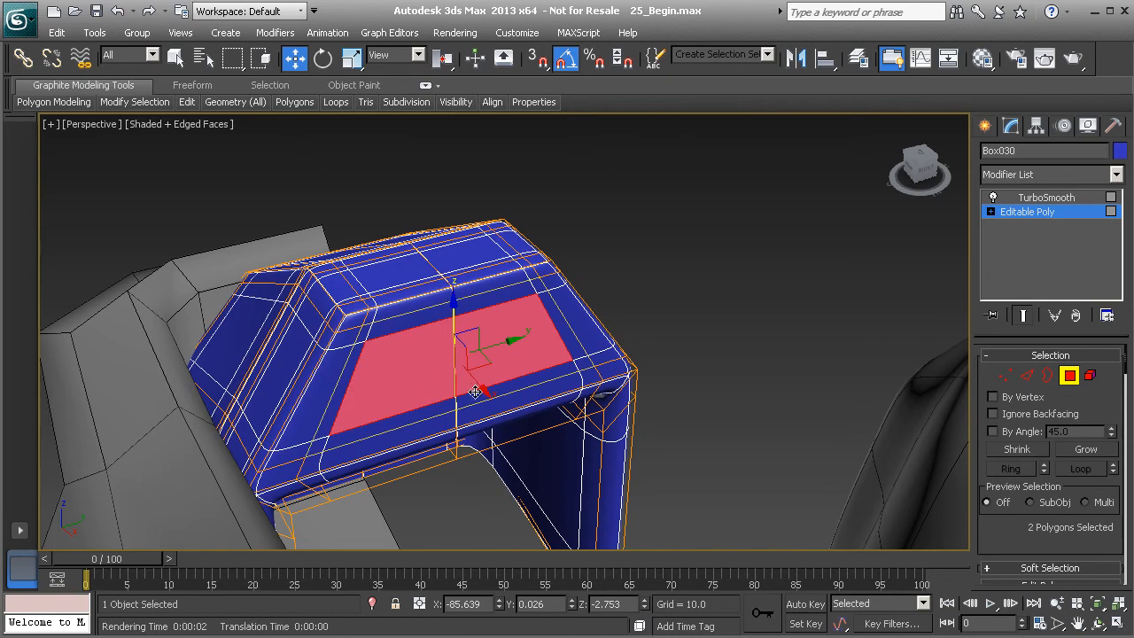
middle_click_drag(444, 391, 932, 505, "alt")
scroll(1026, 526, "down", 4)
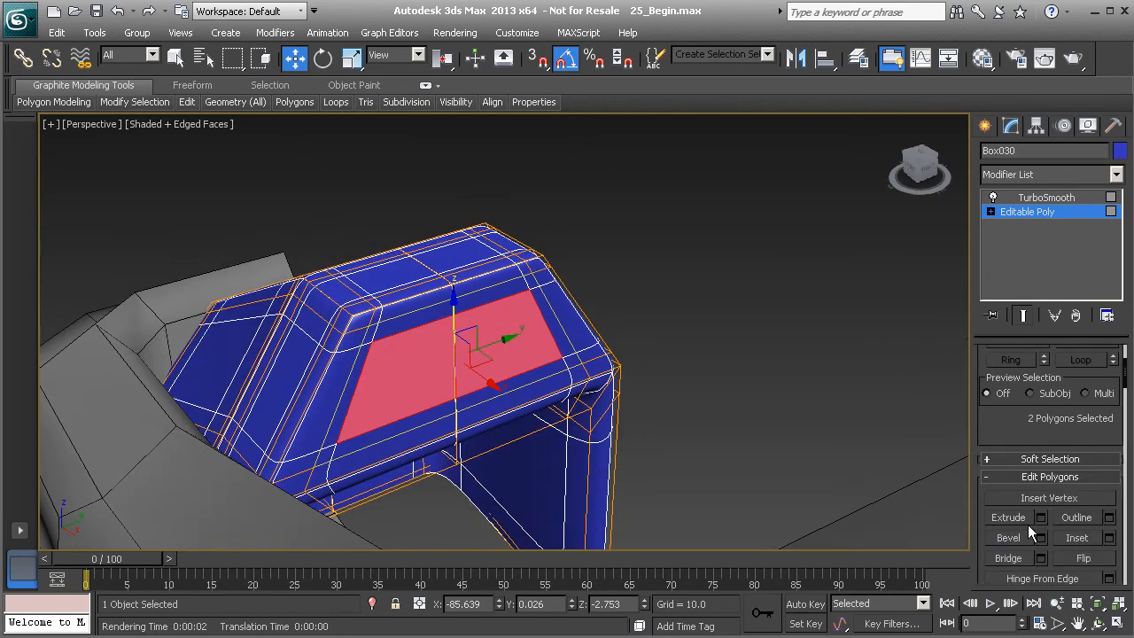
left_click(1041, 518)
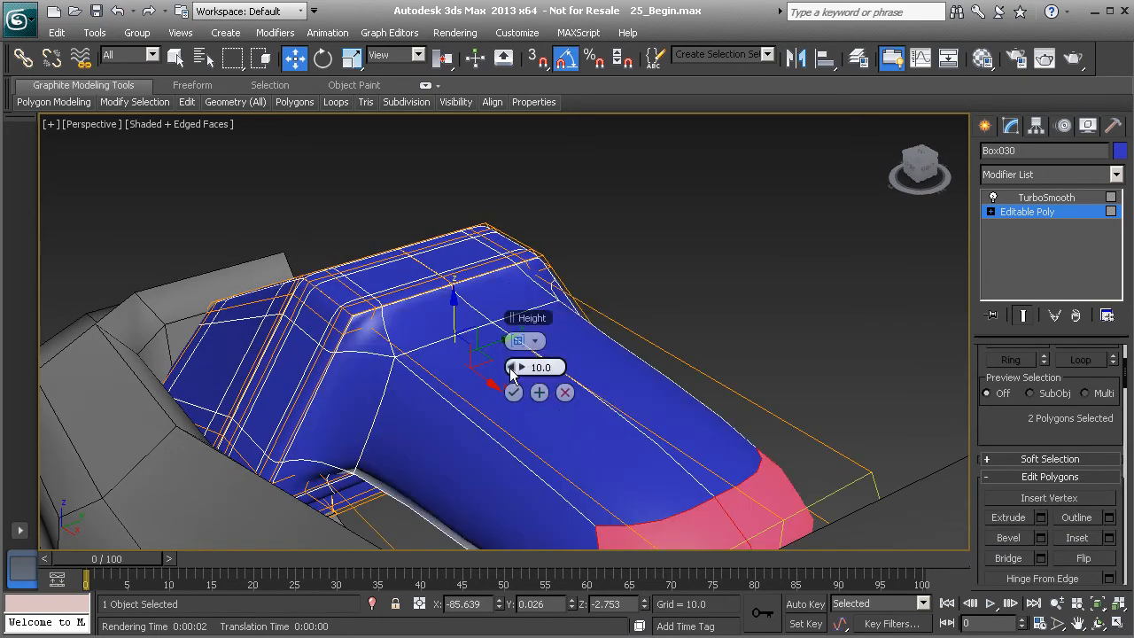
left_click_drag(509, 370, 445, 354)
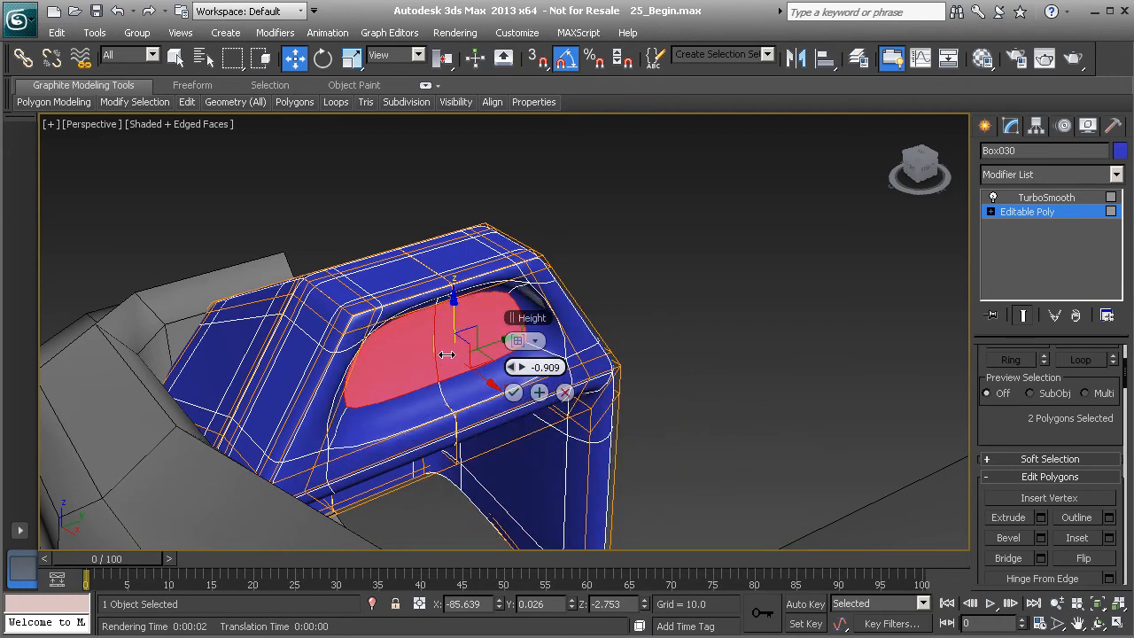
type("-1")
key("Return")
left_click(513, 391)
Insert Swift Loop edge loops close to all four sides of the recessed panel to sharpen its corners
middle_click_drag(520, 399, 415, 330, "alt")
scroll(398, 375, "up", 2)
mouse_move(187, 105)
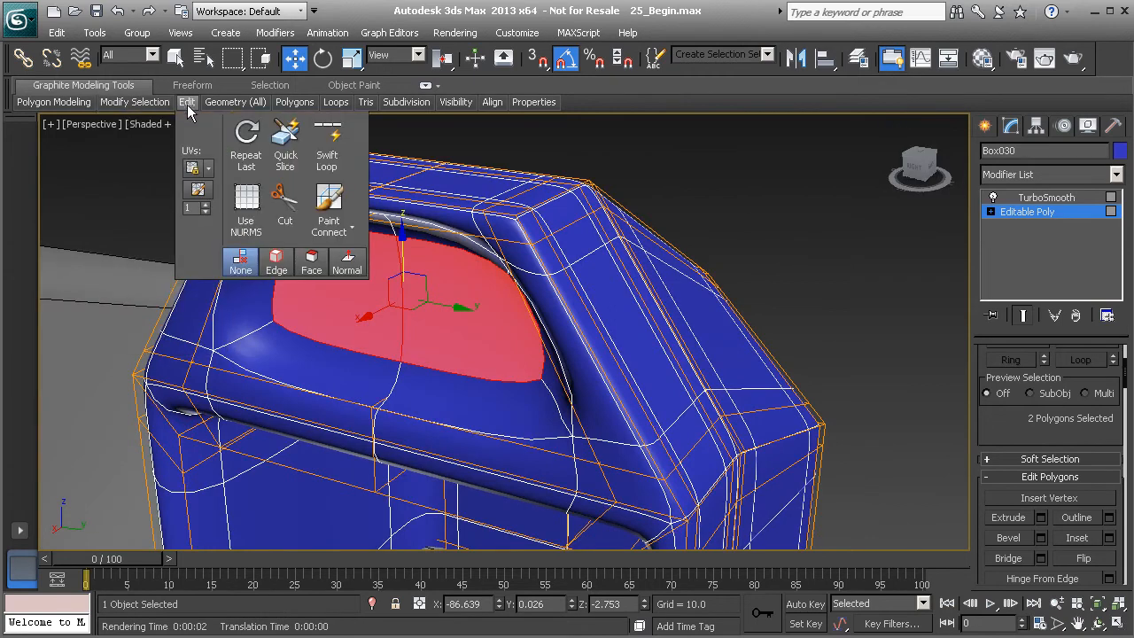
left_click(327, 146)
middle_click_drag(354, 292, 400, 317, "alt")
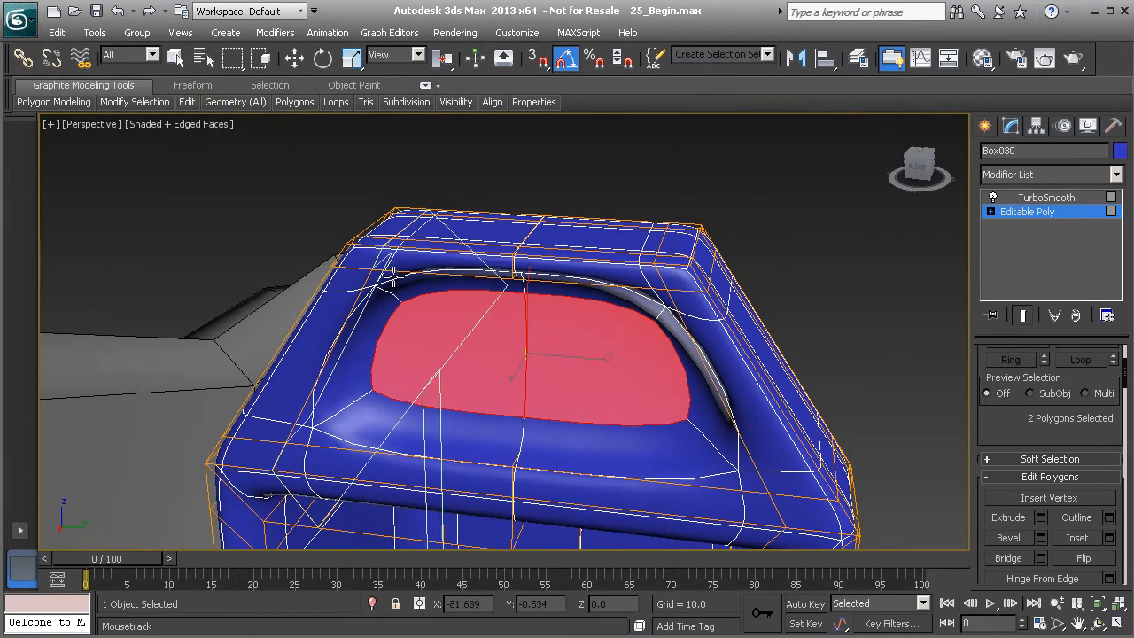
left_click(403, 282)
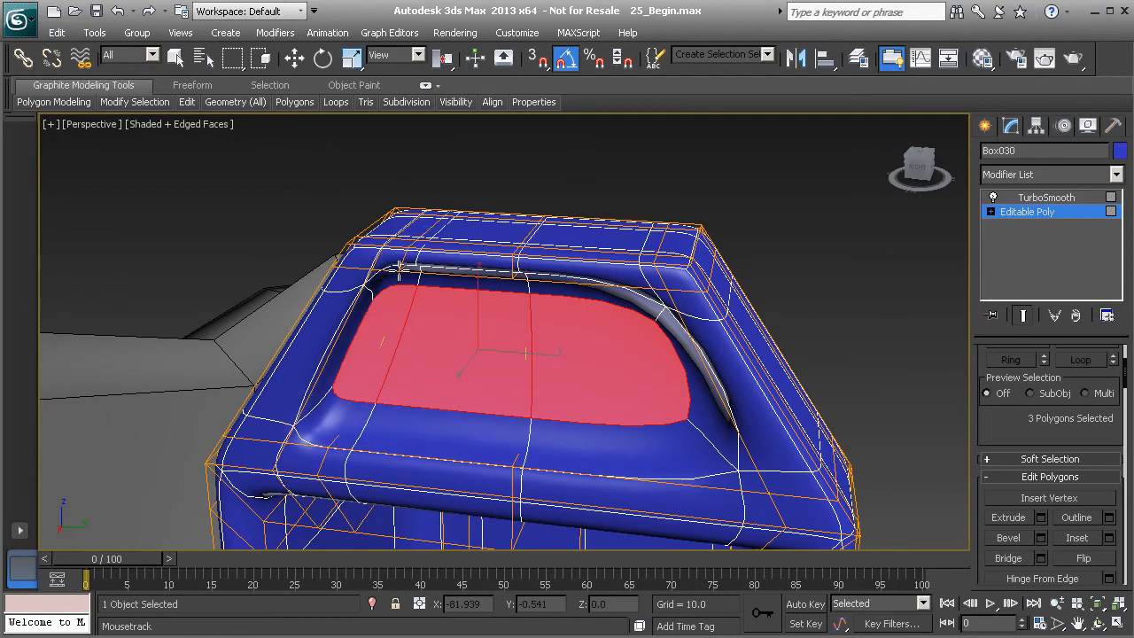
left_click(646, 287)
middle_click_drag(620, 311, 562, 282, "alt")
left_click(623, 332)
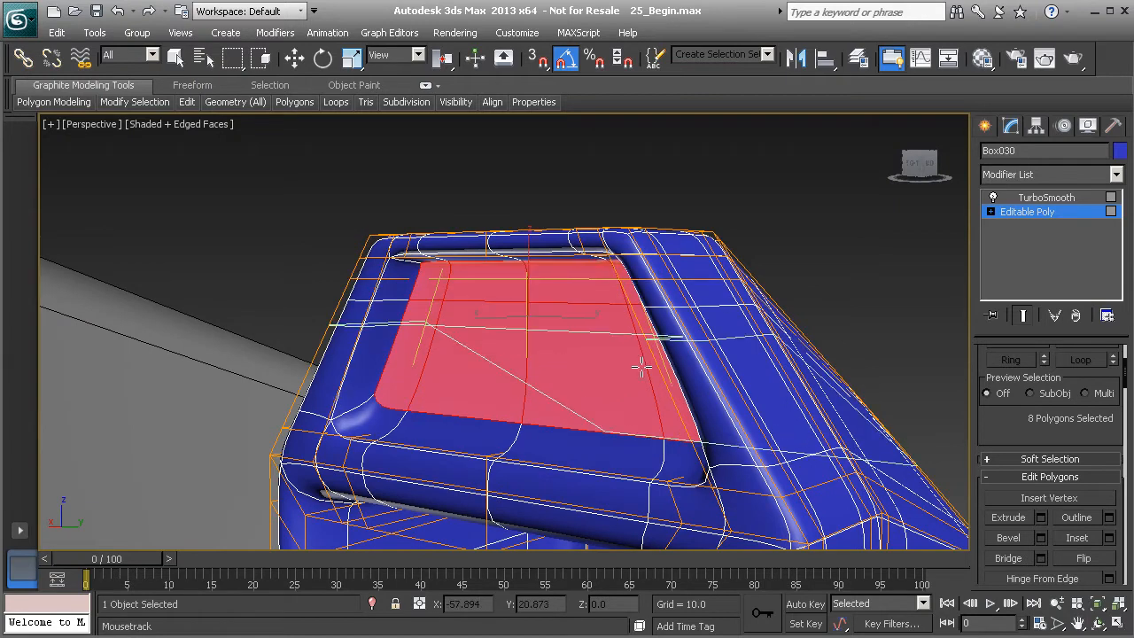
left_click(564, 400)
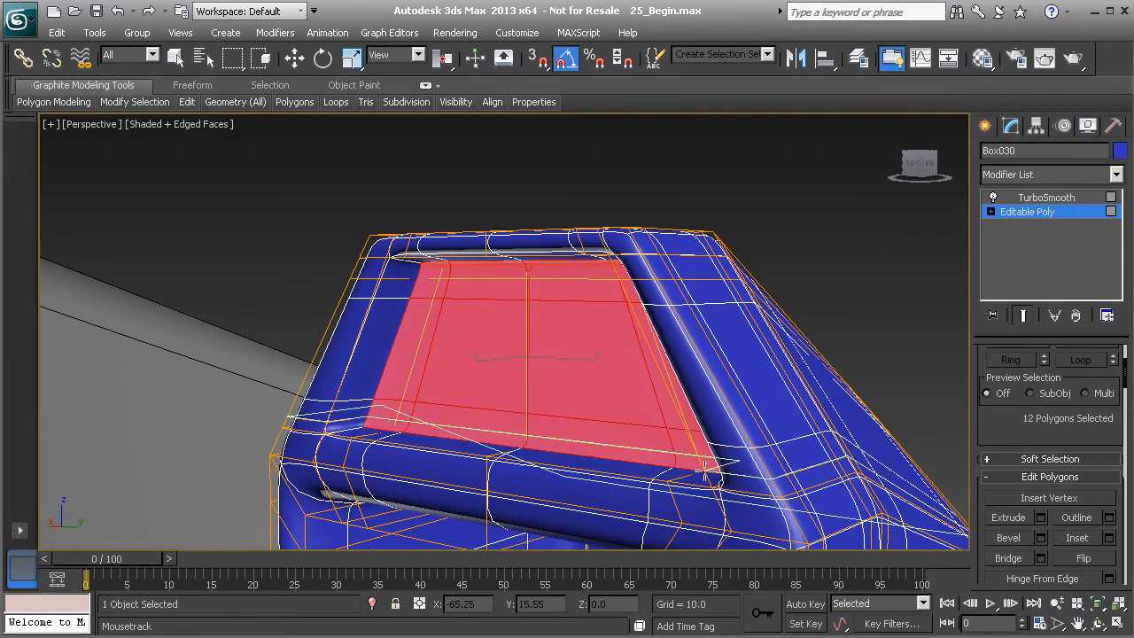
key("w")
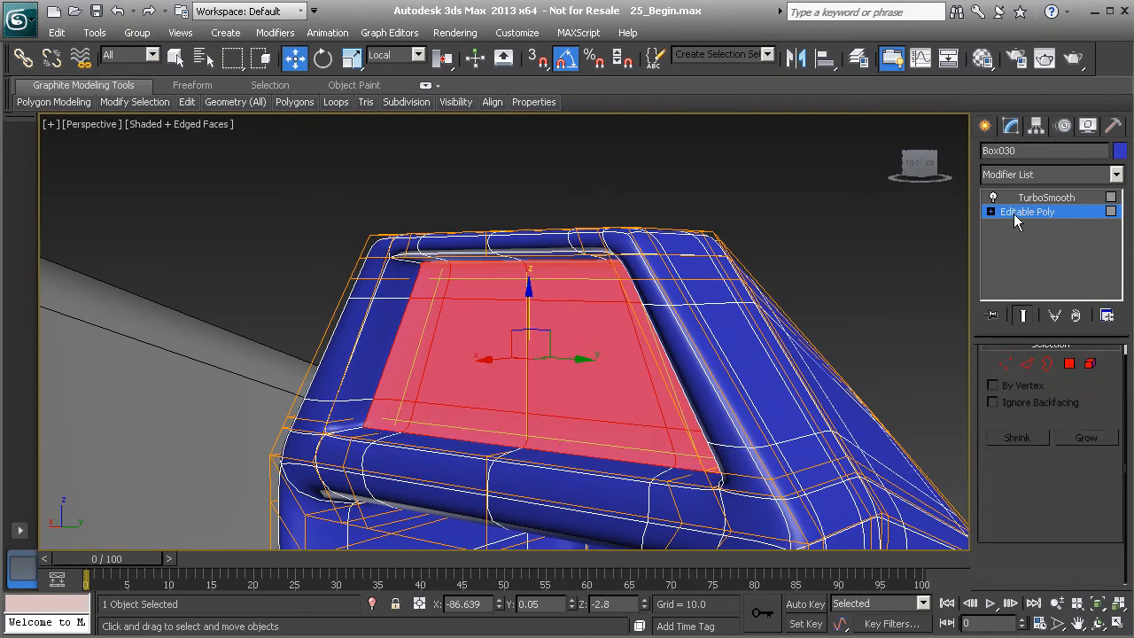
left_click(1015, 213)
Inspect the smoothed dashboard block beside the seat without its selection highlight, and select it again
left_click(590, 233)
middle_click_drag(589, 233, 769, 347, "alt")
middle_click_drag(376, 328, 473, 331, "alt")
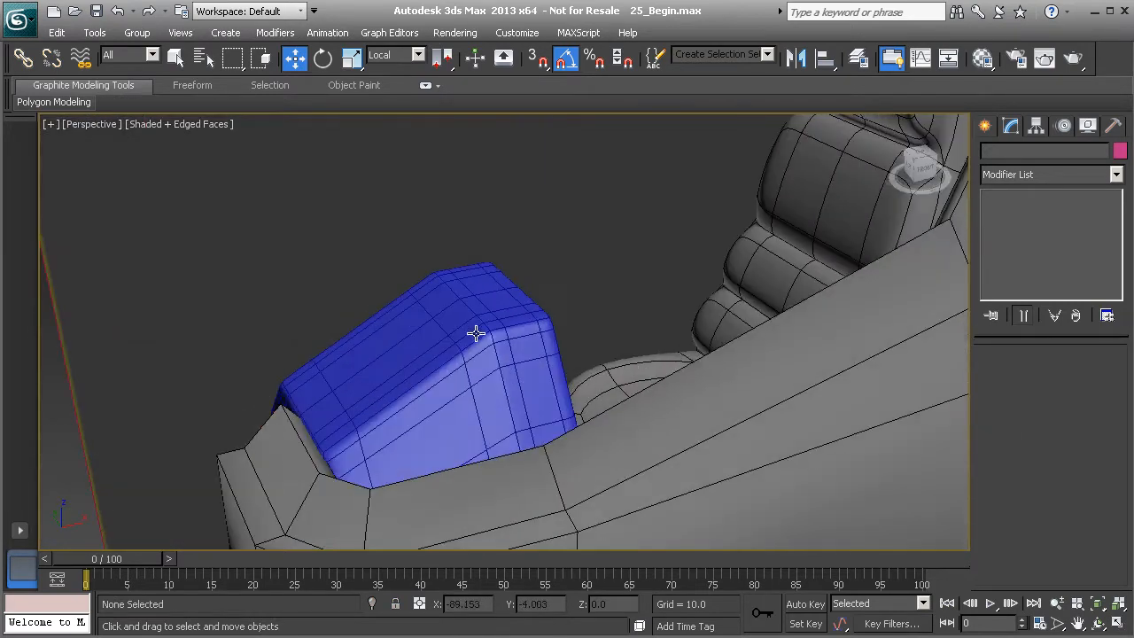
left_click(435, 375)
middle_click_drag(435, 375, 515, 373, "alt")
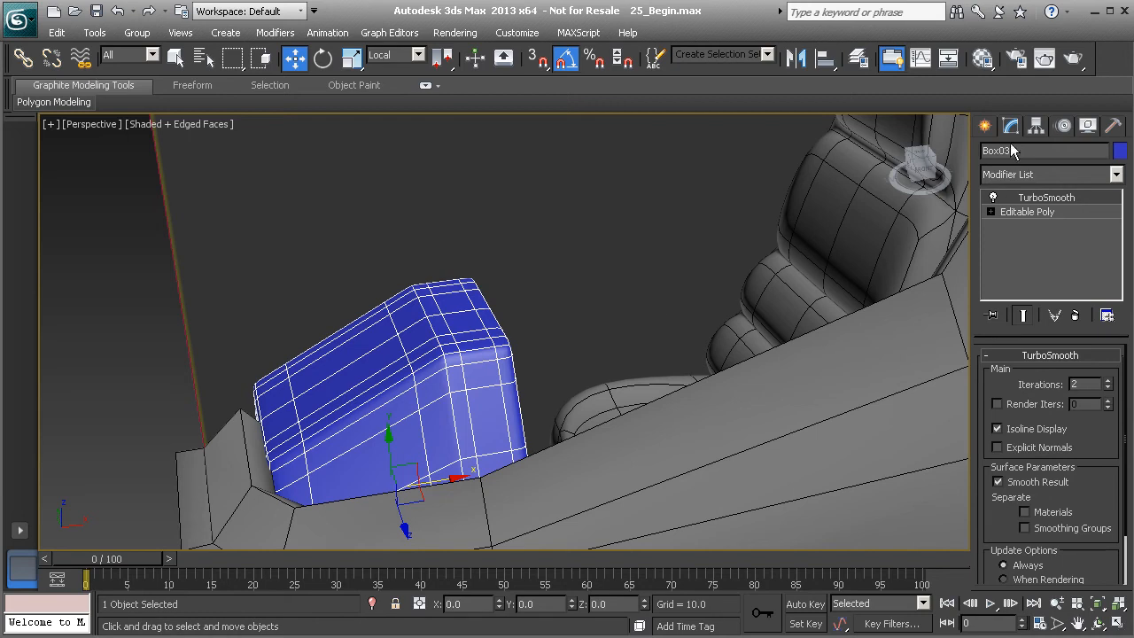
Create a plane in the Front view above the cockpit with a length of 5 and a width of 8
left_click(986, 126)
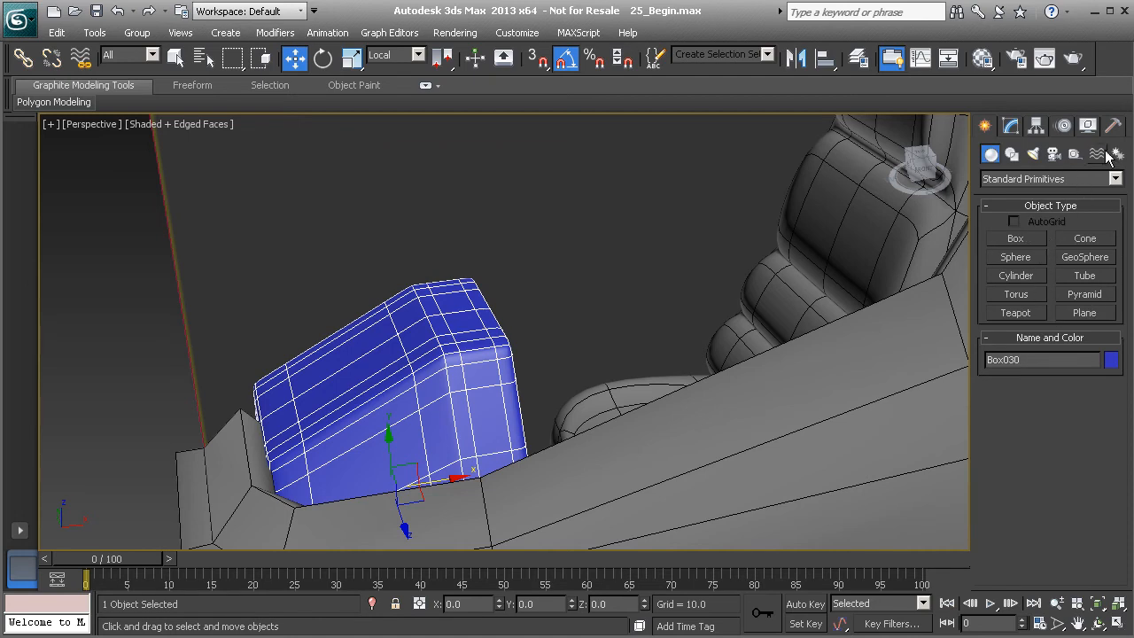
left_click(1078, 311)
scroll(733, 331, "down", 2)
key("f")
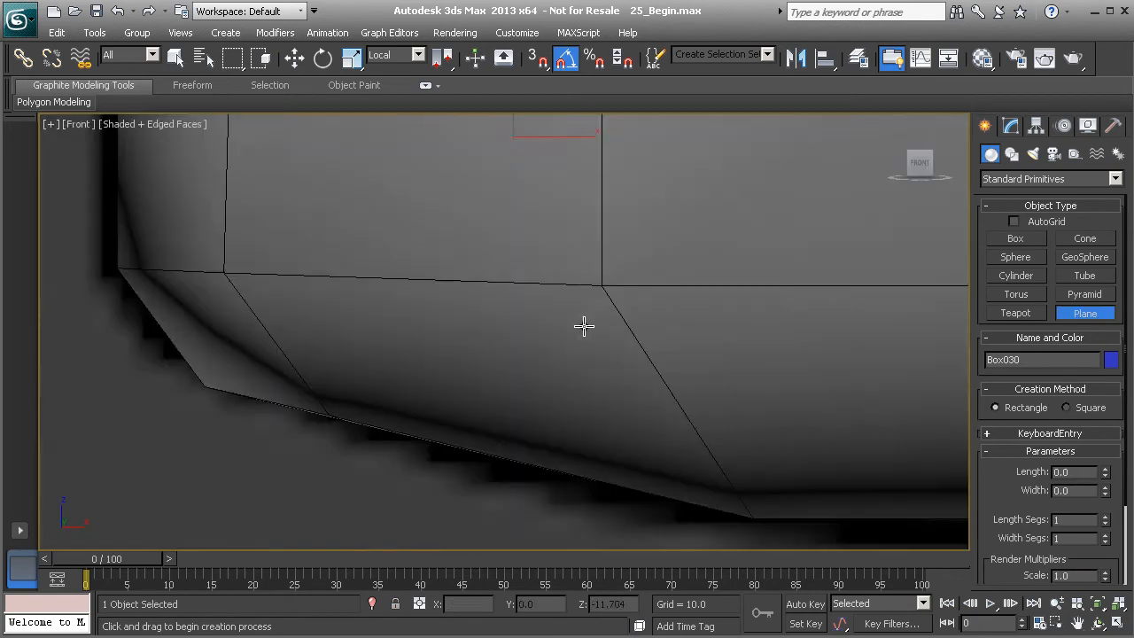
scroll(526, 496, "down", 5)
left_click_drag(459, 239, 605, 333)
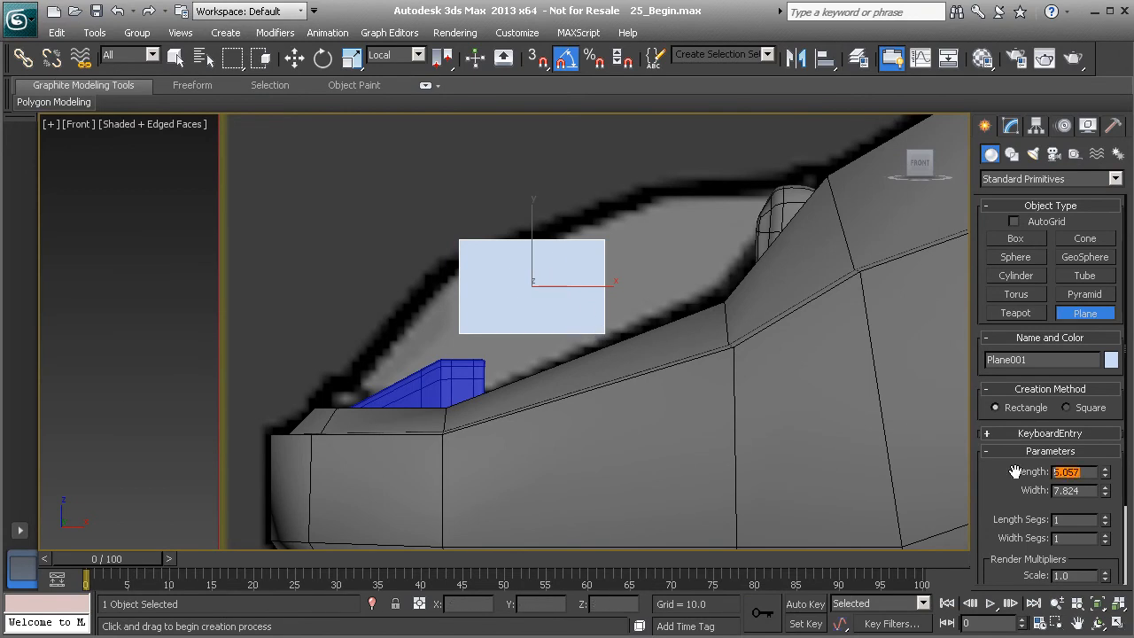
type("5.0")
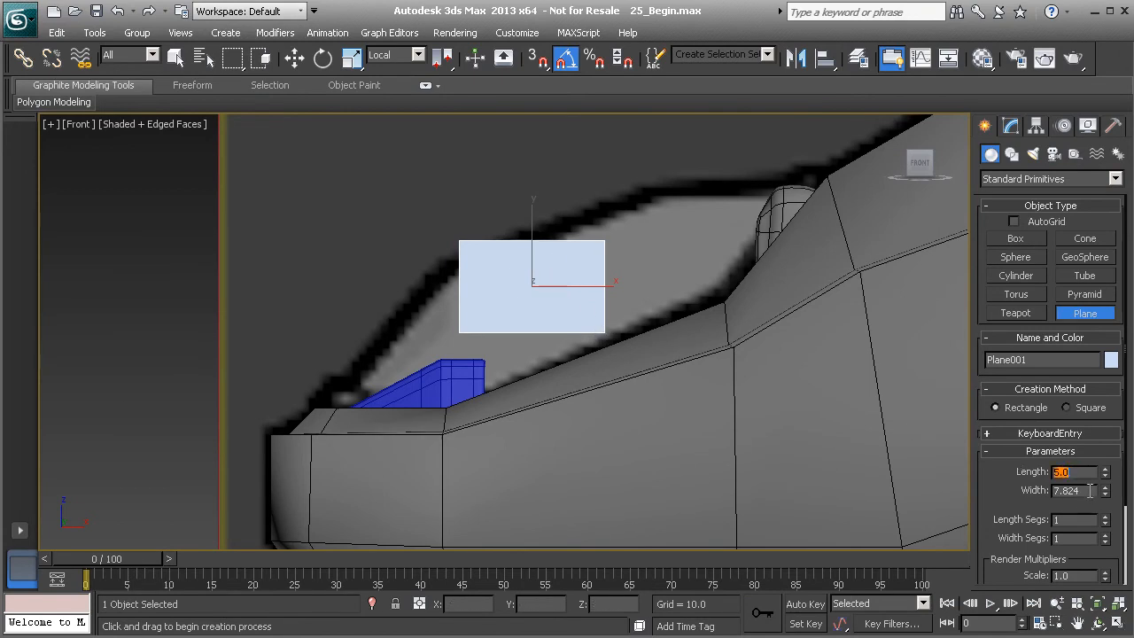
key("Return")
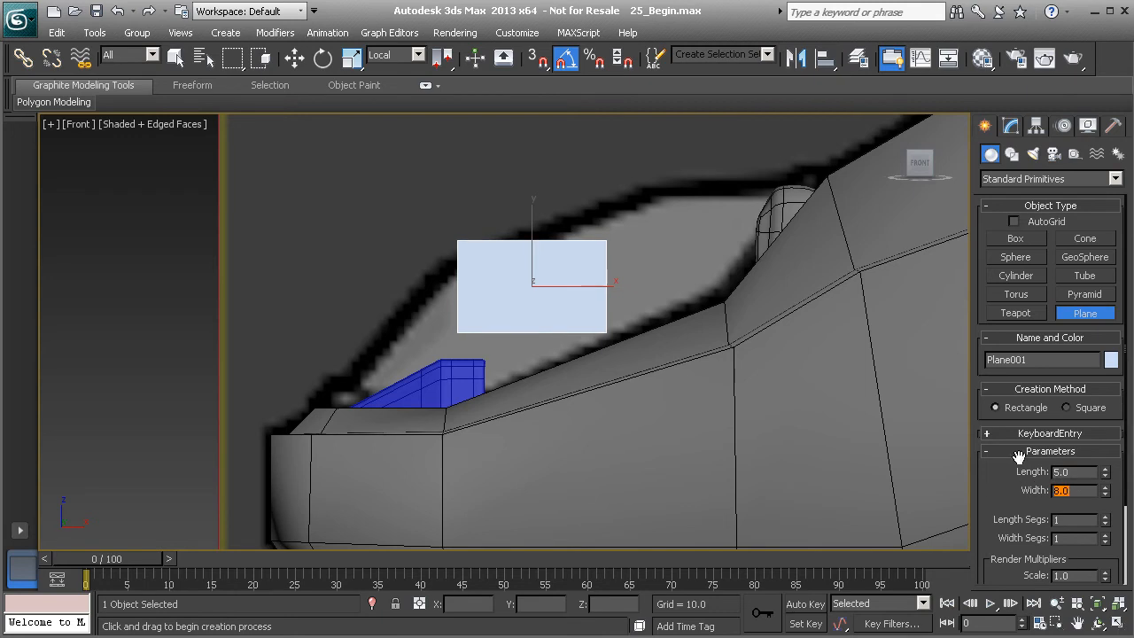
right_click(505, 298)
Rotate the plane about its vertical axis to face the seat, then tilt it slightly toward the dashboard at its upper edge
scroll(531, 315, "down", 2)
key("p")
middle_click_drag(505, 274, 594, 389, "alt")
key("e")
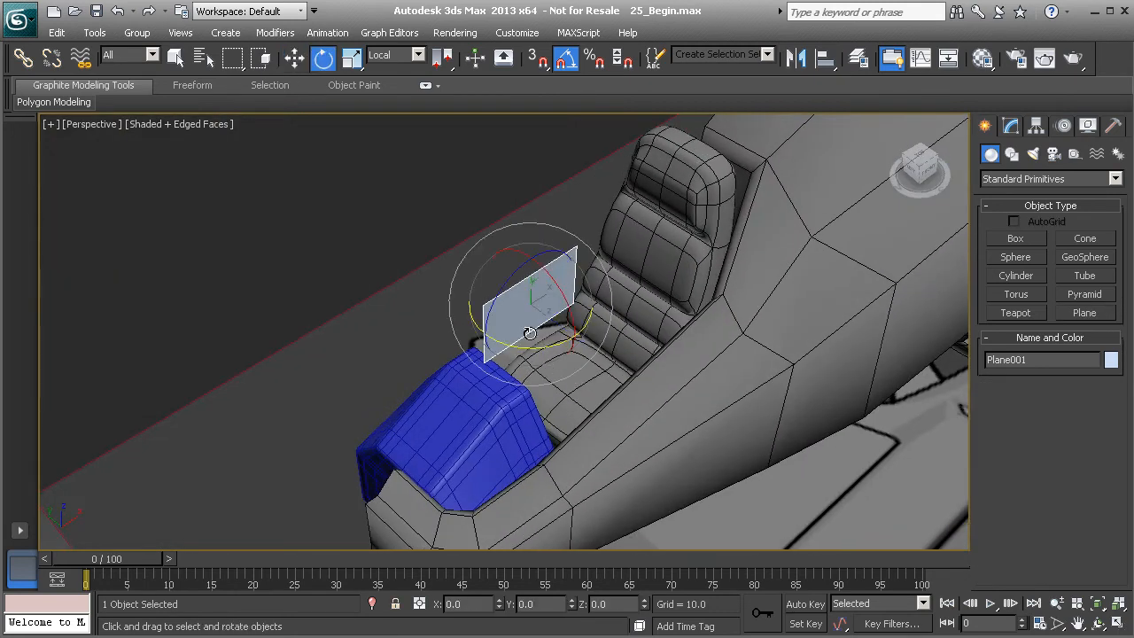
left_click_drag(530, 348, 609, 346)
middle_click_drag(610, 346, 568, 327, "alt")
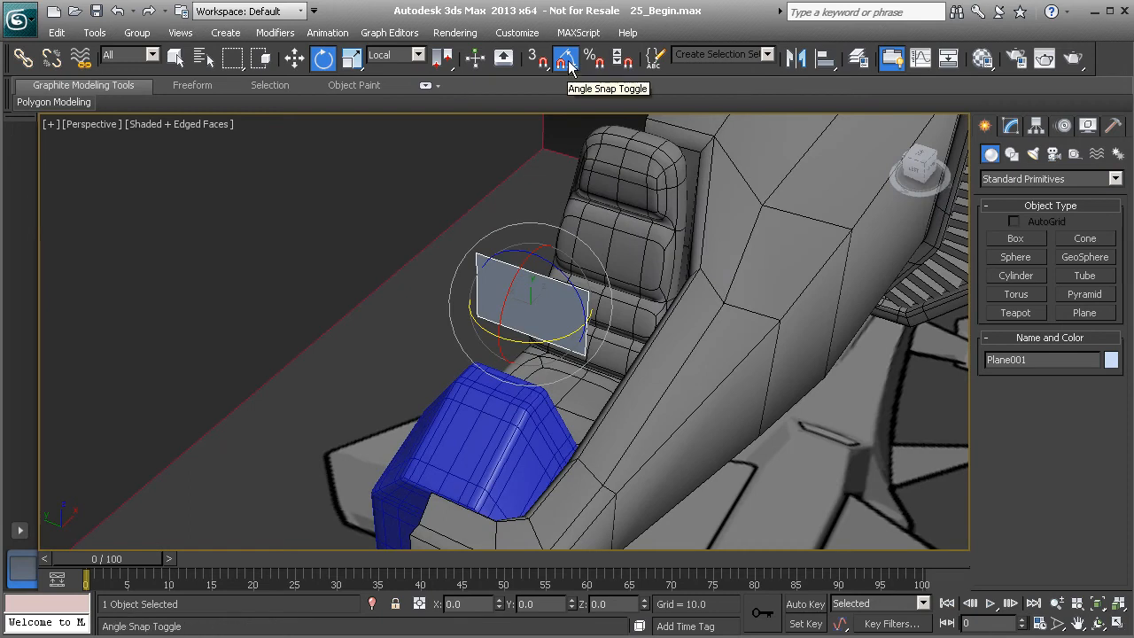
middle_click_drag(561, 248, 470, 255, "alt")
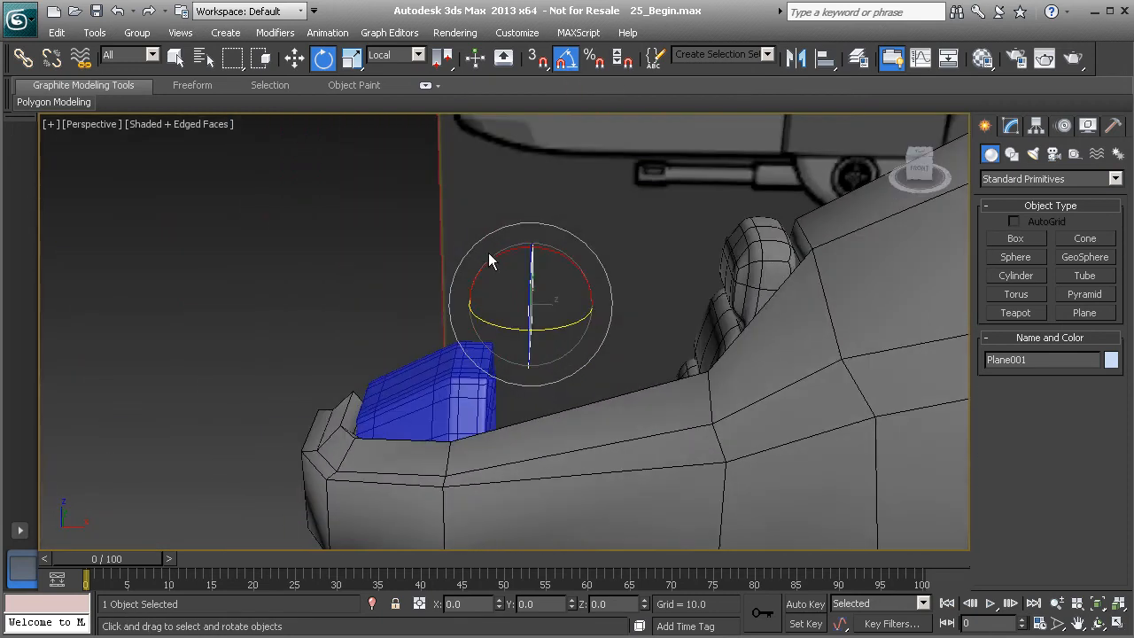
left_click_drag(509, 258, 498, 255)
middle_click_drag(566, 293, 523, 256, "alt")
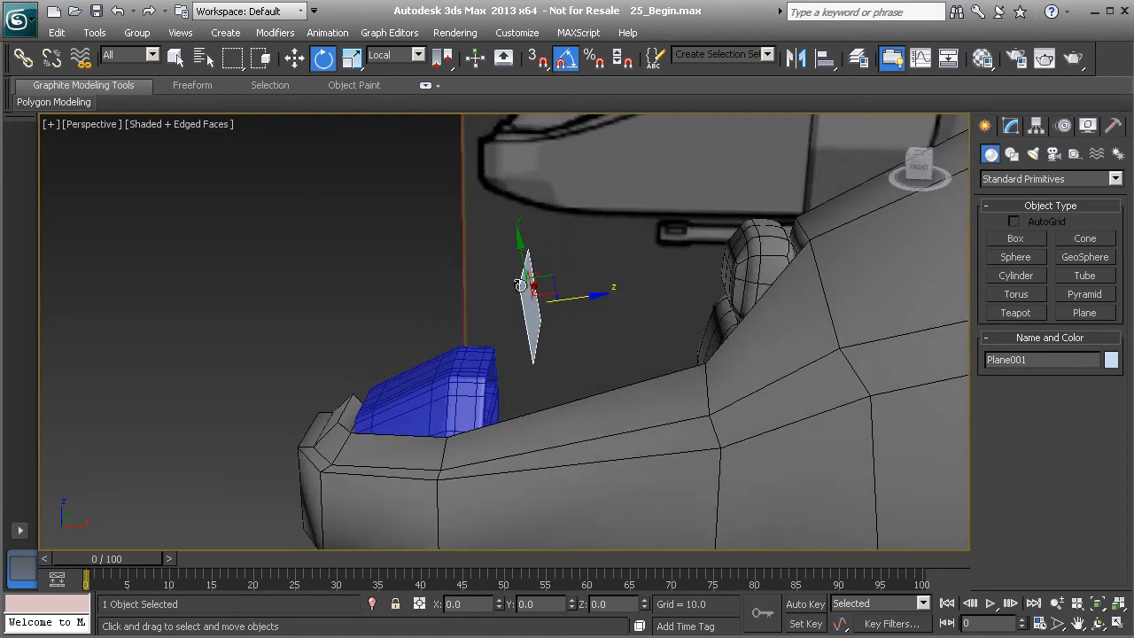
Switch the reference coordinate system to View and lower the plane between dashboard and seat, to about X -84.261, Z -1.542
key("w")
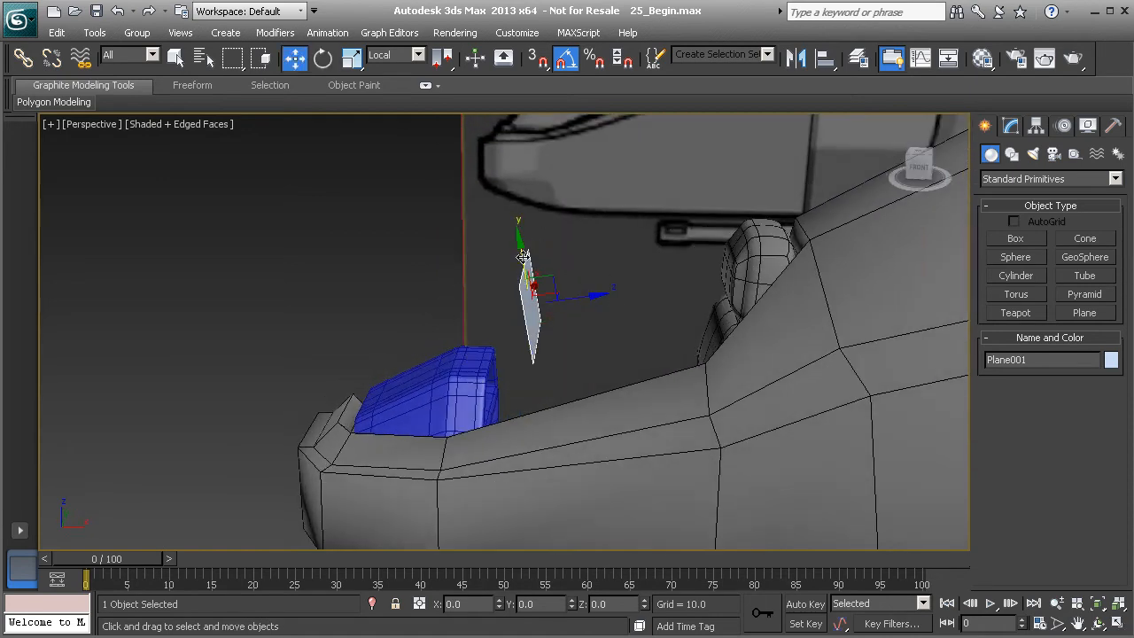
left_click(393, 56)
left_click(395, 73)
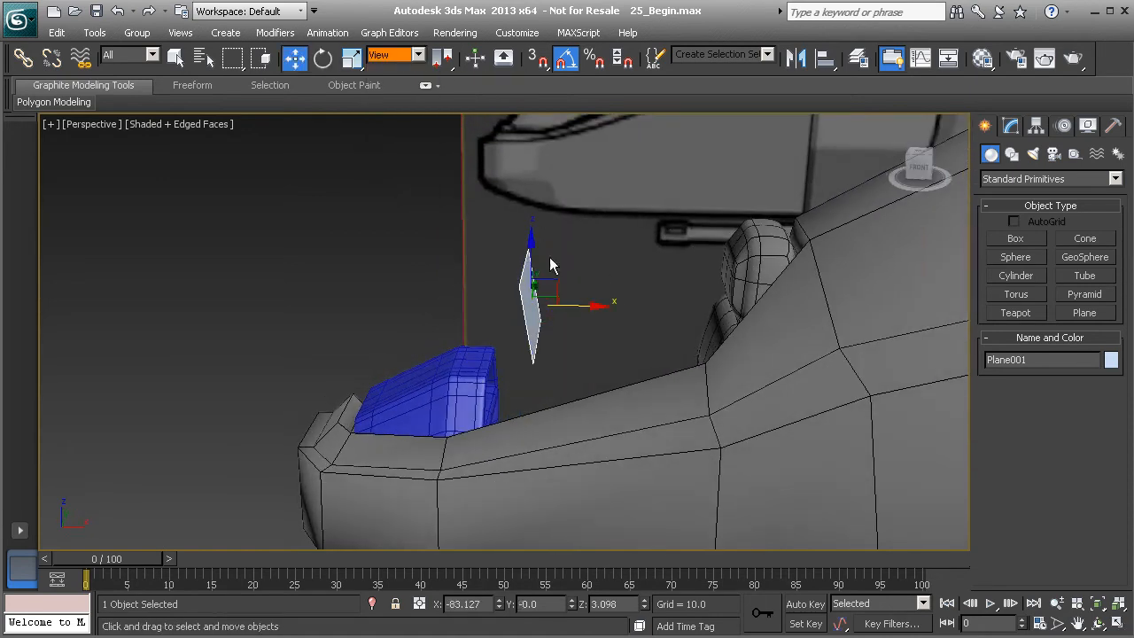
left_click_drag(529, 258, 529, 310)
middle_click_drag(528, 320, 524, 406, "alt")
left_click_drag(572, 389, 553, 386)
middle_click_drag(553, 386, 471, 354, "alt")
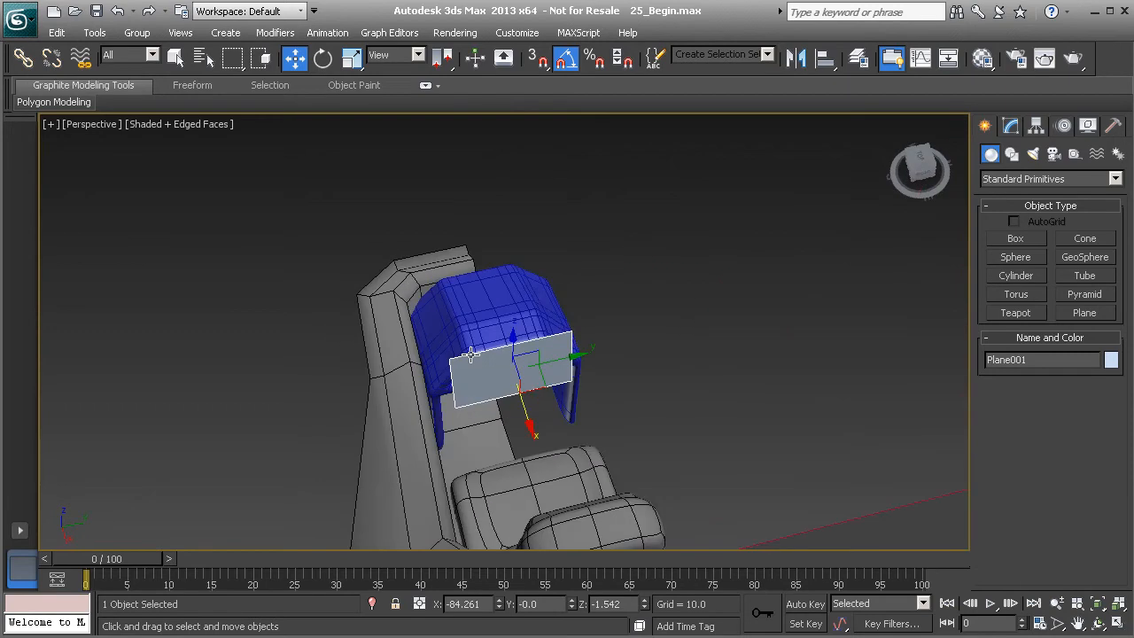
Move the plane slightly closer to the dashboard in the Top view, to about X -84.64, and check it from the front
key("t")
scroll(499, 333, "up", 2)
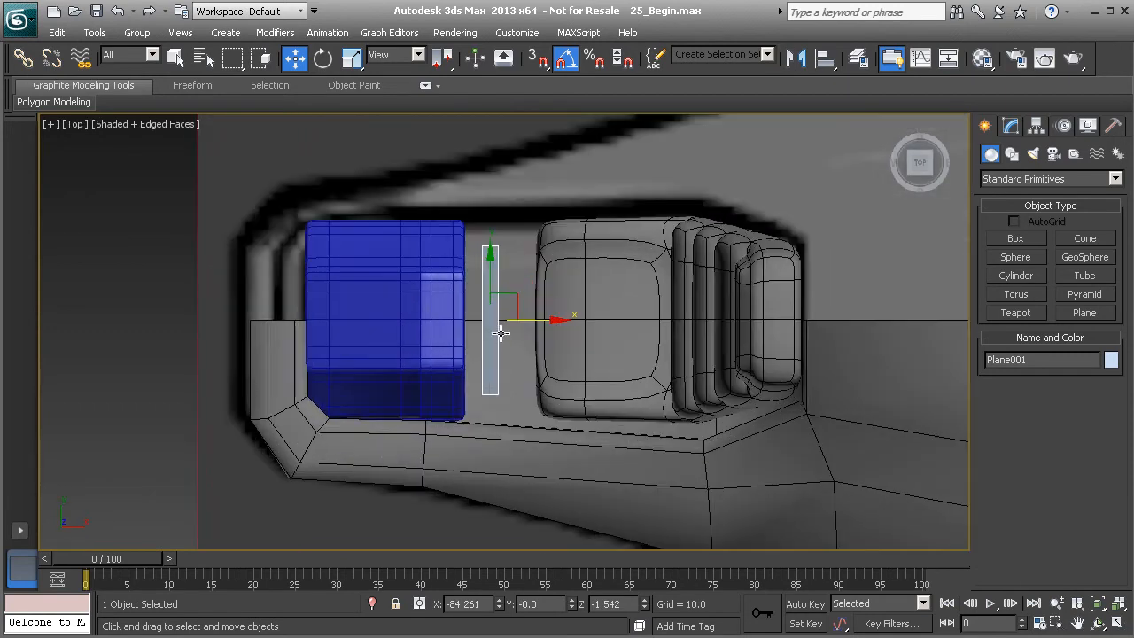
left_click_drag(536, 320, 529, 320)
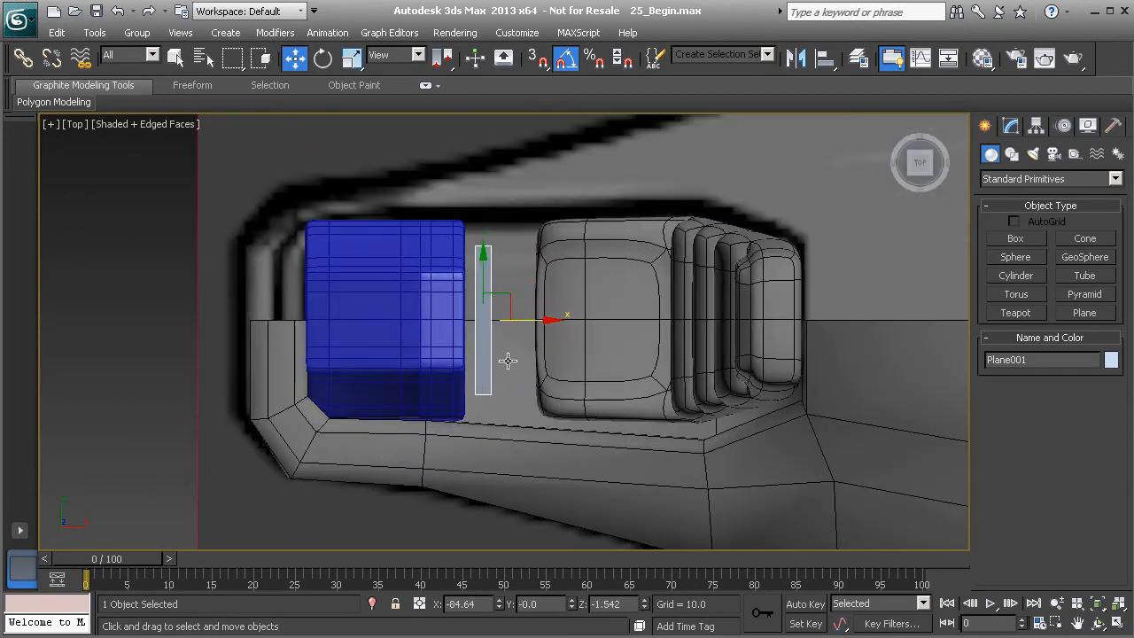
scroll(437, 354, "down", 1)
key("f")
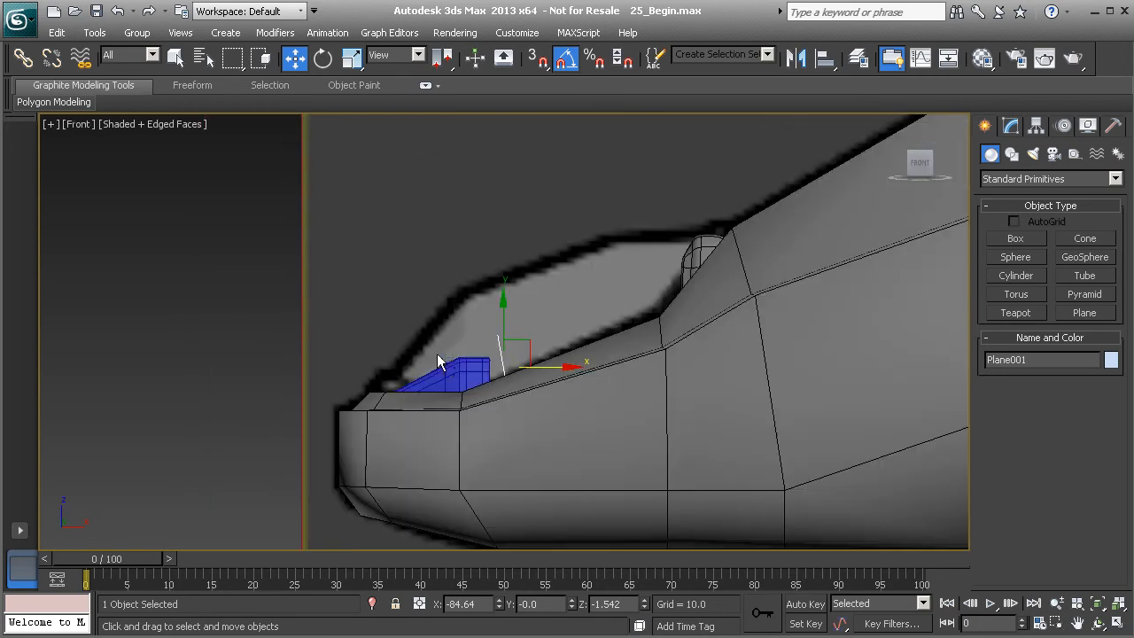
scroll(449, 348, "up", 2)
middle_click_drag(433, 377, 490, 338)
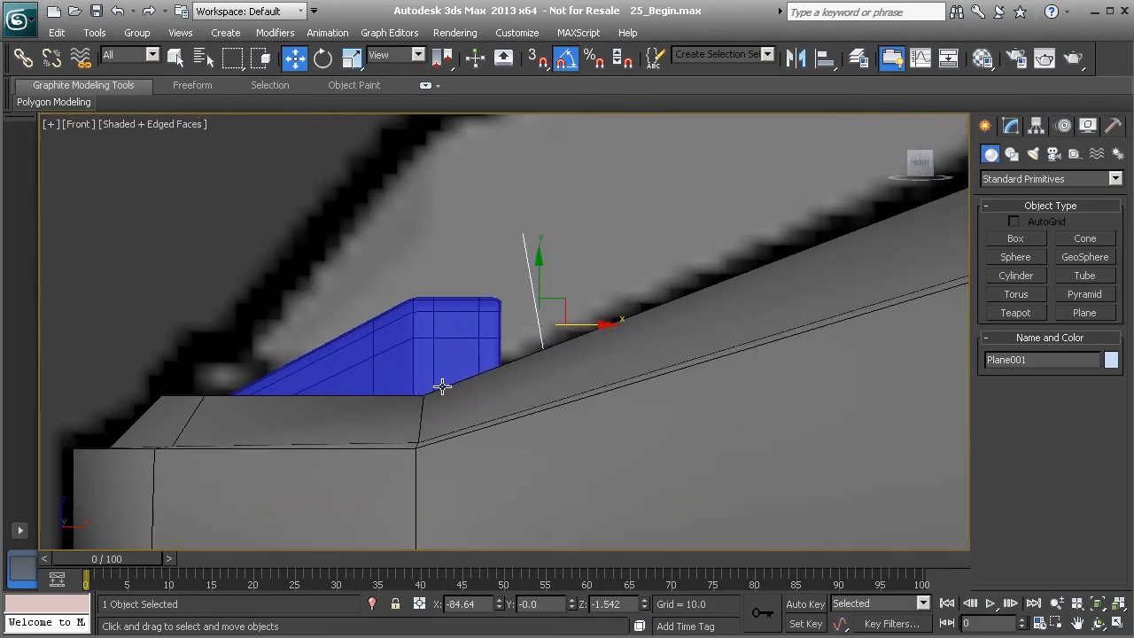
Shift the dashboard block's upper seat-side vertices toward the nose at Editable Poly level so the recessed panel slopes back
scroll(442, 386, "down", 2)
key("p")
middle_click_drag(437, 350, 739, 352, "alt")
left_click(1011, 126)
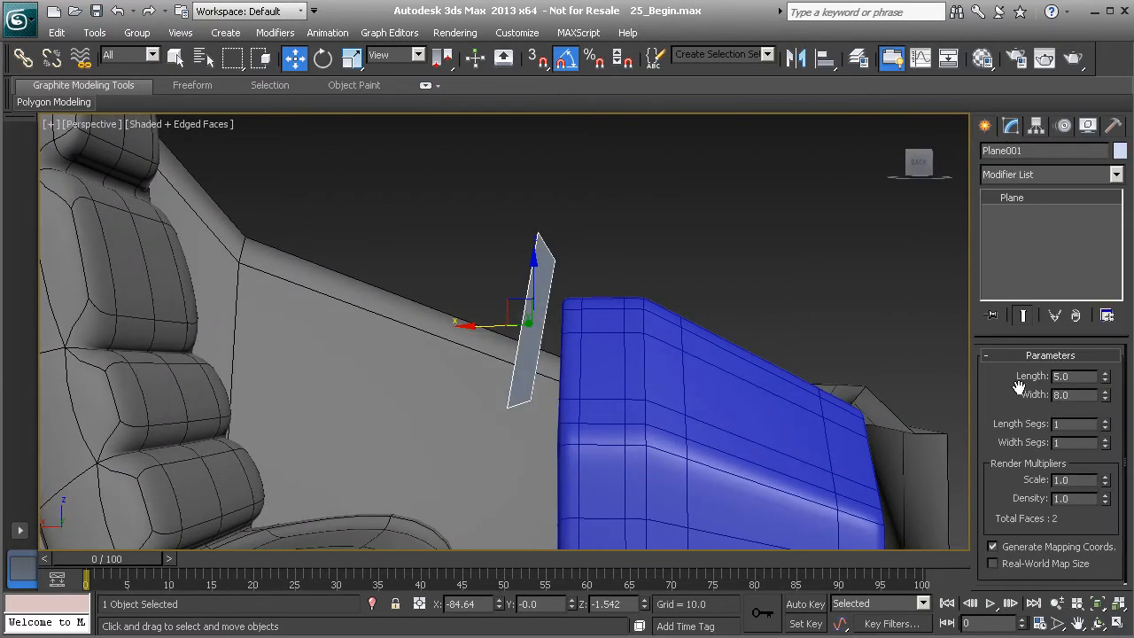
left_click(694, 402)
left_click(1016, 211)
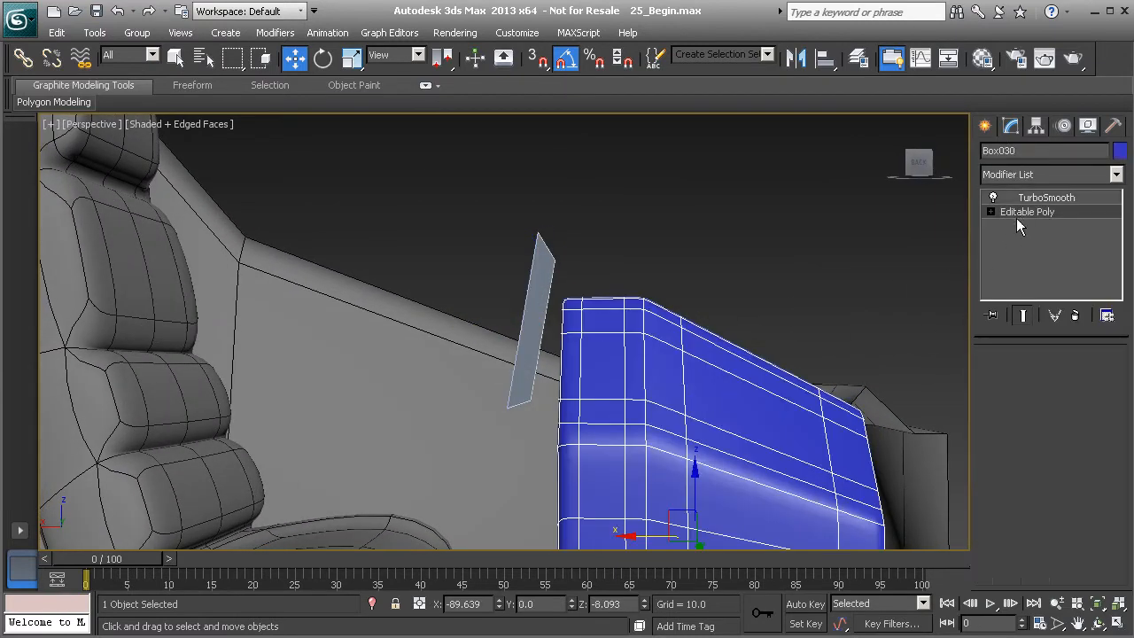
left_click(1004, 375)
middle_click_drag(562, 349, 496, 324)
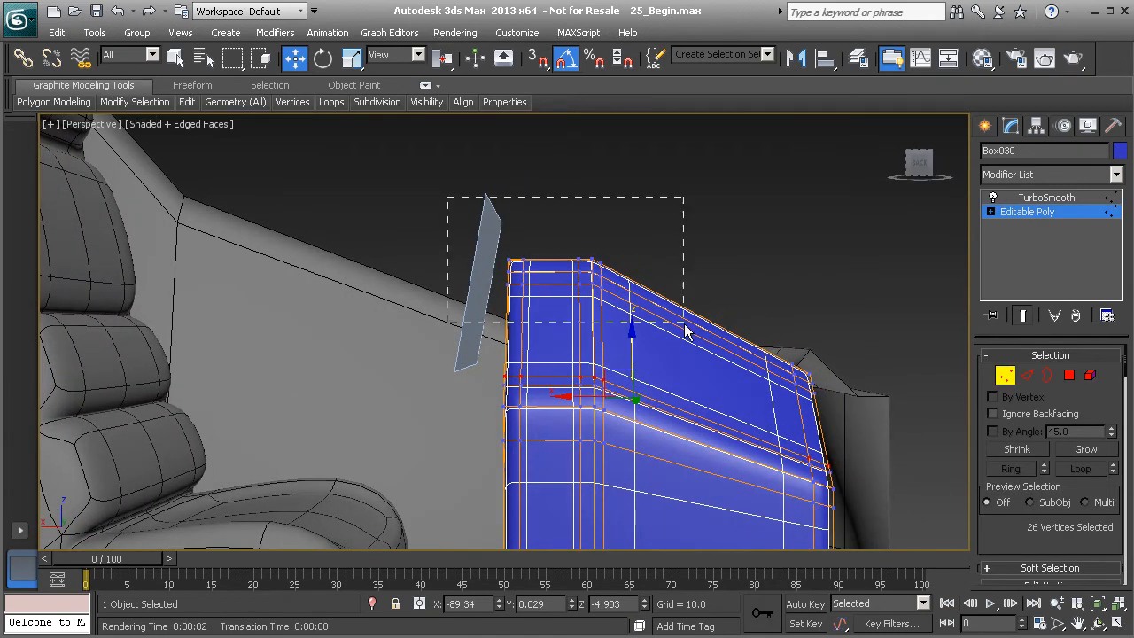
middle_click_drag(570, 331, 563, 339, "alt")
left_click_drag(496, 275, 549, 278)
middle_click_drag(545, 270, 551, 310, "alt")
left_click(507, 197)
middle_click_drag(507, 196, 490, 317, "alt")
left_click(999, 375)
Rotate the plane -5 degrees about its local X axis and move it closer to the dashboard, to about X -85.114
middle_click_drag(527, 272, 450, 205, "alt")
left_click(441, 282)
middle_click_drag(441, 281, 443, 285, "alt")
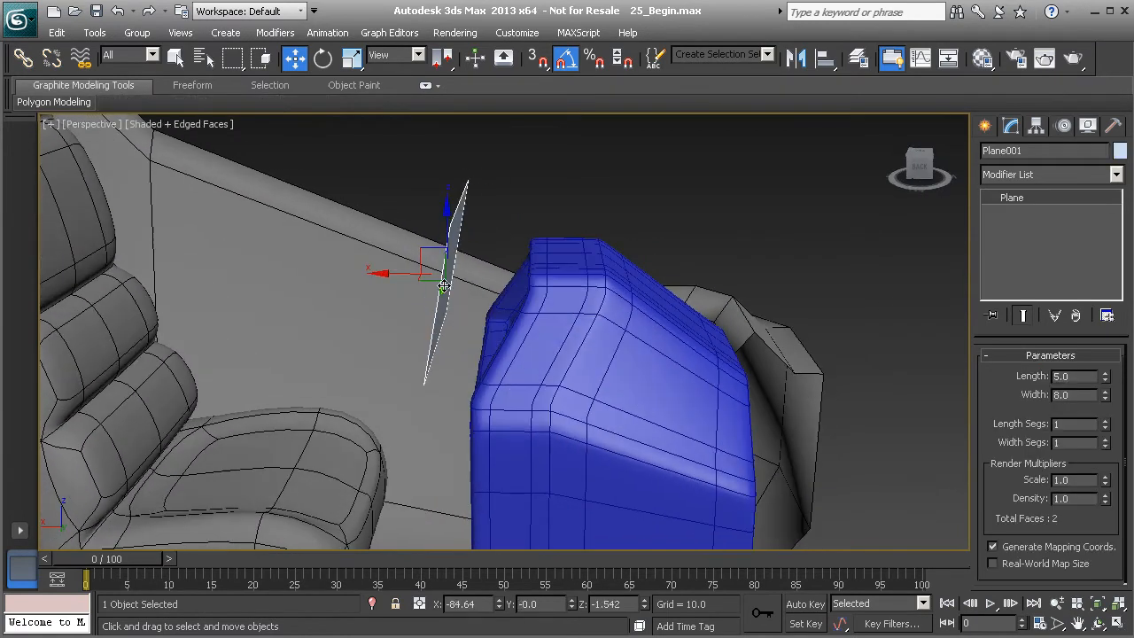
key("e")
left_click_drag(493, 238, 497, 240)
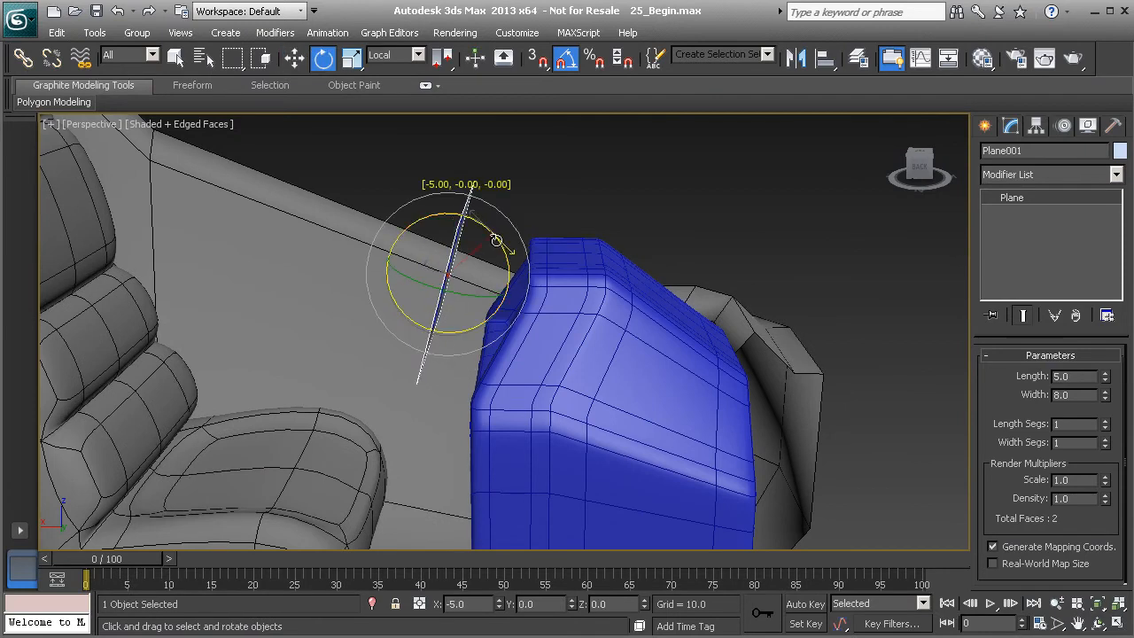
middle_click_drag(496, 241, 478, 303, "alt")
key("w")
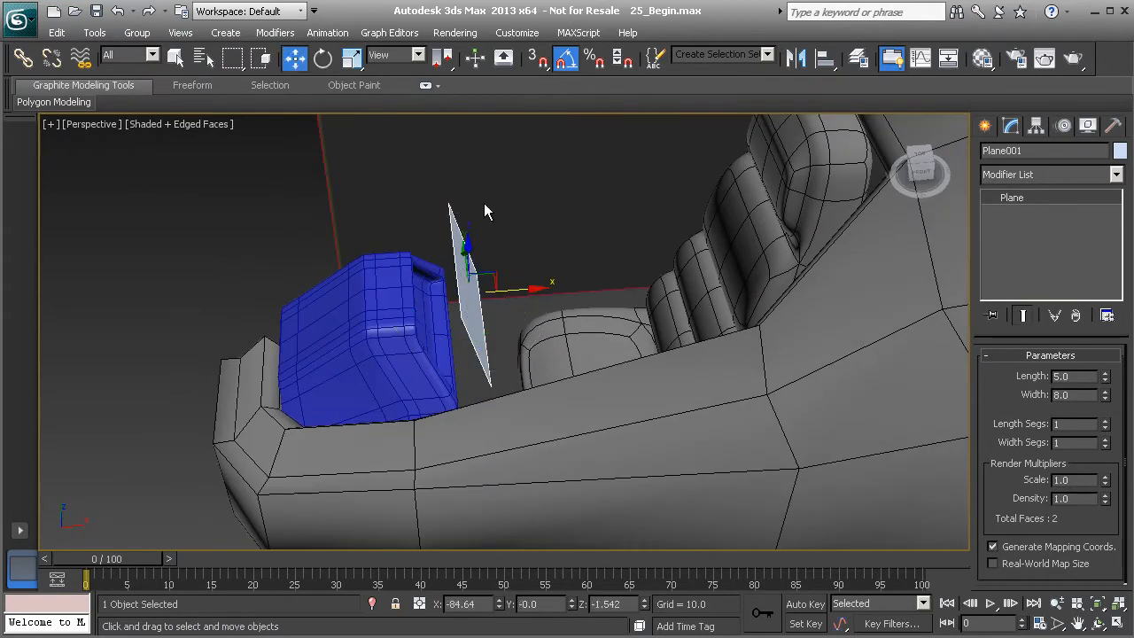
left_click_drag(526, 295, 512, 293)
Set the plane's width to 6 and length to 4, and adjust its position slightly in front of the recessed panel
middle_click_drag(512, 293, 323, 277, "alt")
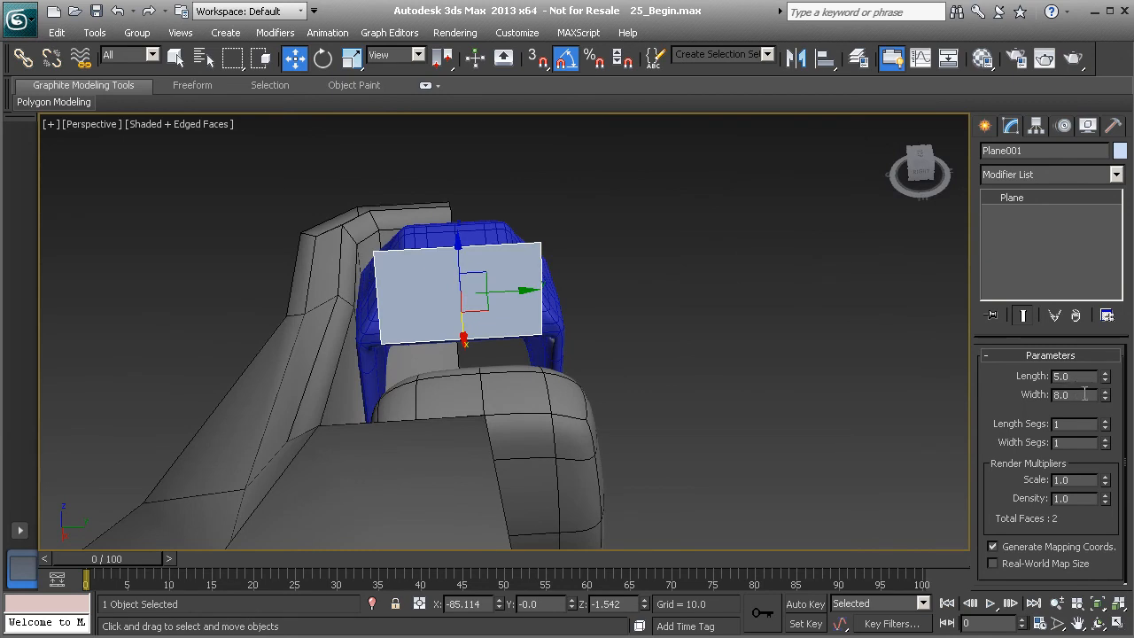
type("6")
key("Return")
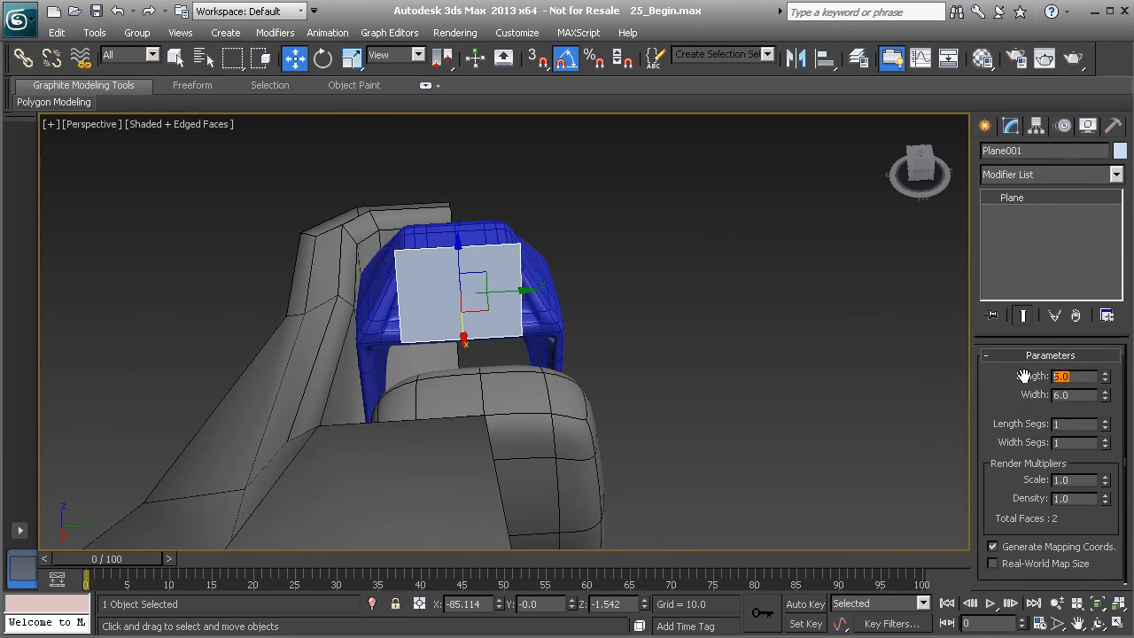
type("4")
key("Return")
middle_click_drag(745, 312, 496, 319, "alt")
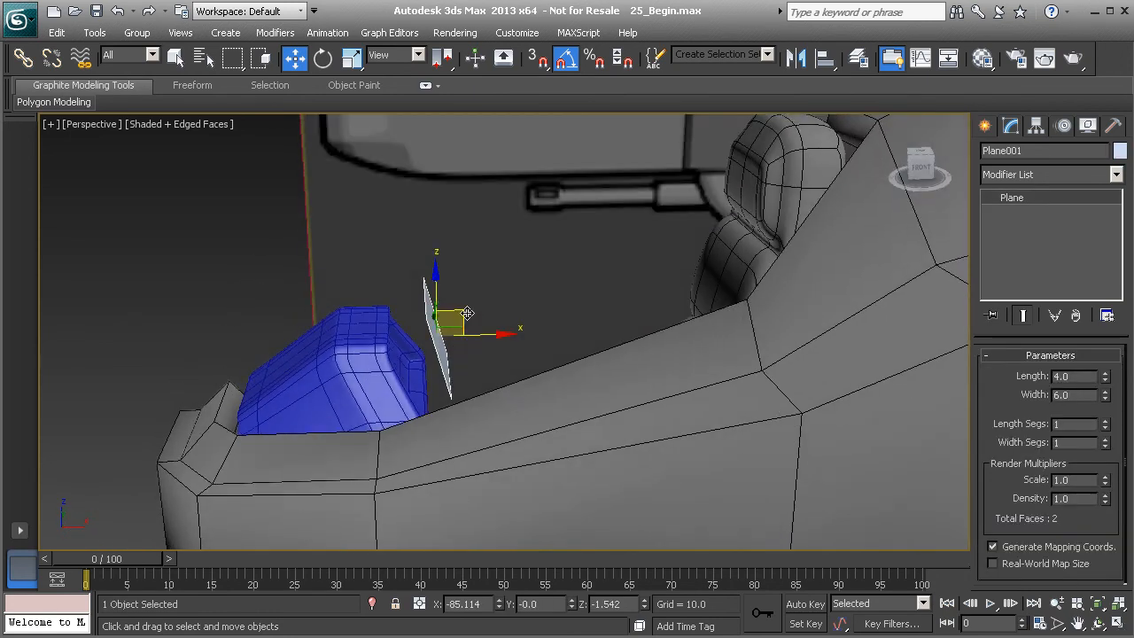
left_click_drag(472, 311, 474, 311)
left_click(506, 298)
Select the dashboard block and the plane together and set their object color to black
middle_click_drag(505, 297, 576, 347, "alt")
left_click(456, 416)
left_click(482, 384, "ctrl")
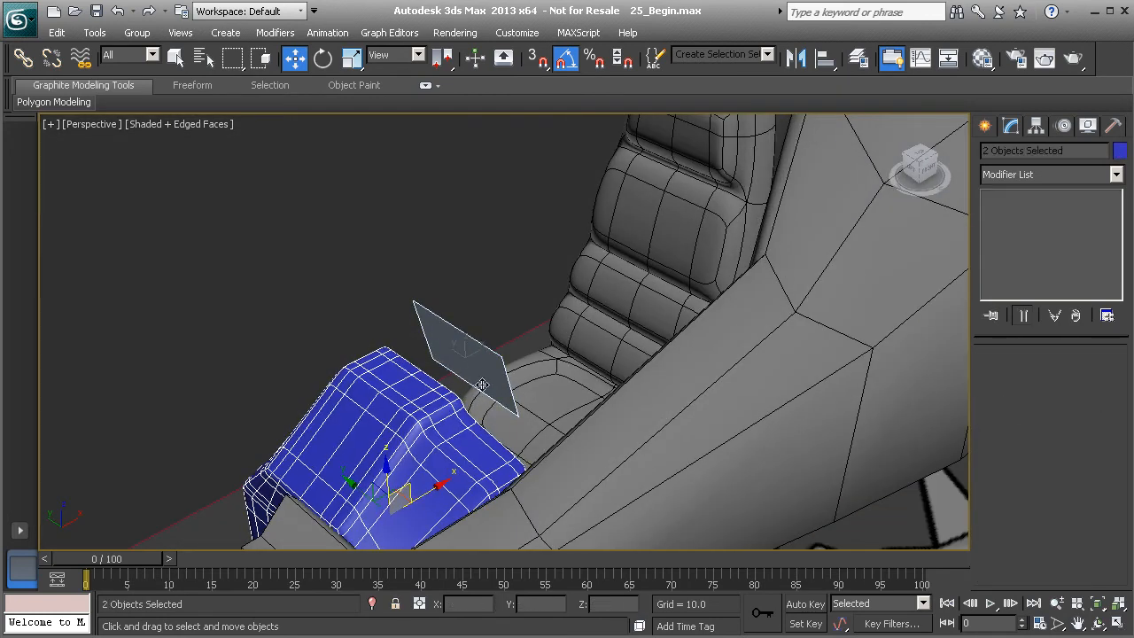
left_click(1119, 153)
left_click(862, 511)
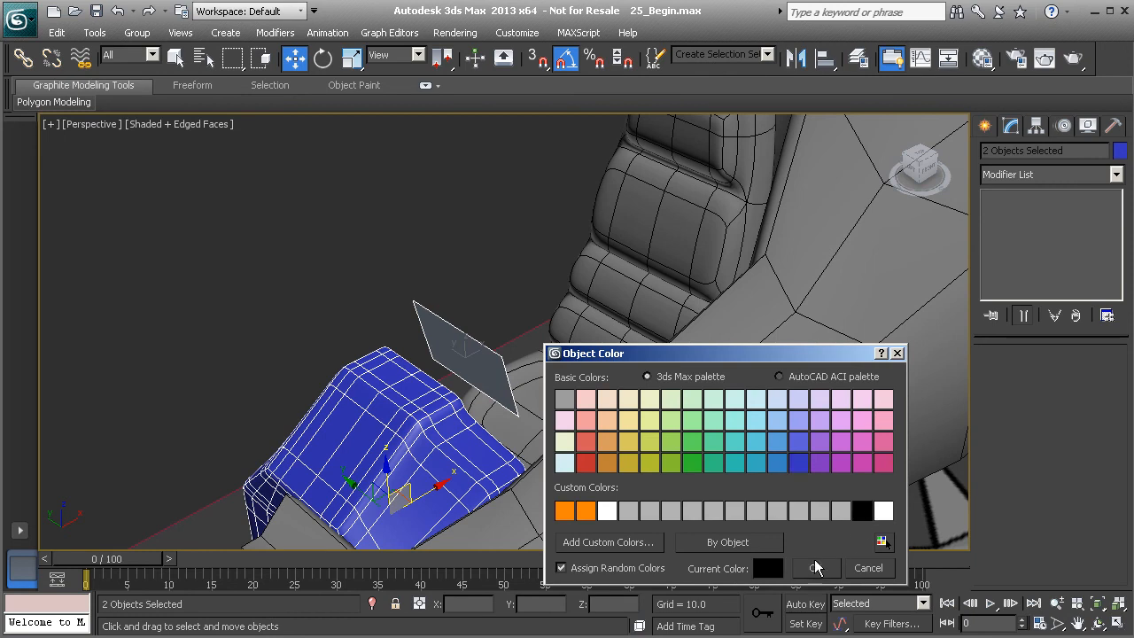
left_click(816, 566)
Assign the gray 03 - Default material to the dashboard block and plane, and clear the selection
left_click(982, 58)
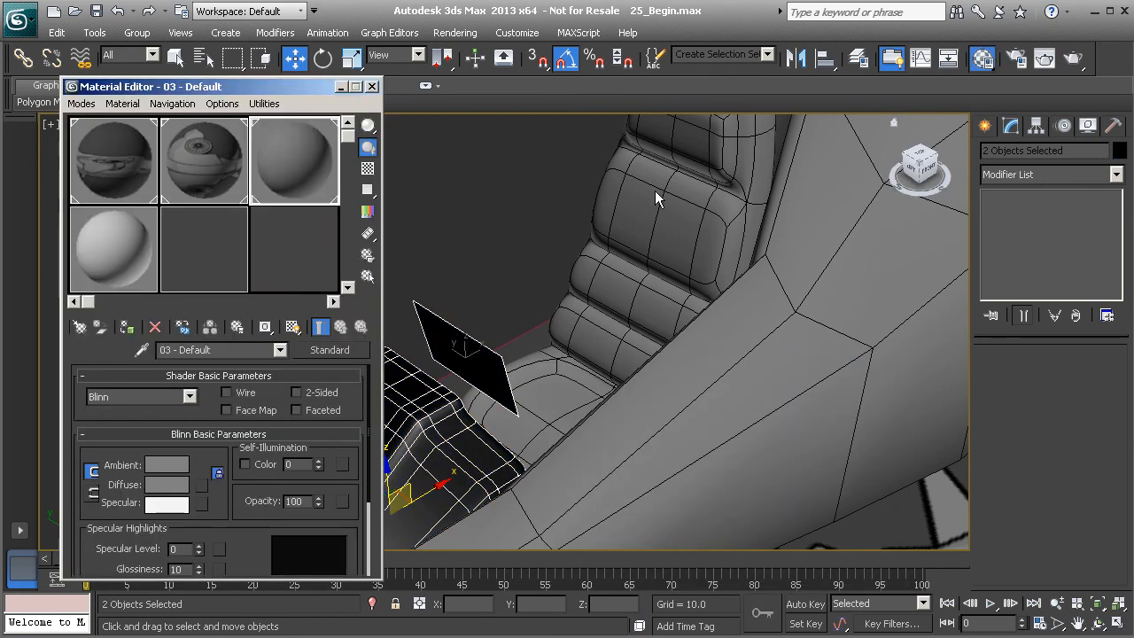
left_click(128, 328)
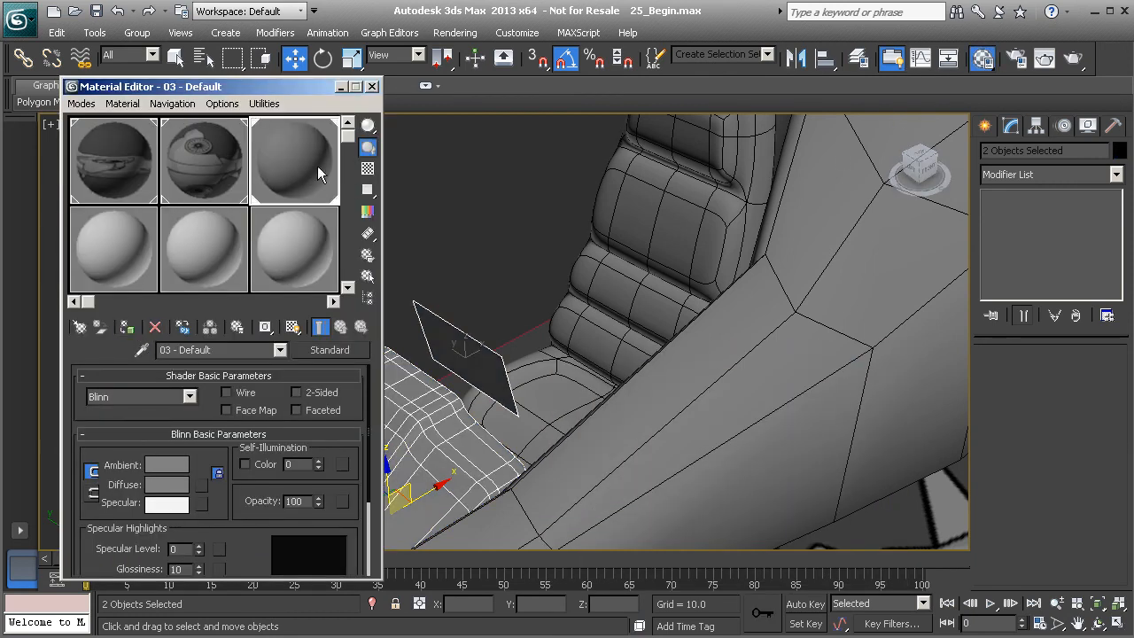
left_click(372, 86)
left_click(393, 255)
Examine the whole ship and the cockpit interior, checking the seat, dashboard block and floating screen from several angles
middle_click_drag(393, 255, 631, 330, "alt")
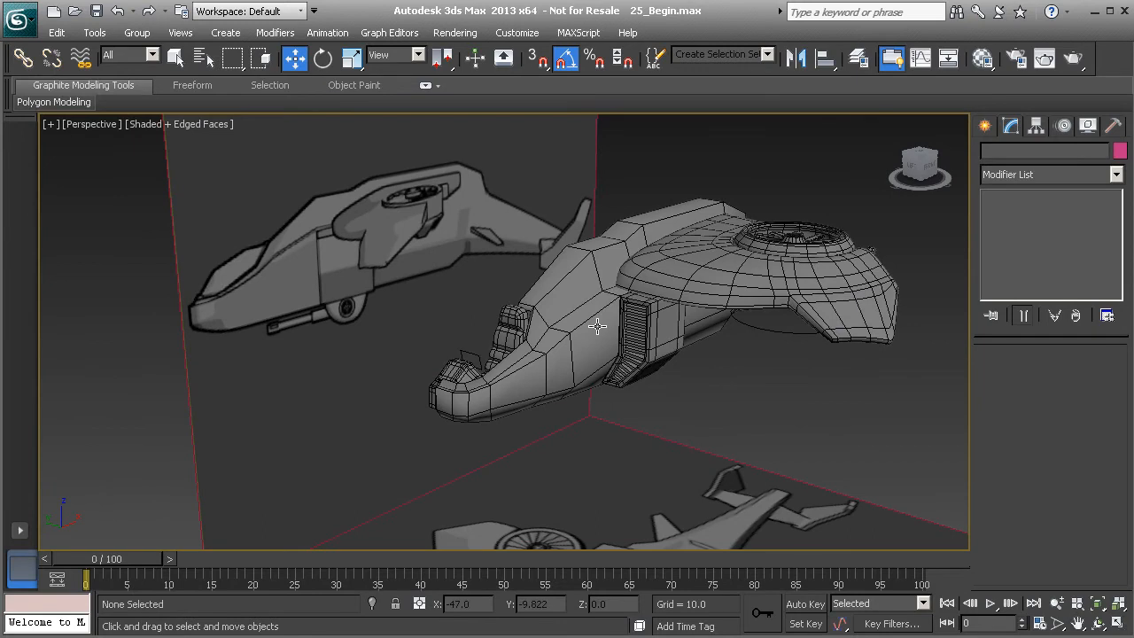
scroll(474, 366, "up", 8)
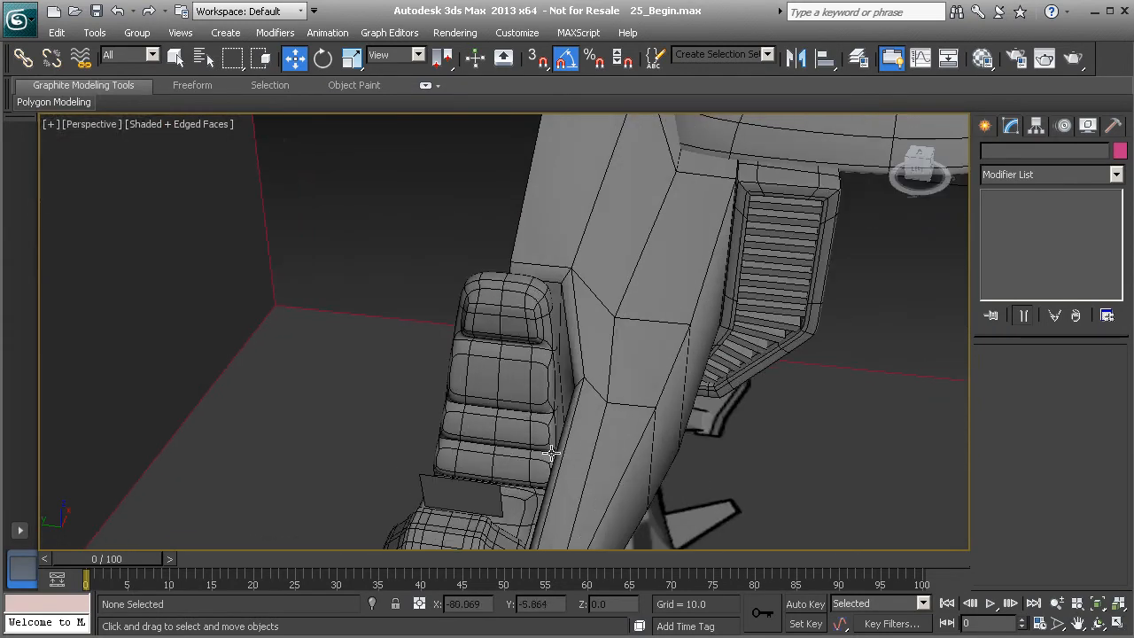
middle_click_drag(551, 453, 348, 335, "alt")
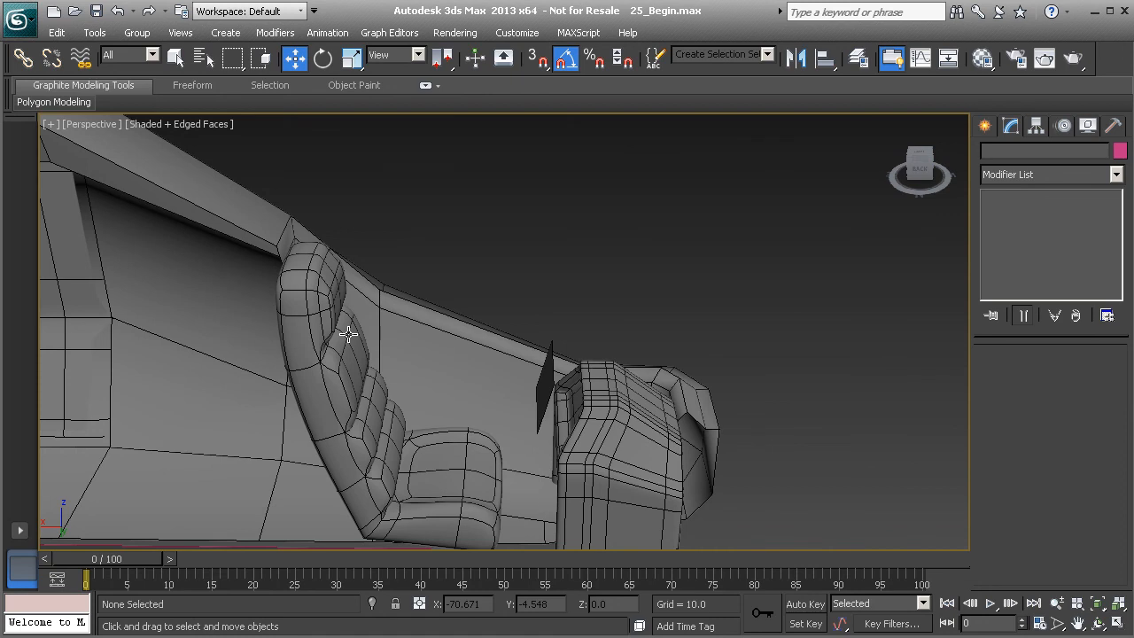
middle_click_drag(486, 402, 527, 410, "alt")
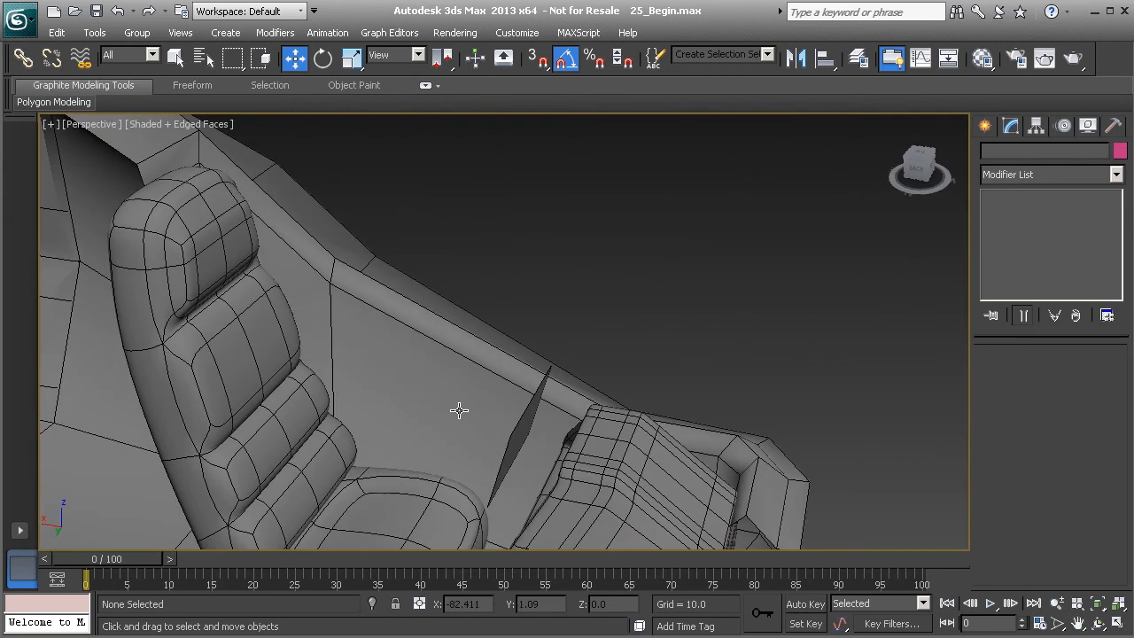
middle_click_drag(432, 414, 457, 402, "alt")
middle_click_drag(371, 350, 479, 383, "alt")
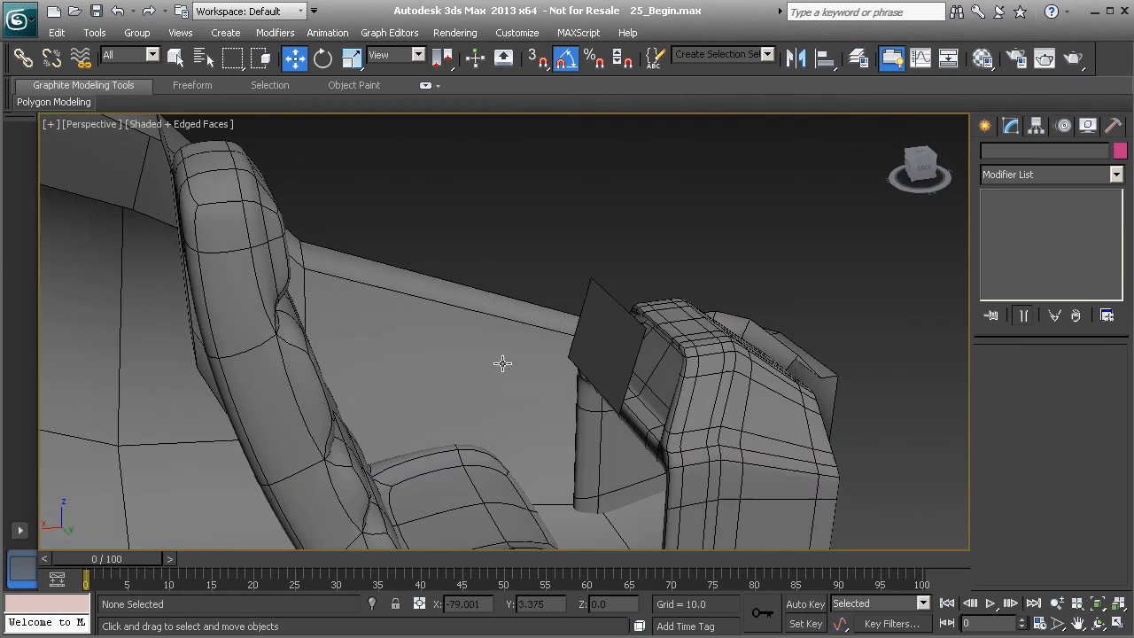